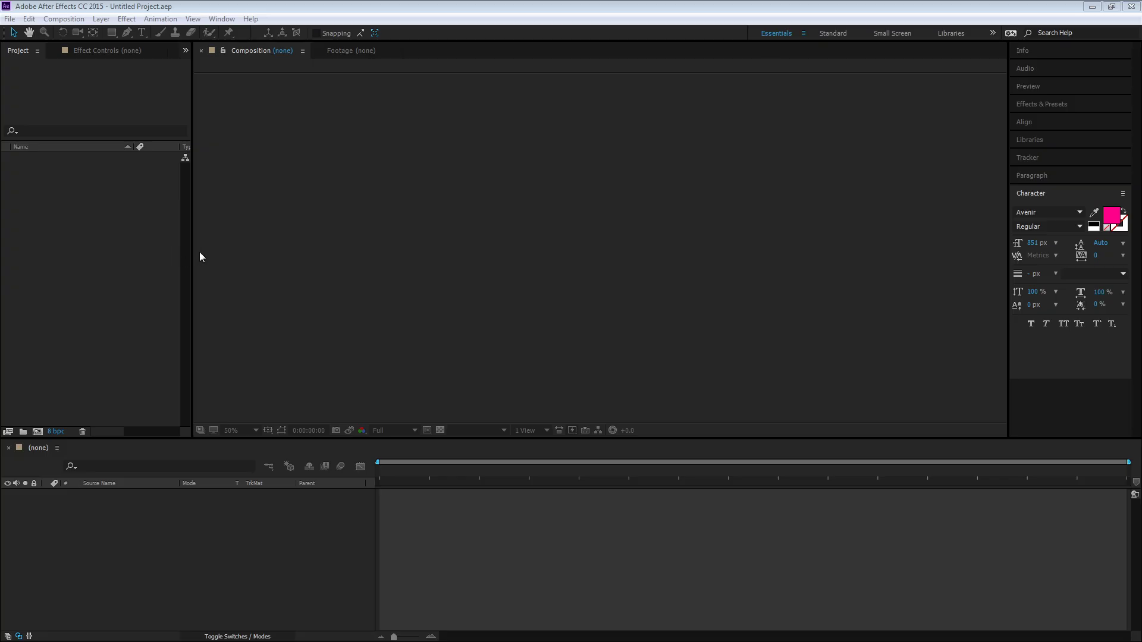
# Create a new composition named Shape Demo
pyautogui.click(54, 18)
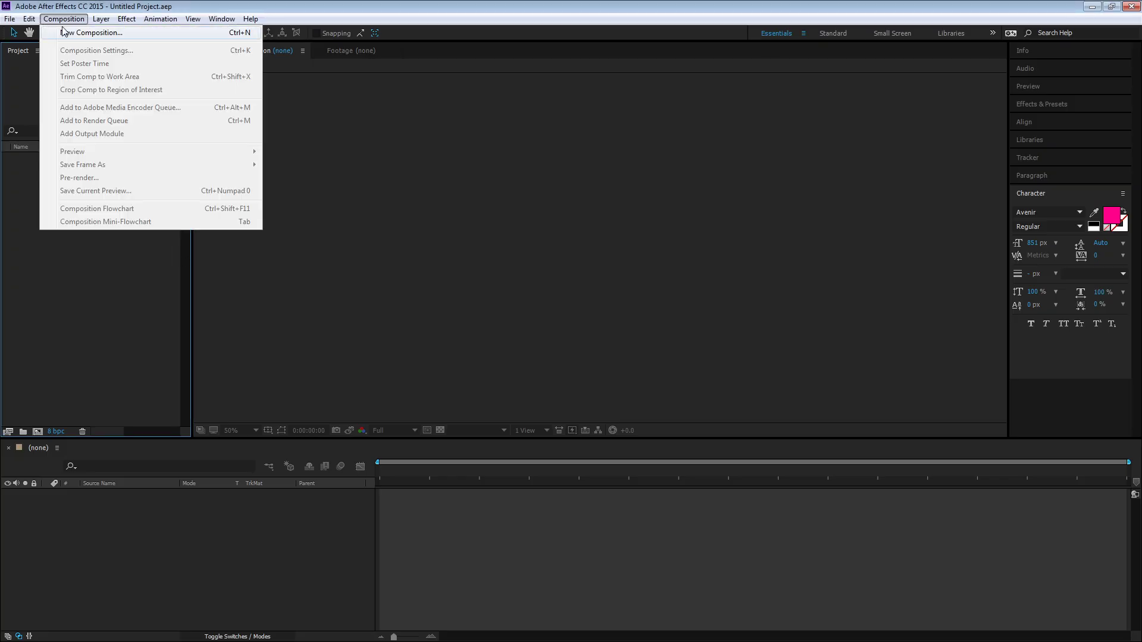
pyautogui.click(62, 32)
pyautogui.click(218, 173)
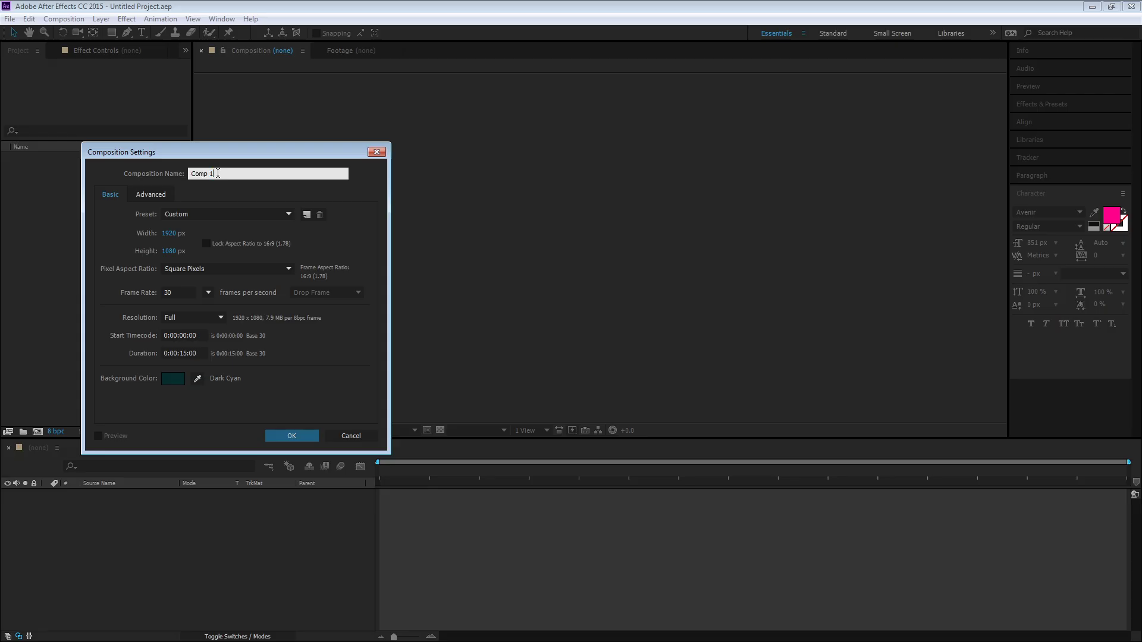
pyautogui.doubleClick(218, 173)
pyautogui.write('Shape Demo')
# Set the composition's background color to Deep Cyan (12ABB3) and confirm the composition settings
pyautogui.click(180, 383)
pyautogui.moveTo(538, 357)
pyautogui.mouseDown()
pyautogui.moveTo(566, 331)
pyautogui.moveTo(569, 294)
pyautogui.mouseUp()
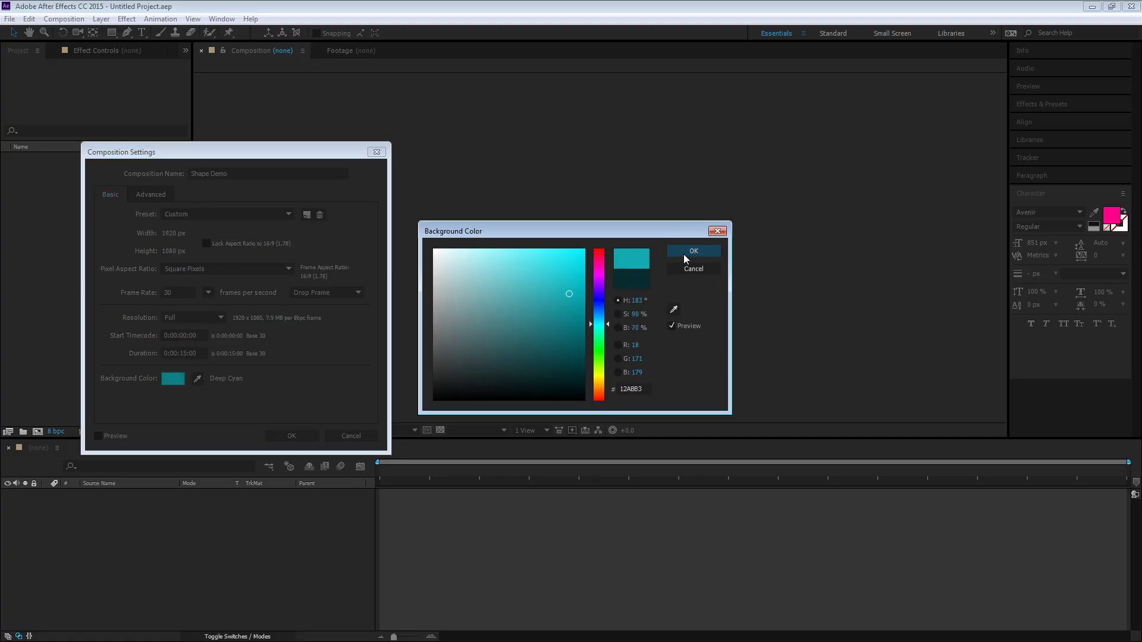
pyautogui.click(683, 254)
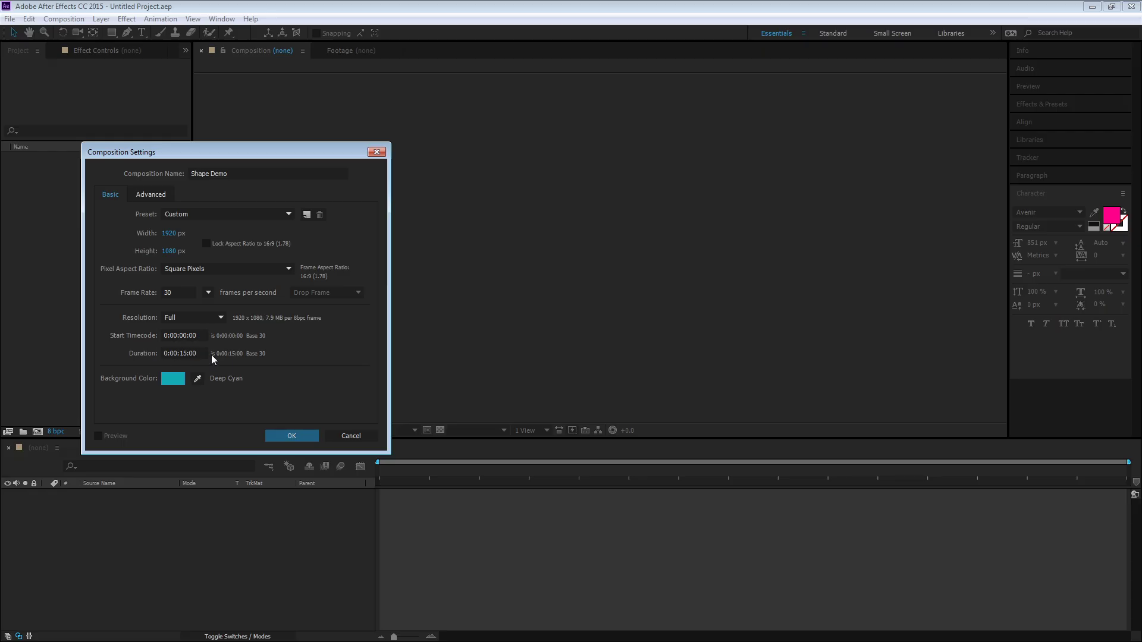
pyautogui.click(288, 436)
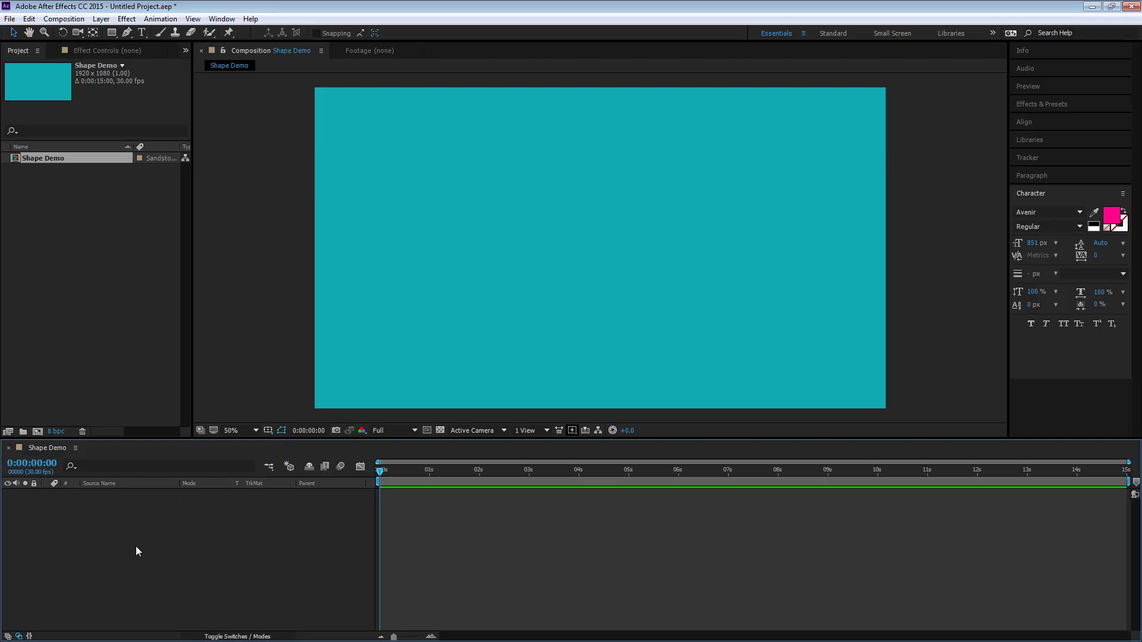
# Choose the Rectangle tool from the shape tools
pyautogui.click(112, 33)
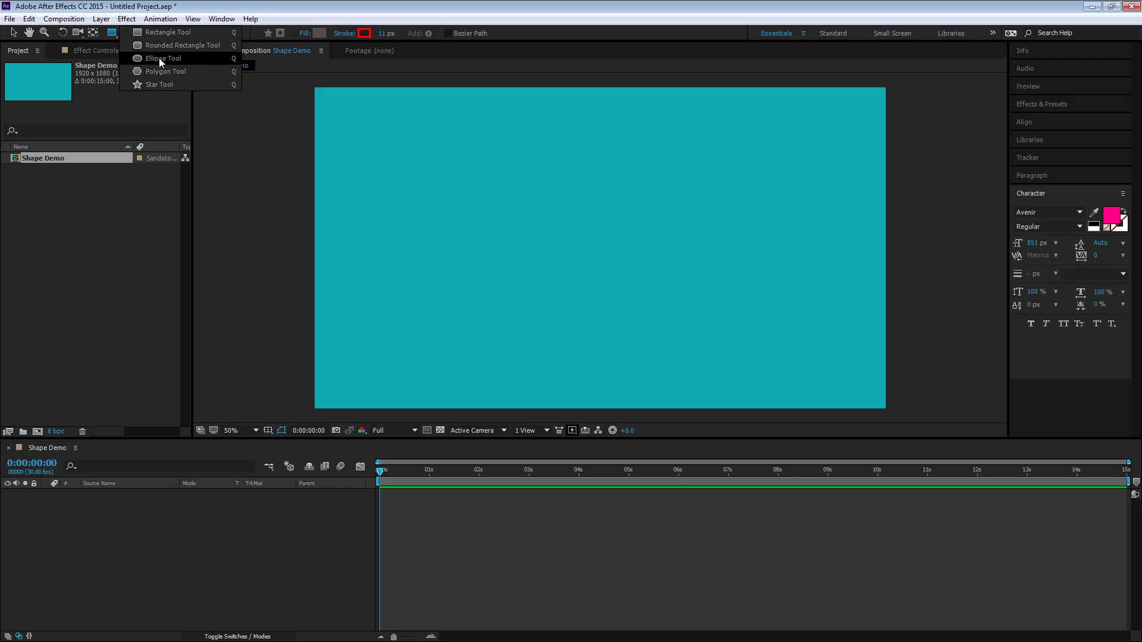
pyautogui.click(125, 33)
pyautogui.click(124, 33)
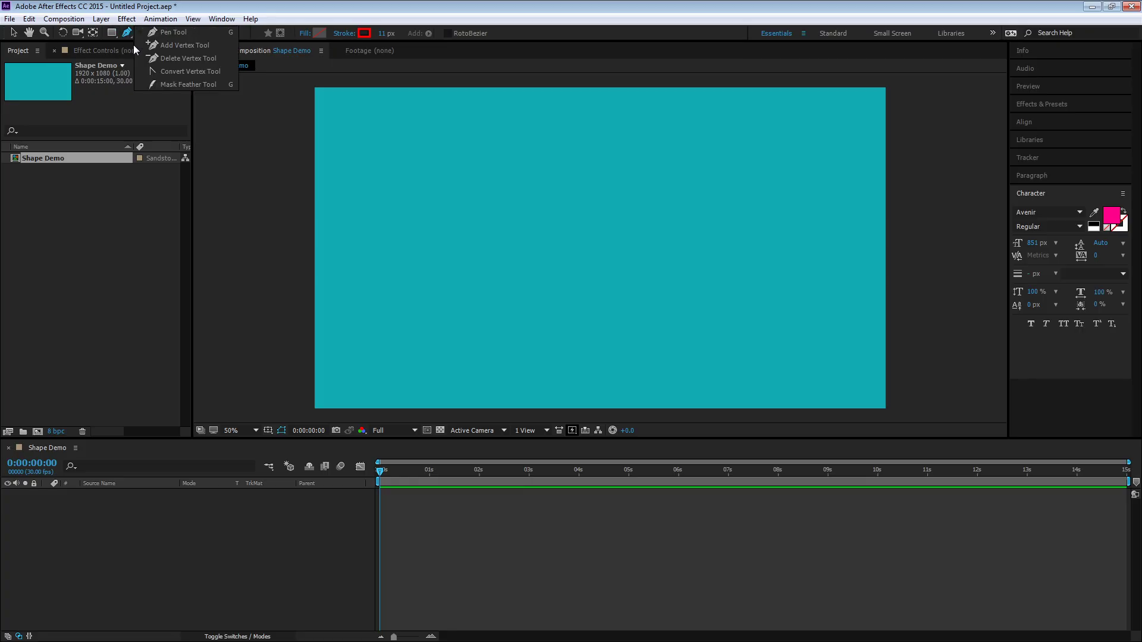
pyautogui.click(111, 33)
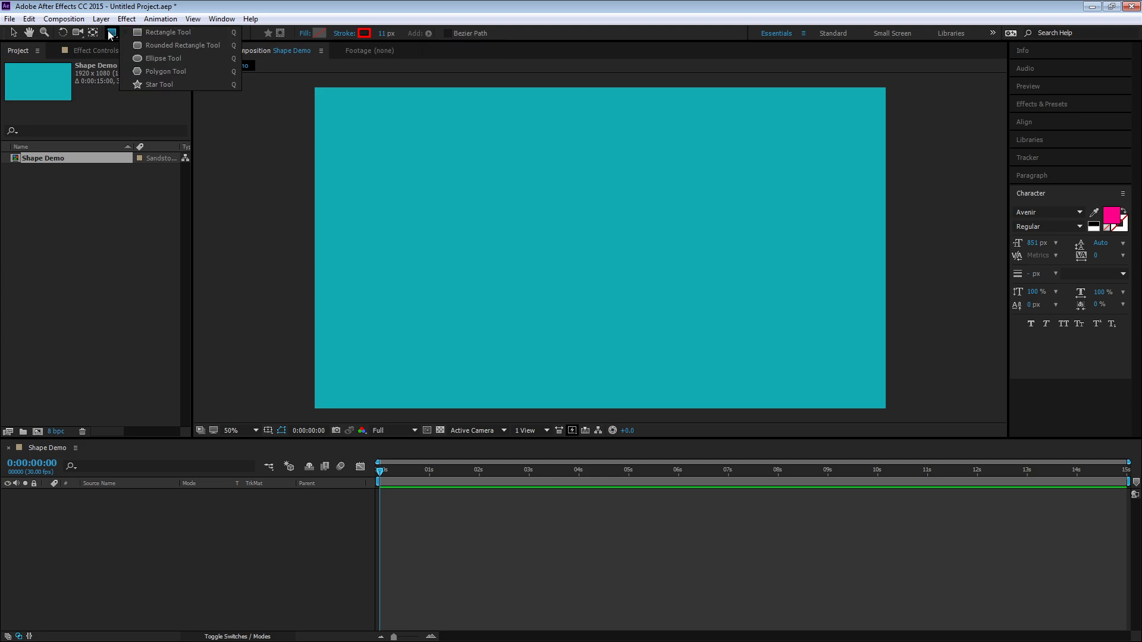
pyautogui.click(136, 35)
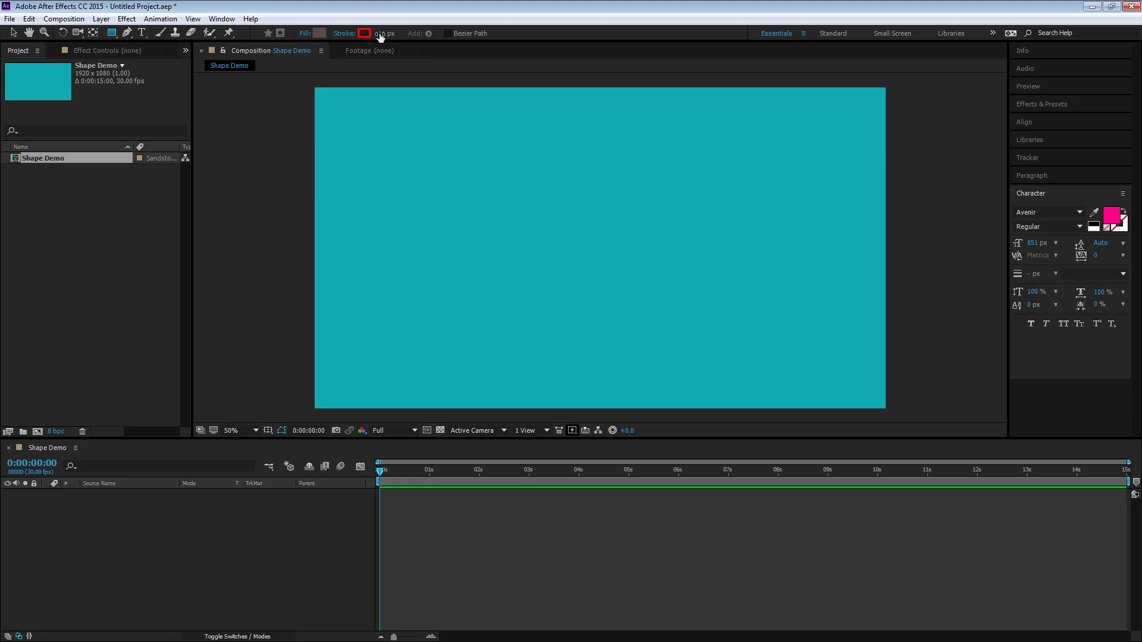
# Set the shape fill color to a golden yellow, C9AA01
pyautogui.click(319, 33)
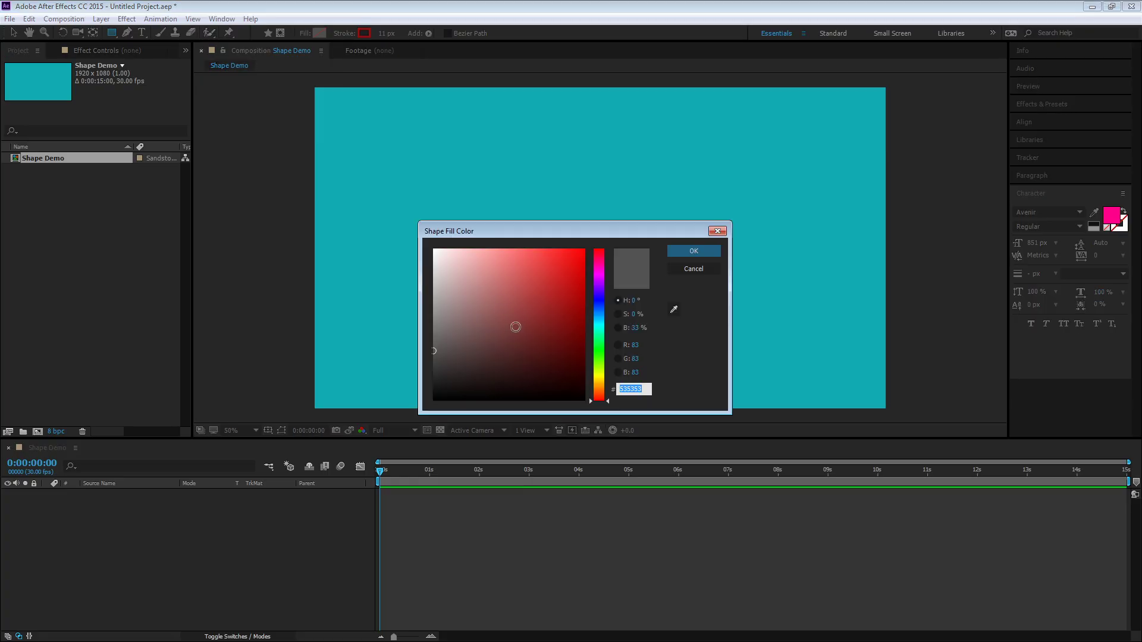
pyautogui.moveTo(602, 324); pyautogui.dragTo(602, 298)
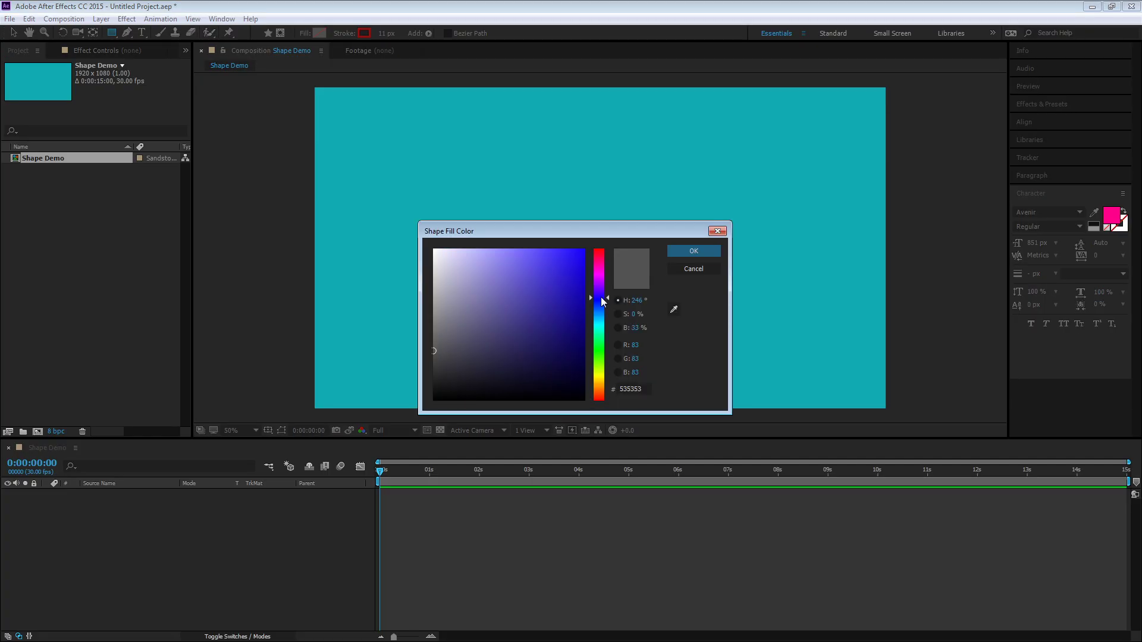
pyautogui.click(586, 255)
pyautogui.moveTo(587, 255)
pyautogui.mouseDown()
pyautogui.moveTo(553, 258)
pyautogui.moveTo(568, 242)
pyautogui.moveTo(575, 322)
pyautogui.moveTo(601, 346)
pyautogui.moveTo(602, 327)
pyautogui.moveTo(597, 380)
pyautogui.mouseUp()
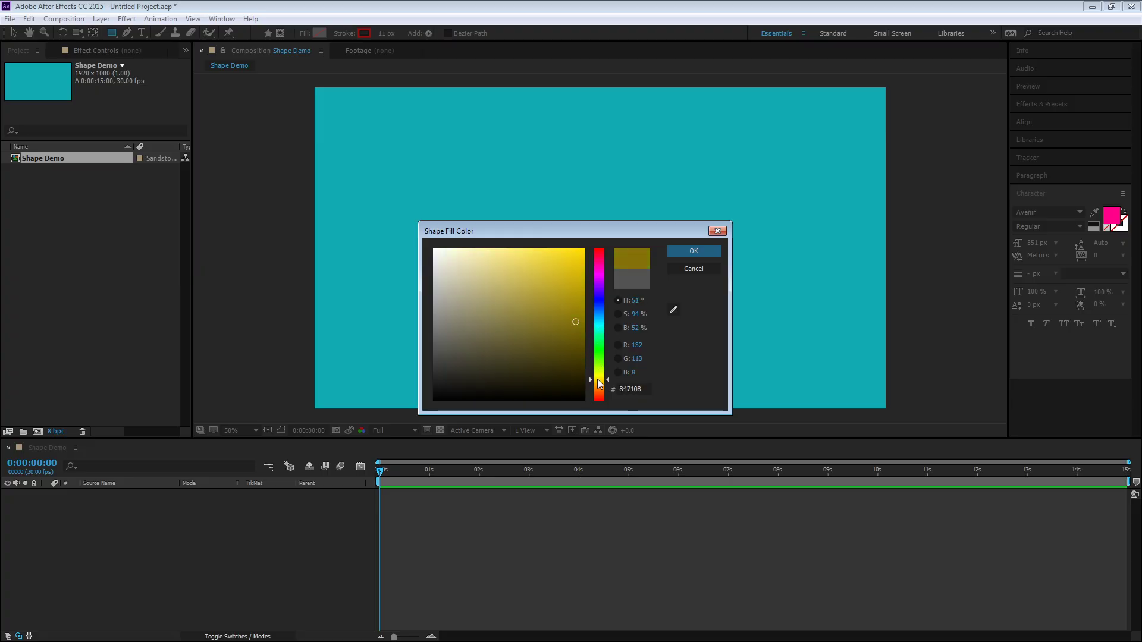
pyautogui.click(694, 252)
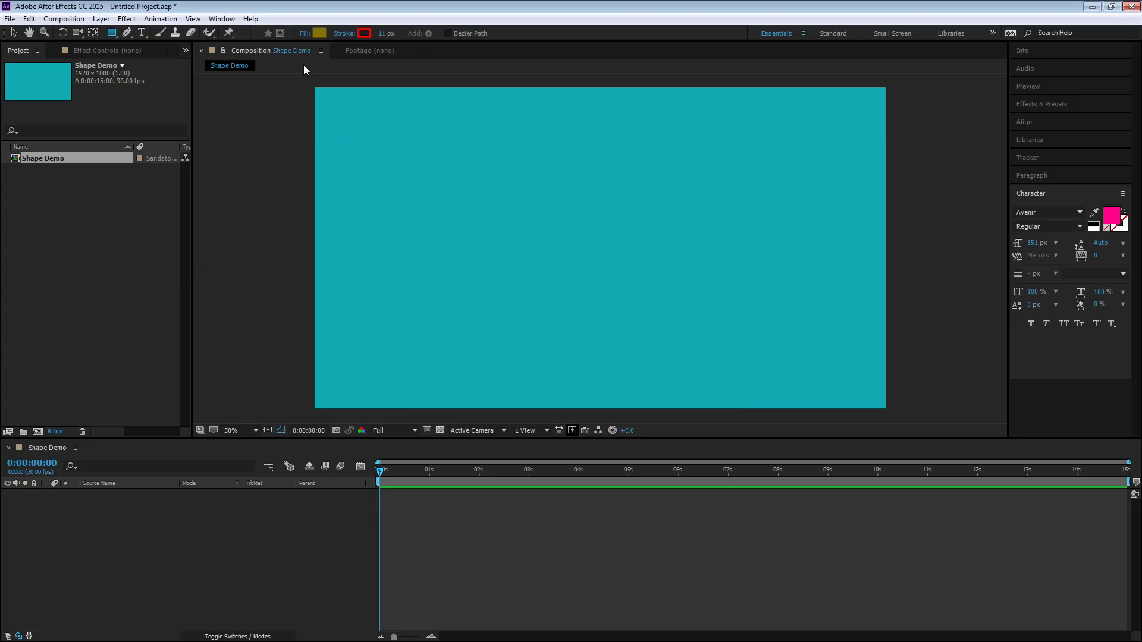
pyautogui.click(322, 33)
pyautogui.moveTo(576, 322); pyautogui.dragTo(584, 280)
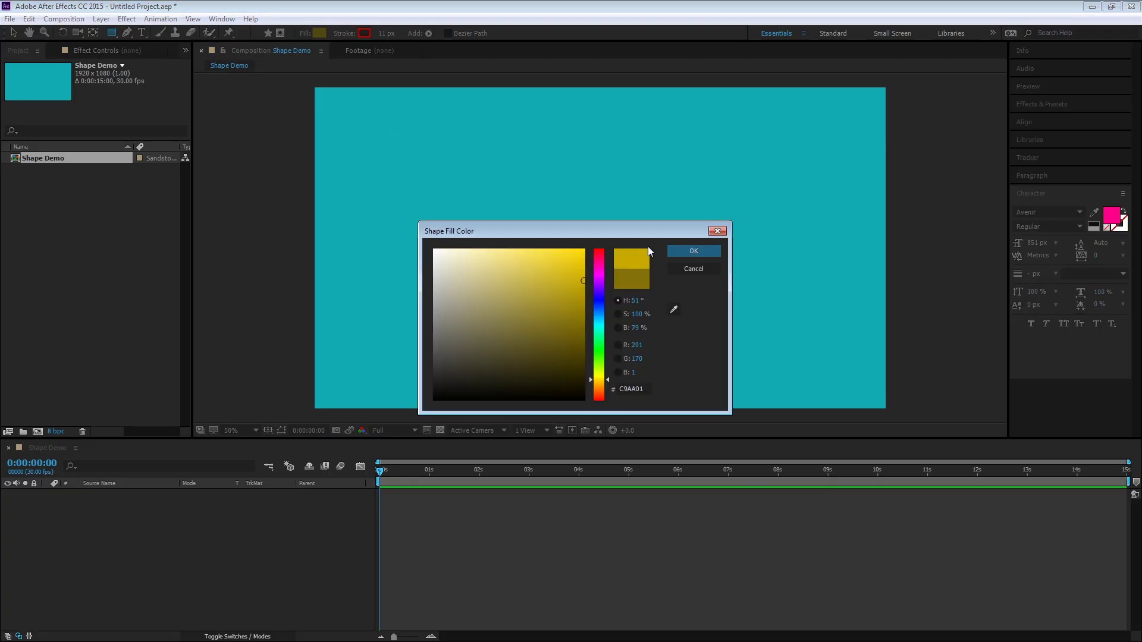
pyautogui.press('Return')
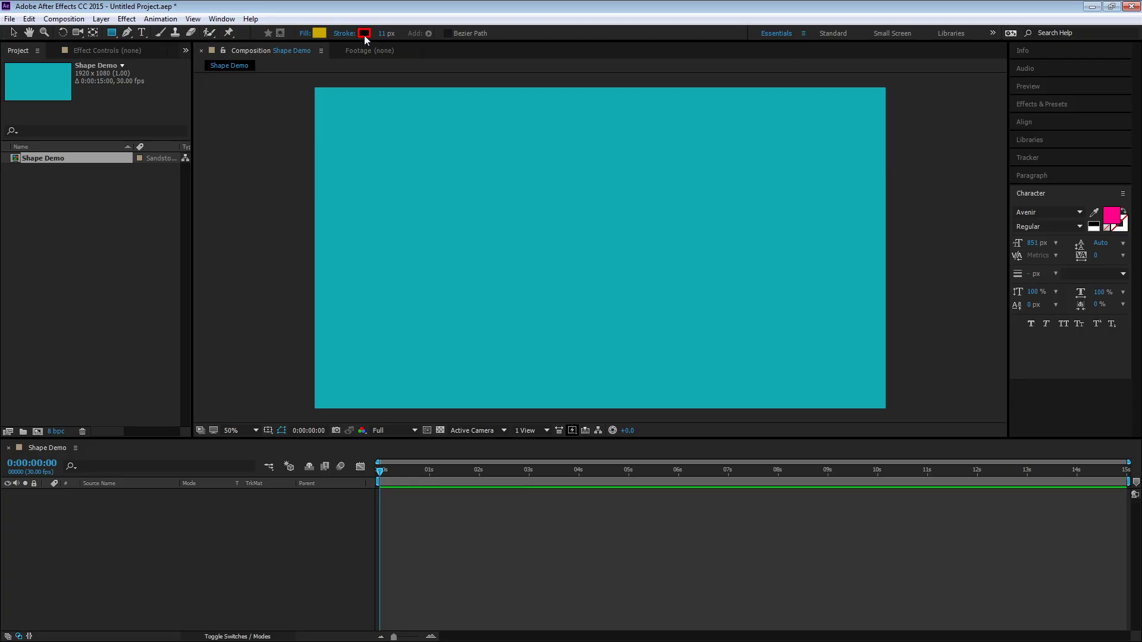
# Inspect the stroke color and the fill options, including blend modes, without changing them
pyautogui.click(364, 34)
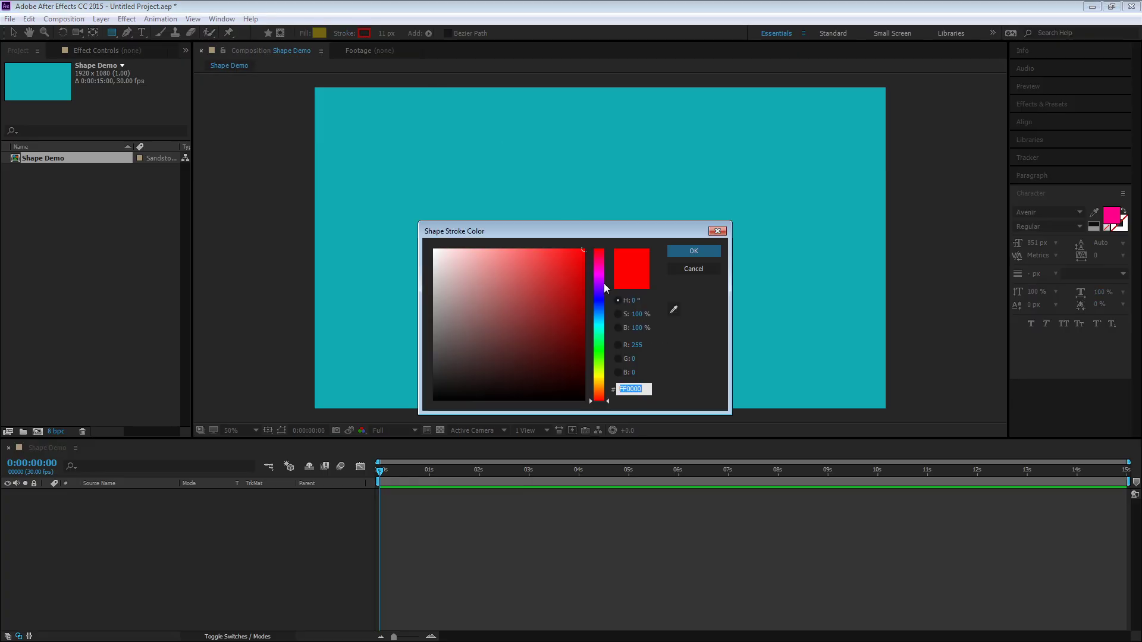
pyautogui.click(713, 267)
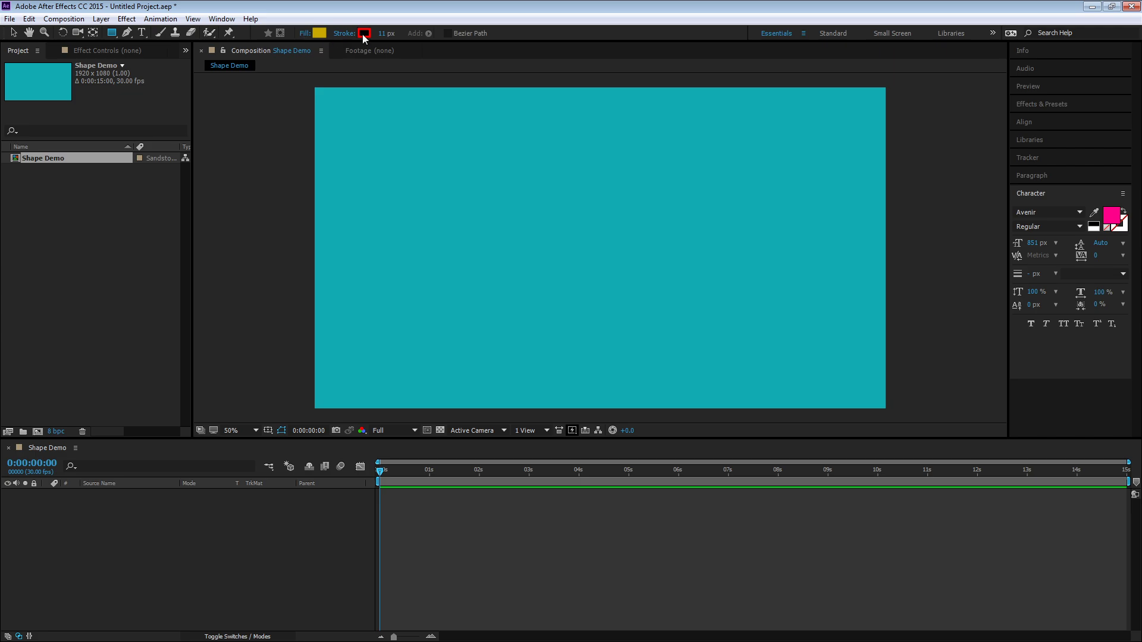
pyautogui.click(301, 34)
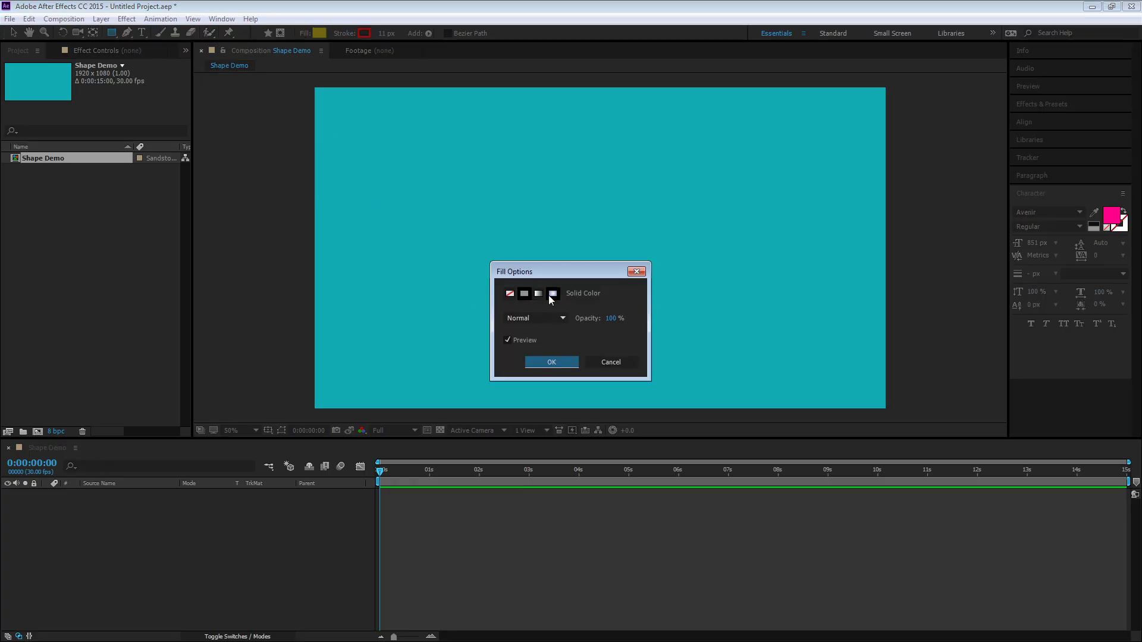
pyautogui.click(562, 321)
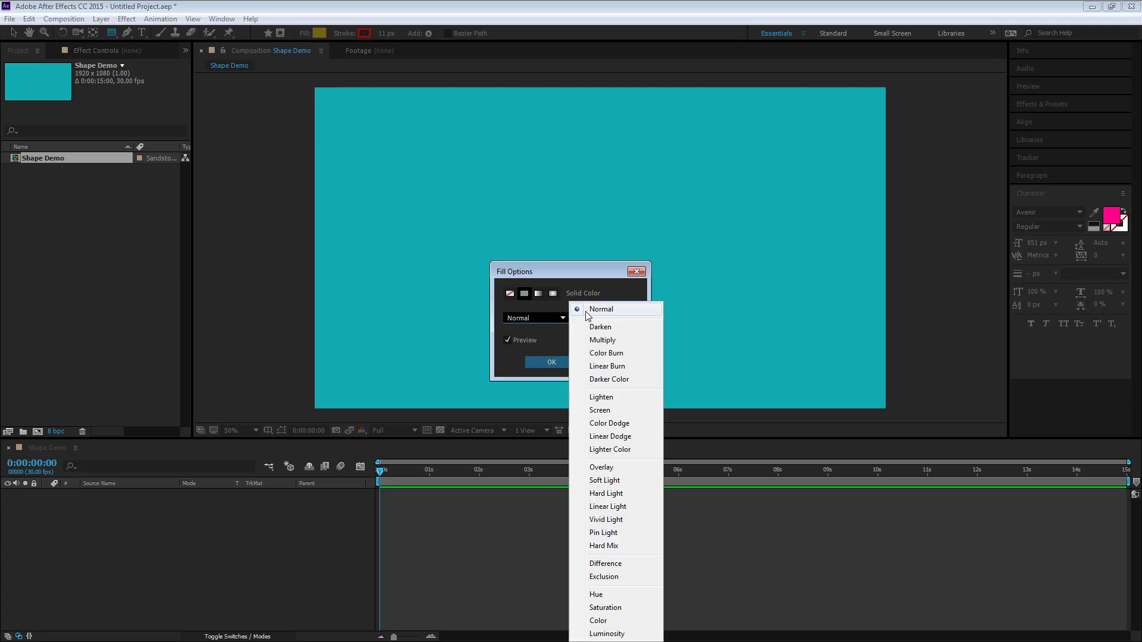
pyautogui.click(608, 270)
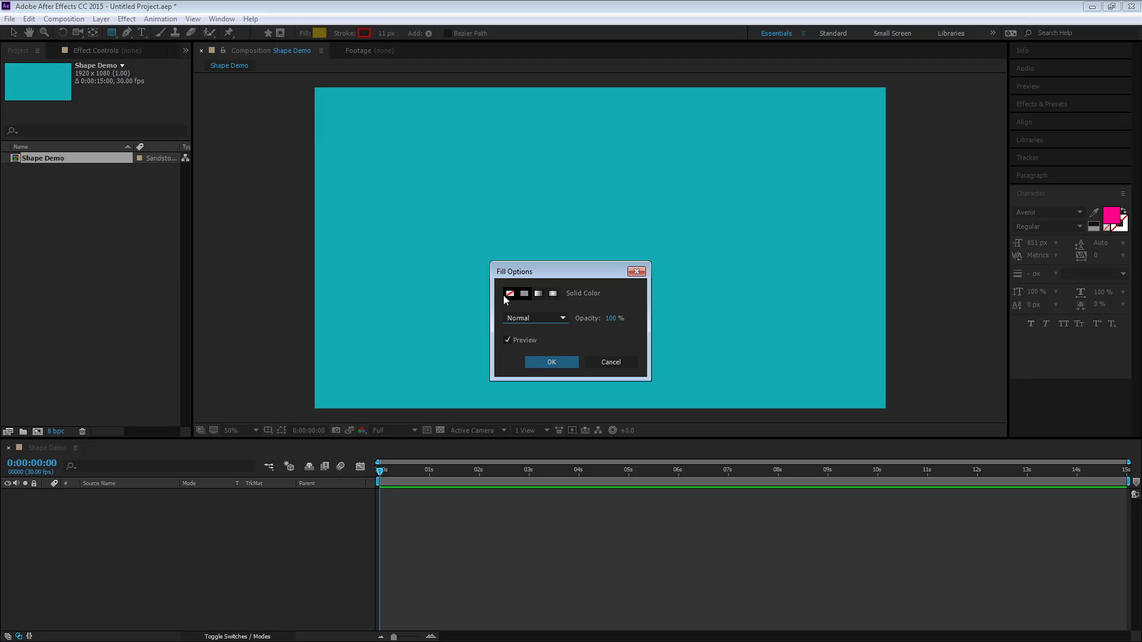
pyautogui.click(637, 271)
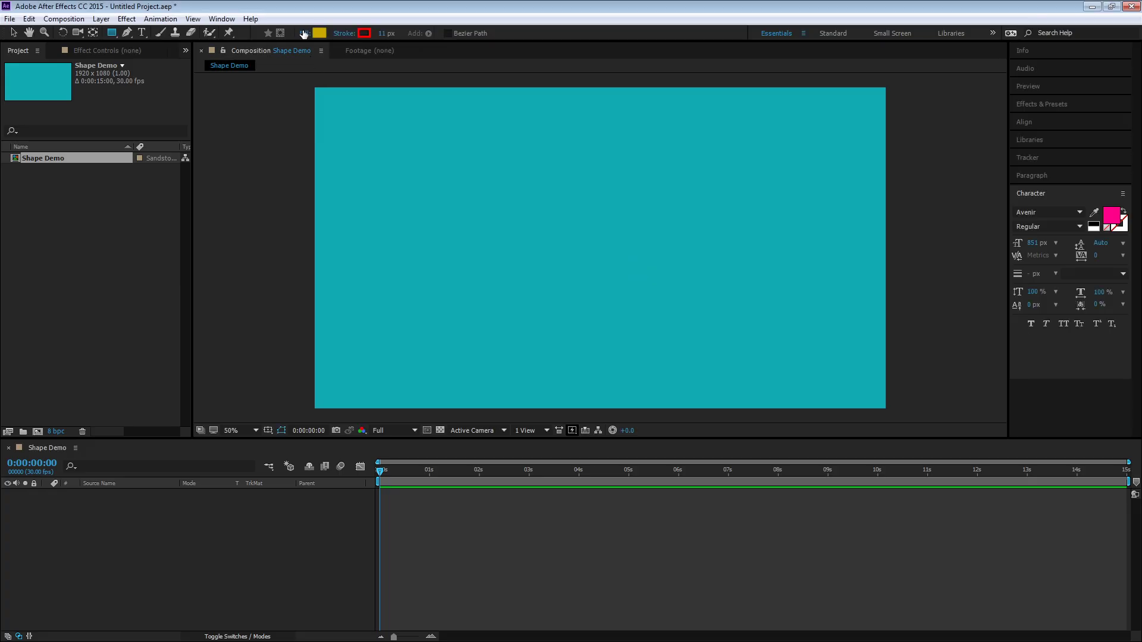
# Set the stroke to None and draw a rectangle about 570 × 470 px left of the composition's centre
pyautogui.click(343, 33)
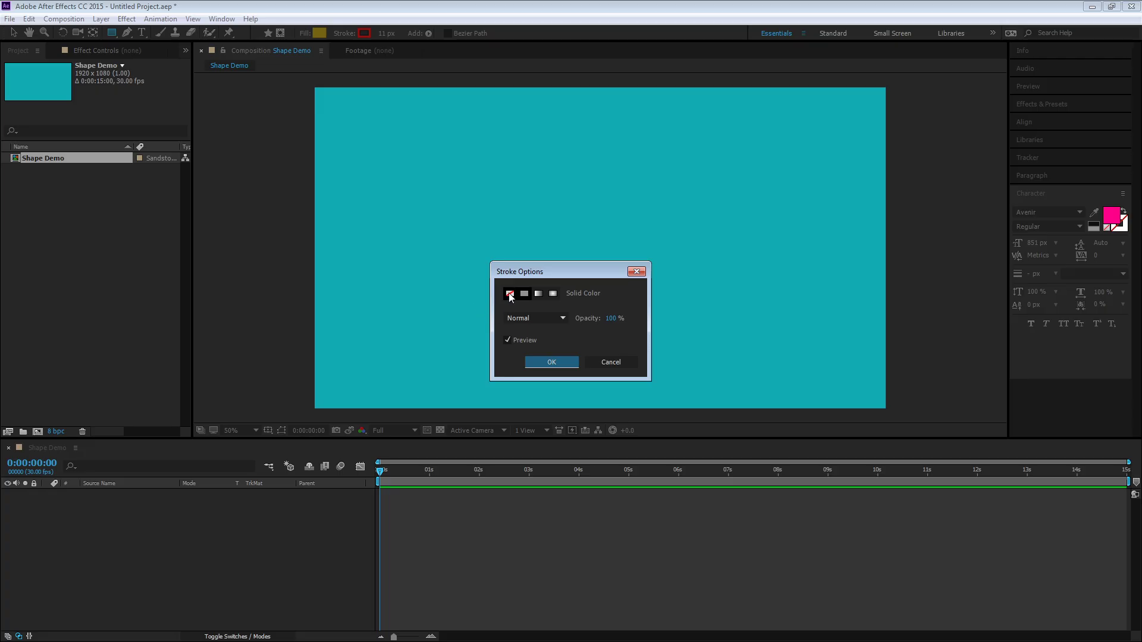
pyautogui.click(509, 294)
pyautogui.click(552, 362)
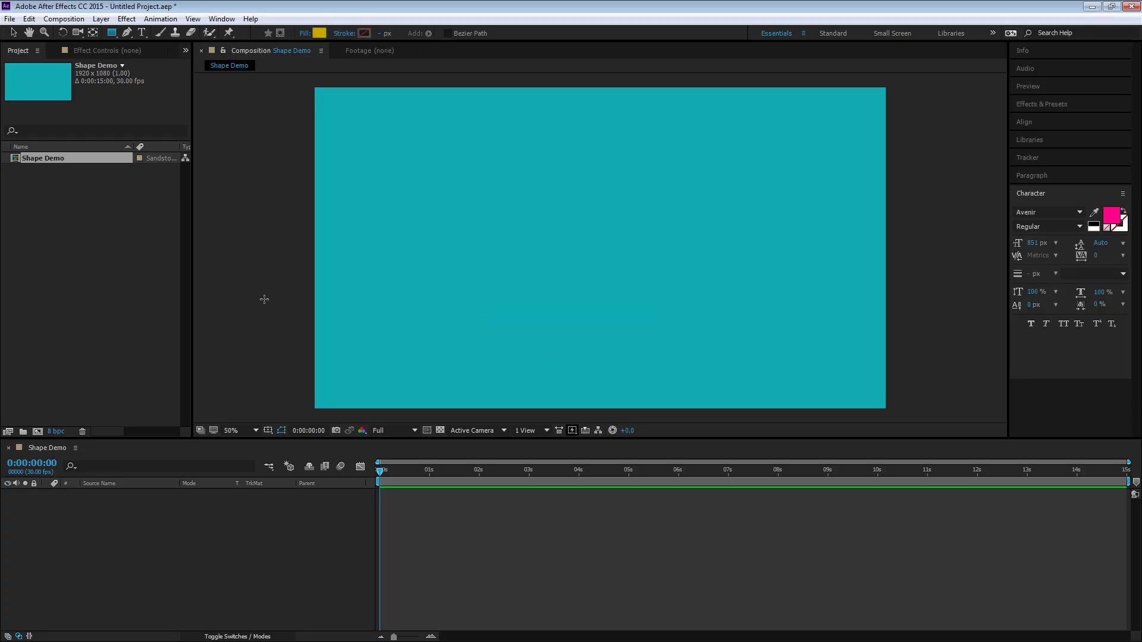
pyautogui.moveTo(402, 206); pyautogui.dragTo(563, 333)
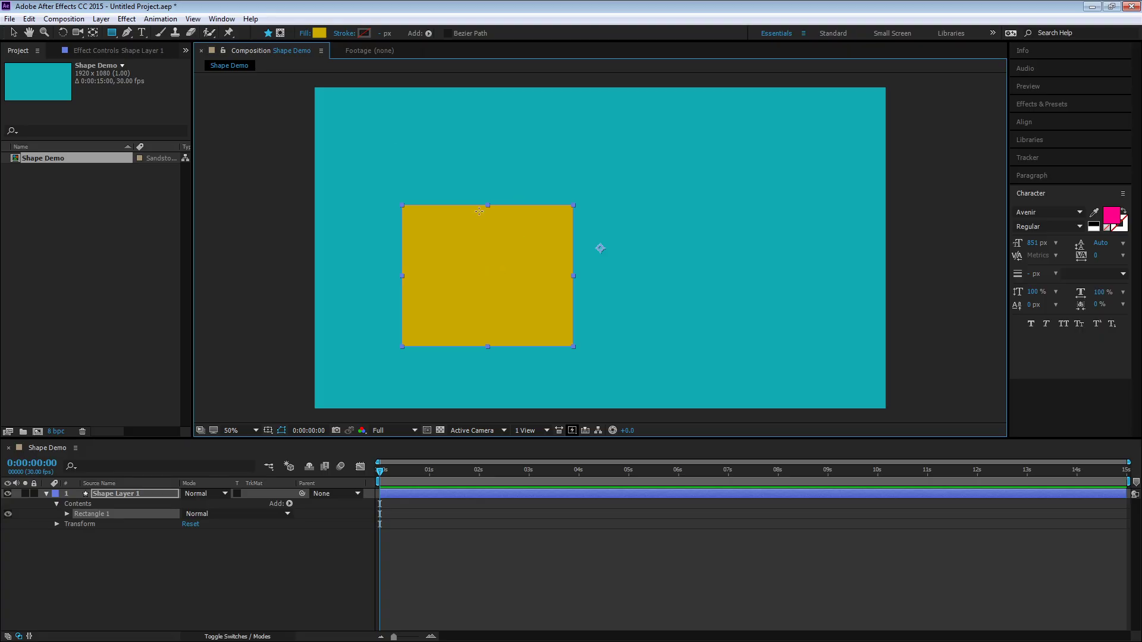
# Add a new 500 × 500 px lime green solid layer
pyautogui.click(109, 22)
pyautogui.click(119, 30)
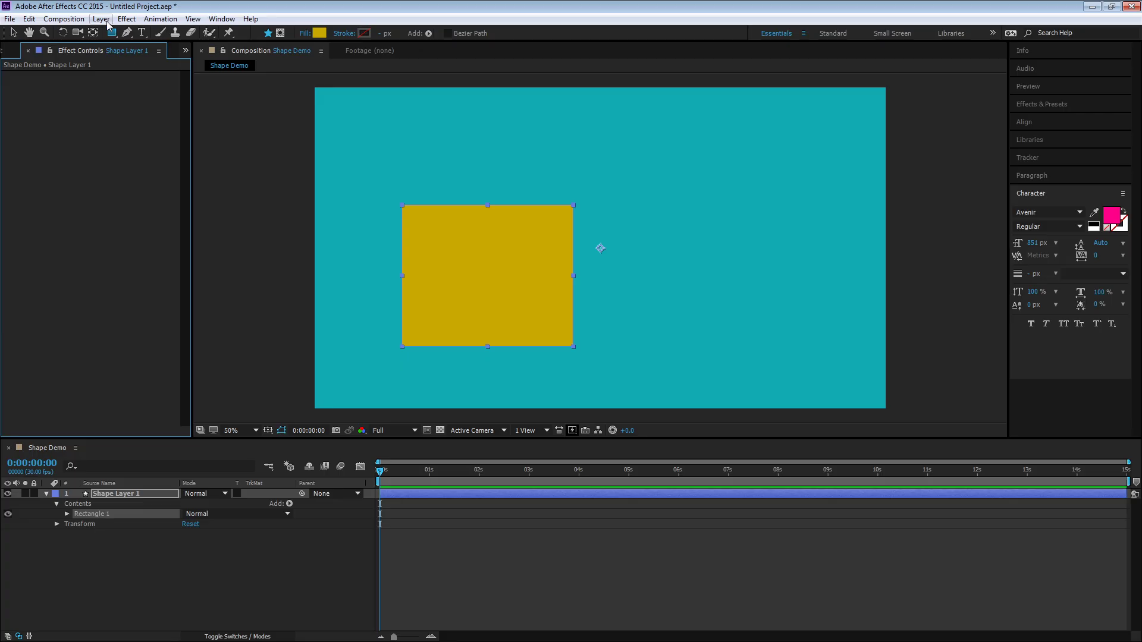
pyautogui.click(107, 22)
pyautogui.click(354, 46)
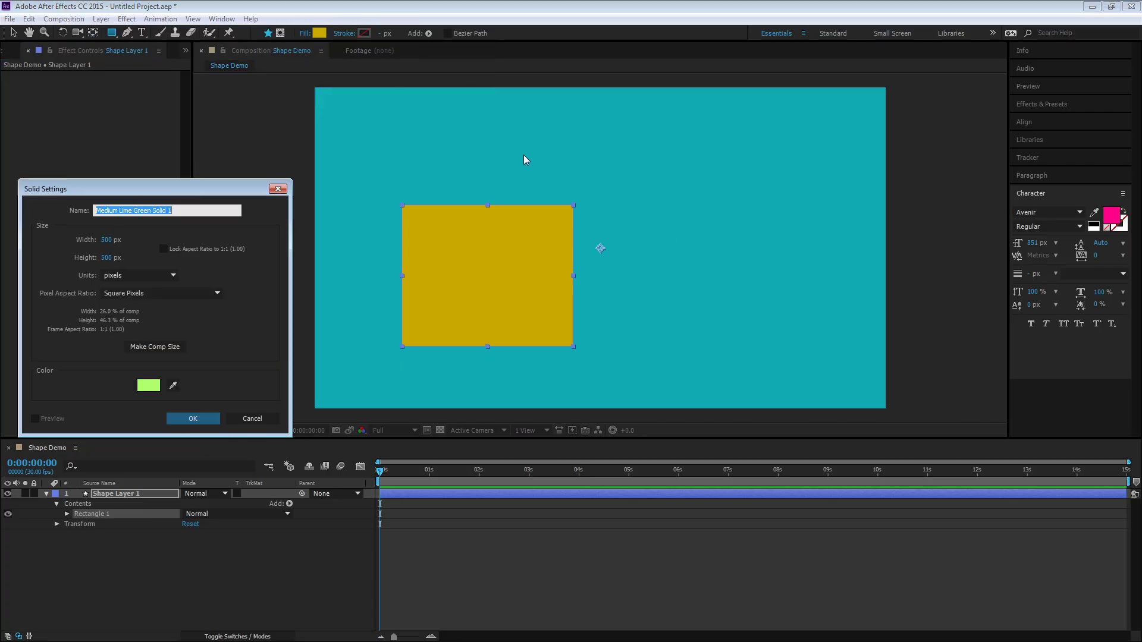
pyautogui.click(181, 419)
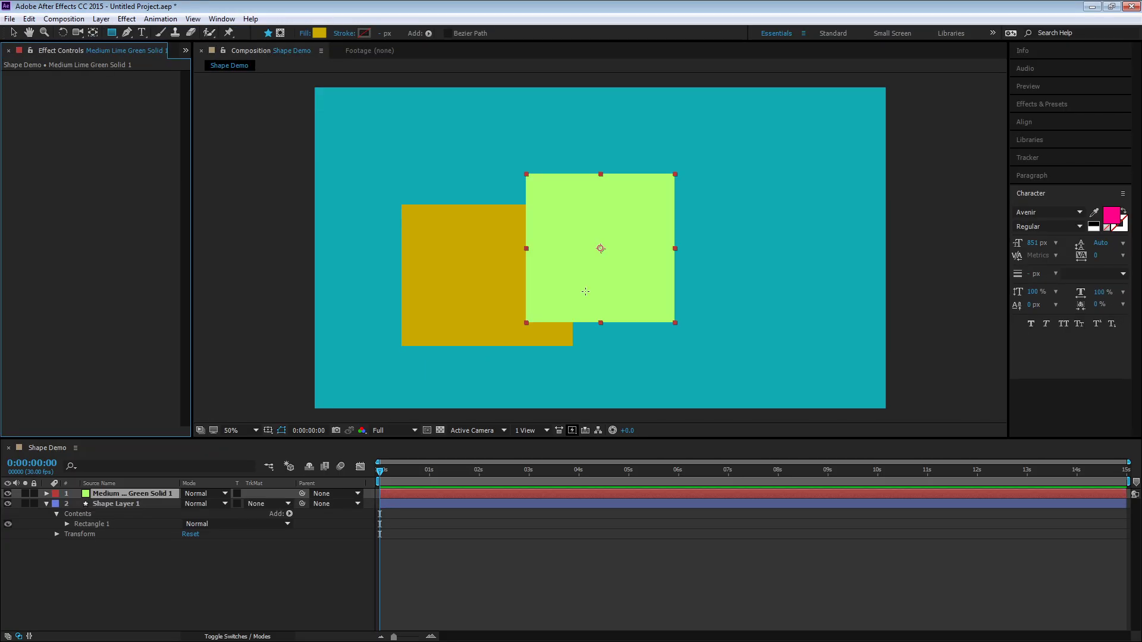
# Move the solid layer beside the rectangle and then delete it
pyautogui.click(14, 32)
pyautogui.moveTo(586, 242); pyautogui.dragTo(688, 271)
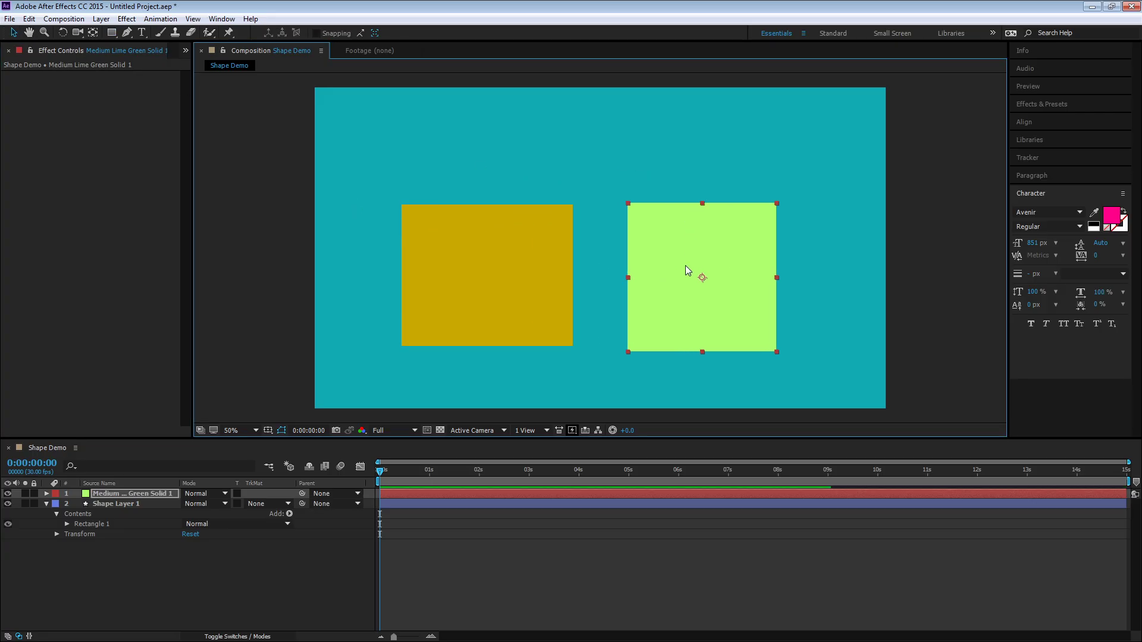
pyautogui.click(504, 260)
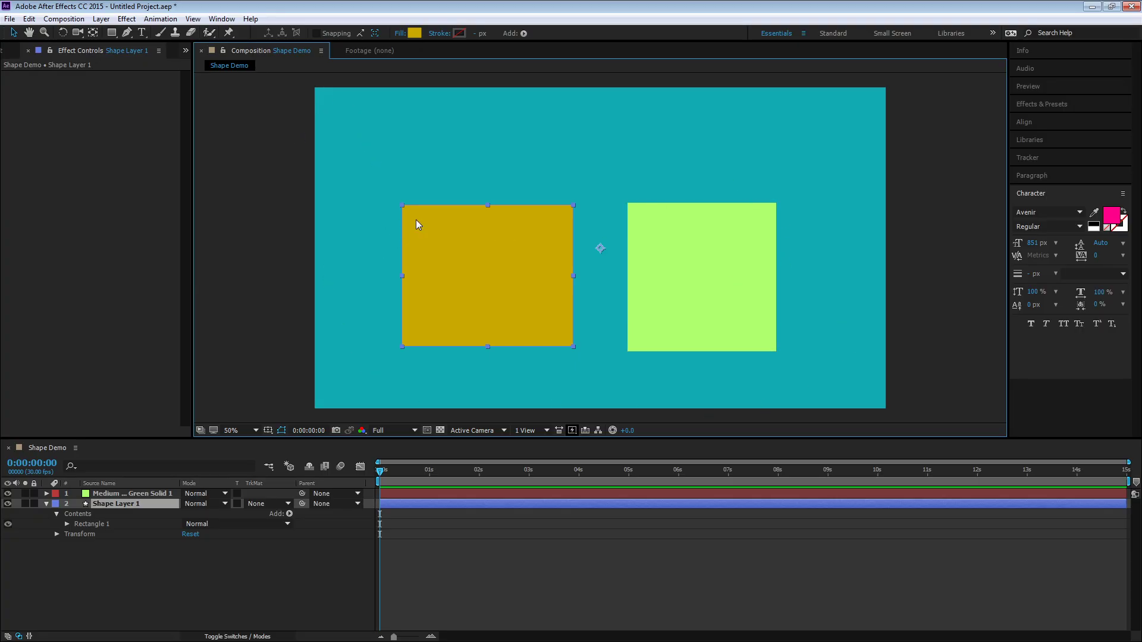
pyautogui.click(669, 240)
pyautogui.moveTo(705, 257); pyautogui.dragTo(698, 208)
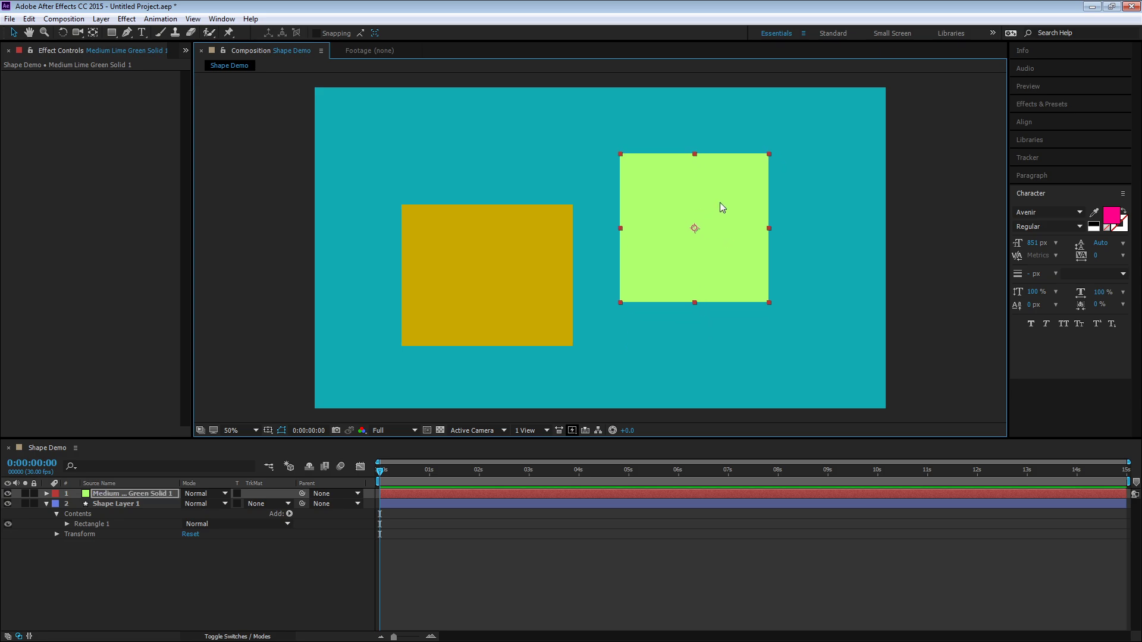
pyautogui.press('Delete')
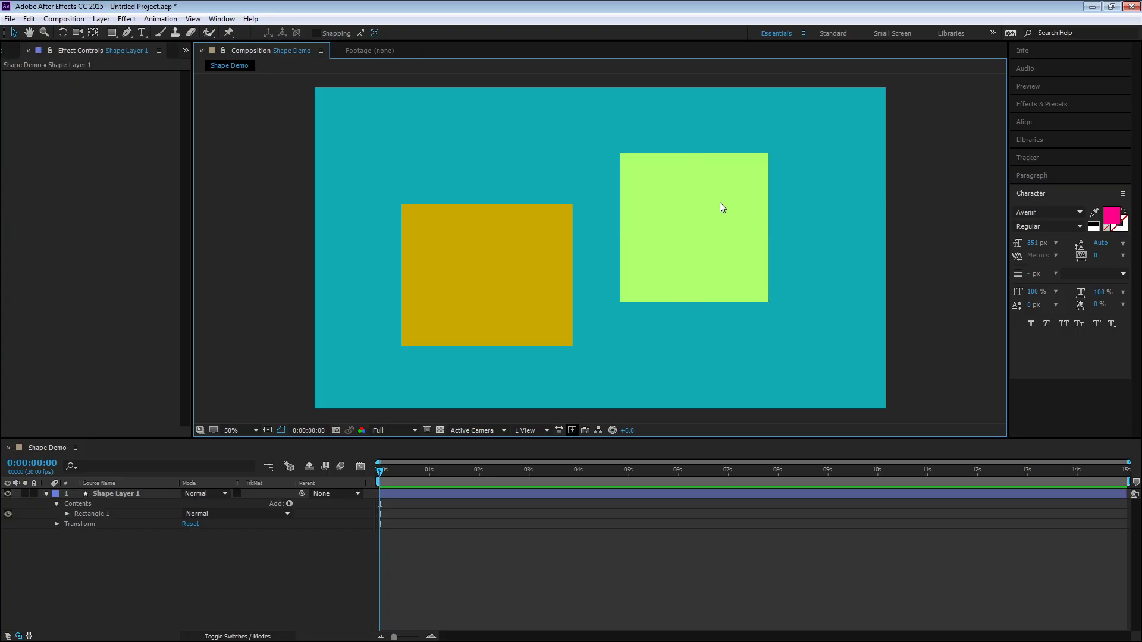
# Try rotating the rectangle with the Rotation tool and undo the rotation
pyautogui.click(568, 247)
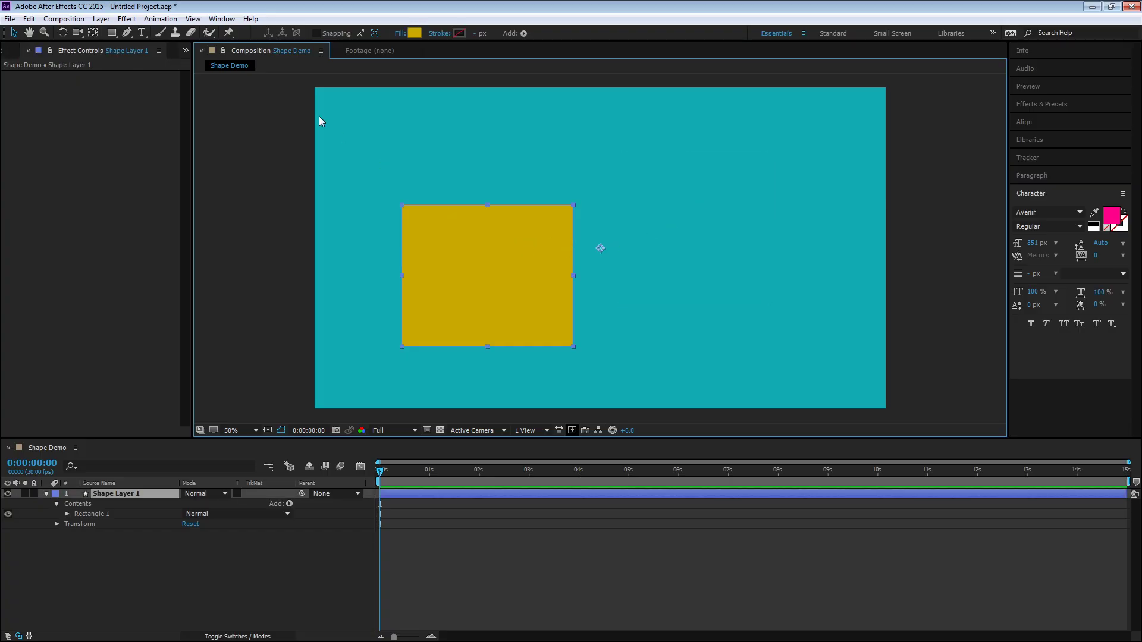
pyautogui.click(63, 32)
pyautogui.moveTo(444, 232); pyautogui.dragTo(503, 273)
pyautogui.hotkey('ctrl', 'z')
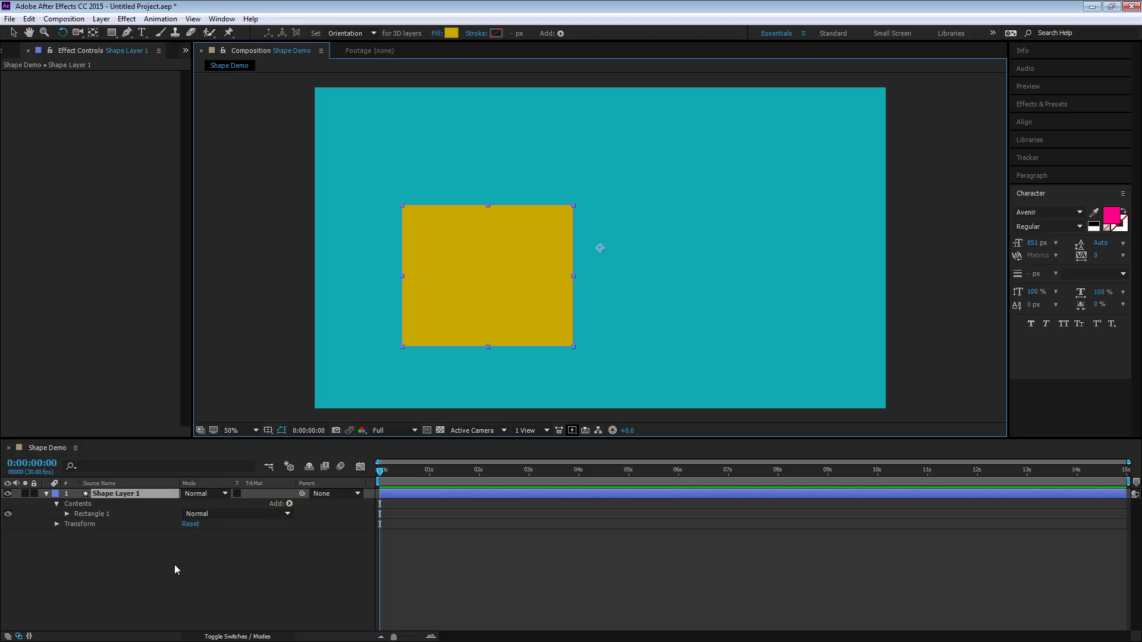
# Center the rectangle's anchor point on its content and switch to the Rotation tool
pyautogui.click(94, 33)
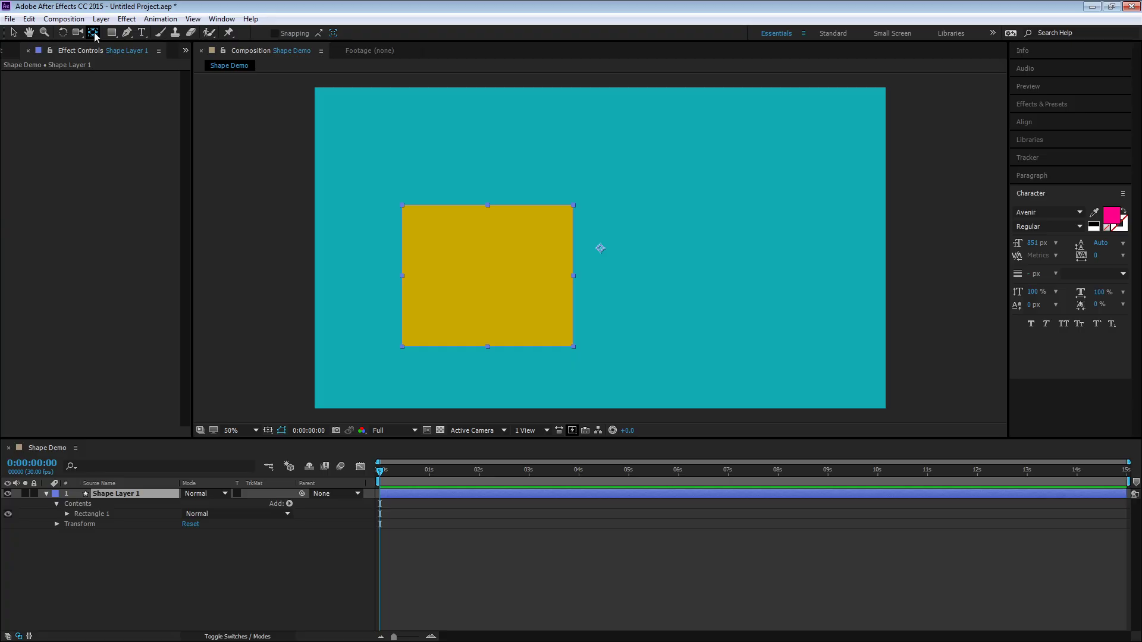
pyautogui.hotkey('ctrl', 'alt', 'Home')
pyautogui.click(65, 34)
pyautogui.click(17, 51)
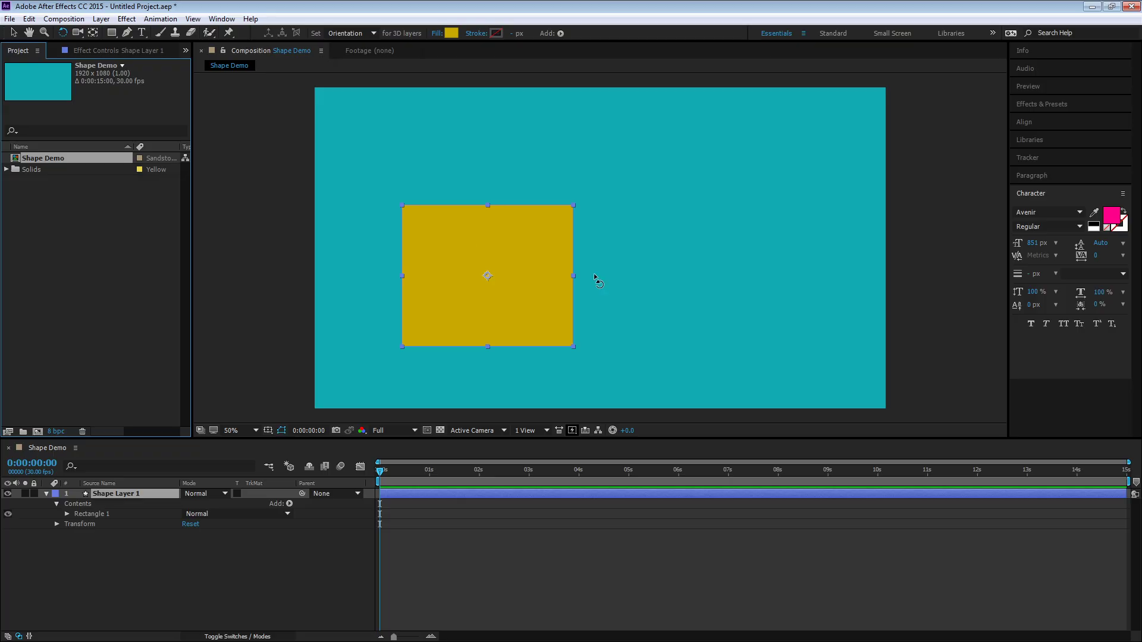
# Try another rotation of the rectangle and undo it
pyautogui.moveTo(544, 239); pyautogui.dragTo(577, 269)
pyautogui.hotkey('ctrl', 'z')
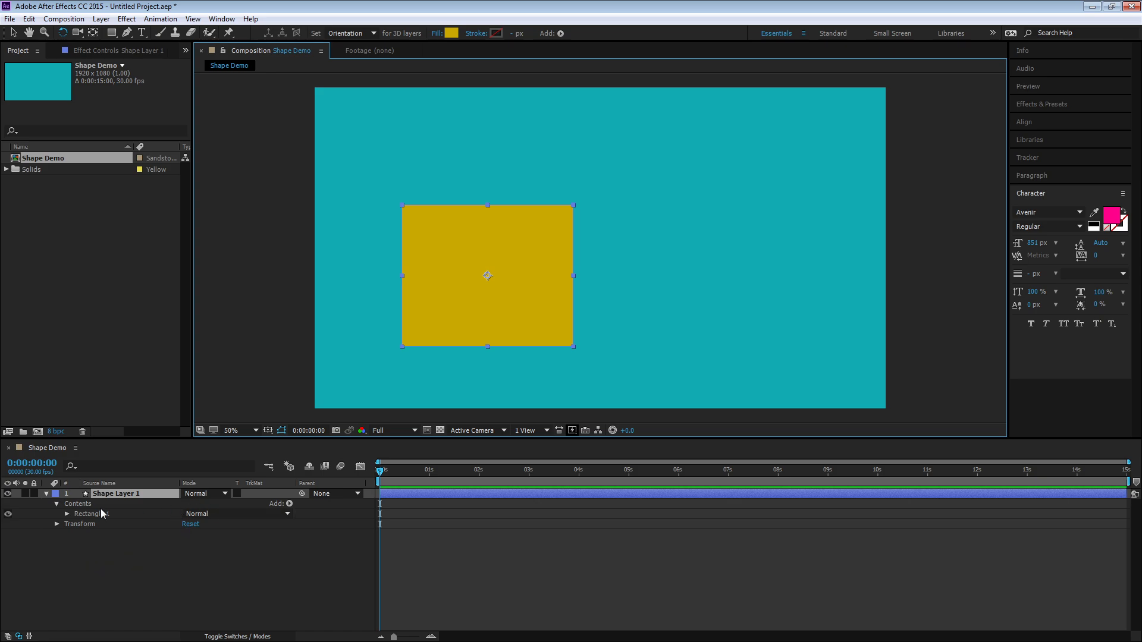
# Expand the shape layer's Contents and Rectangle 1 groups and review Rectangle 1's blend mode options
pyautogui.click(56, 505)
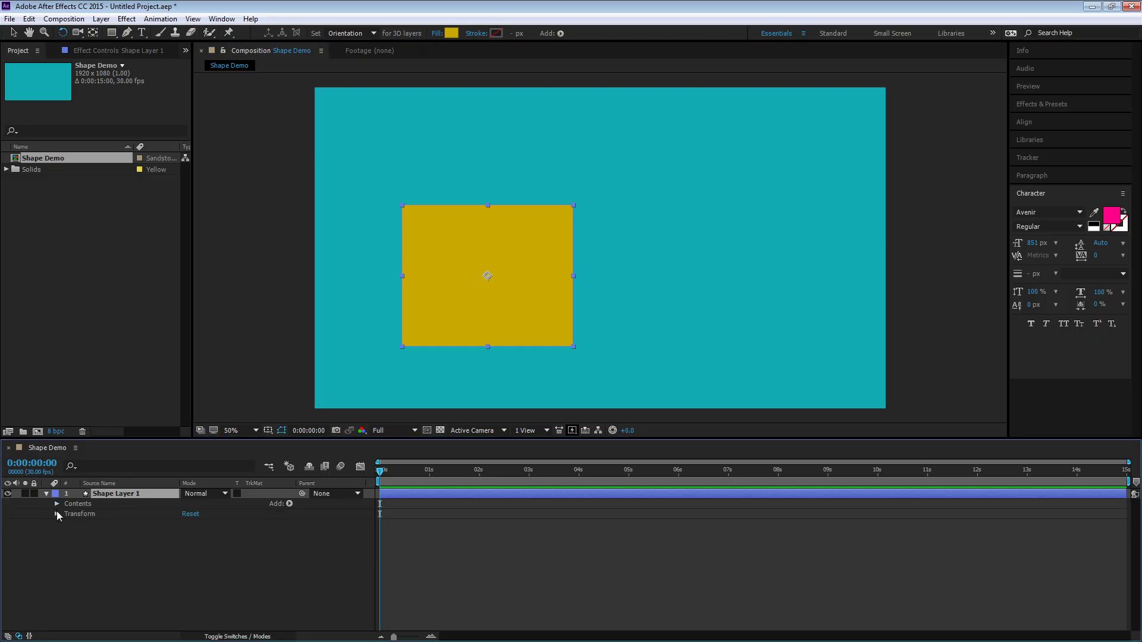
pyautogui.click(57, 514)
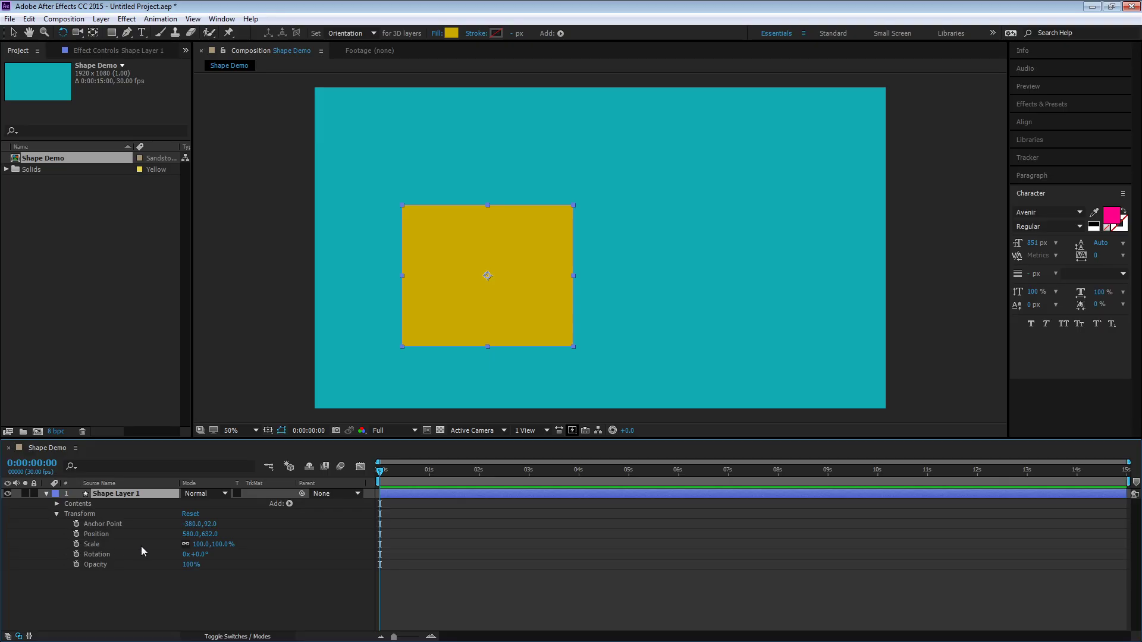
pyautogui.click(57, 514)
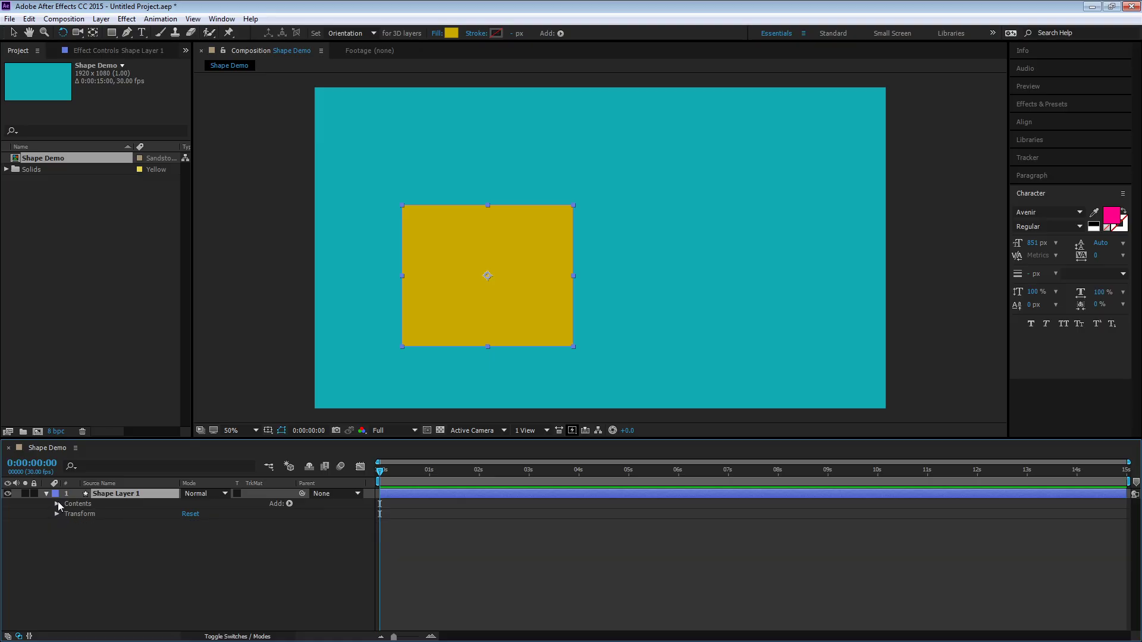
pyautogui.click(56, 504)
pyautogui.click(66, 514)
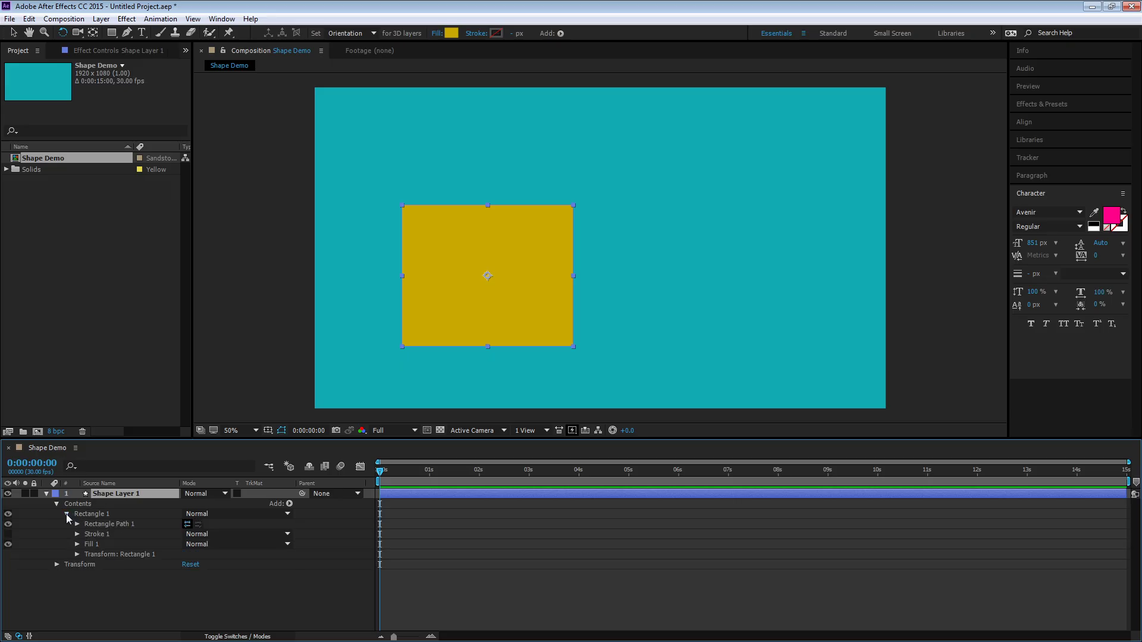
pyautogui.click(94, 515)
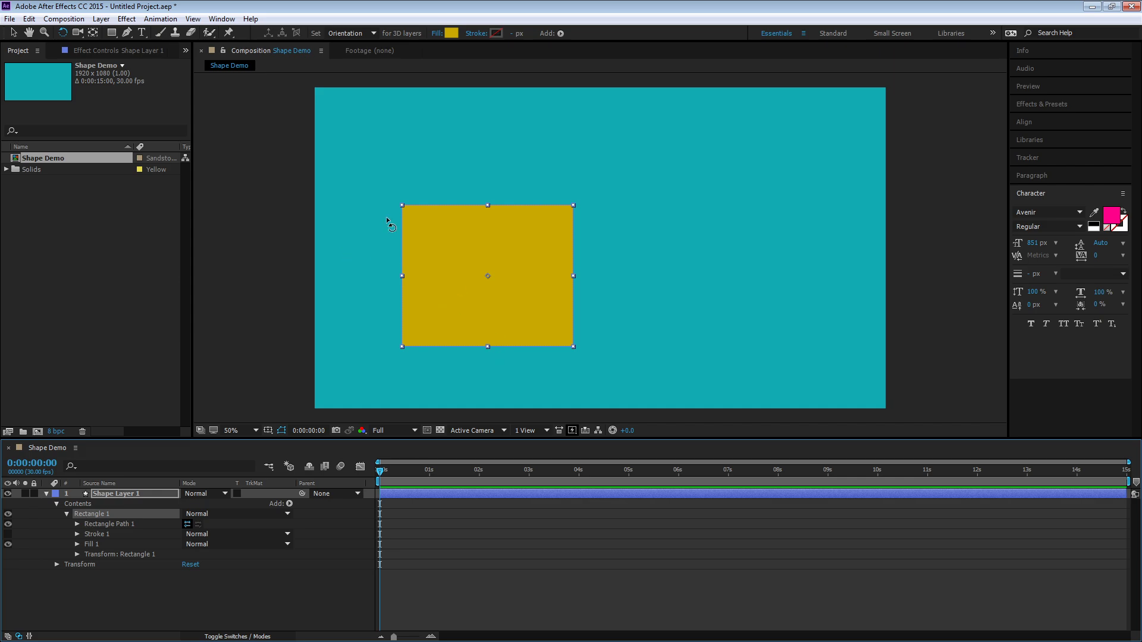
pyautogui.click(191, 516)
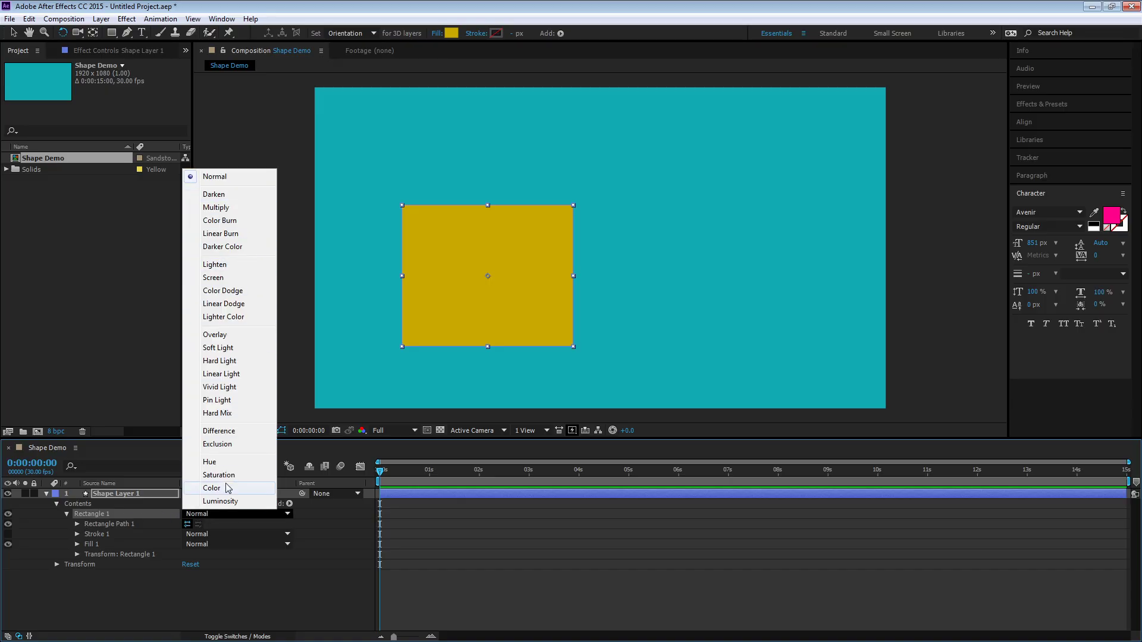
pyautogui.click(338, 529)
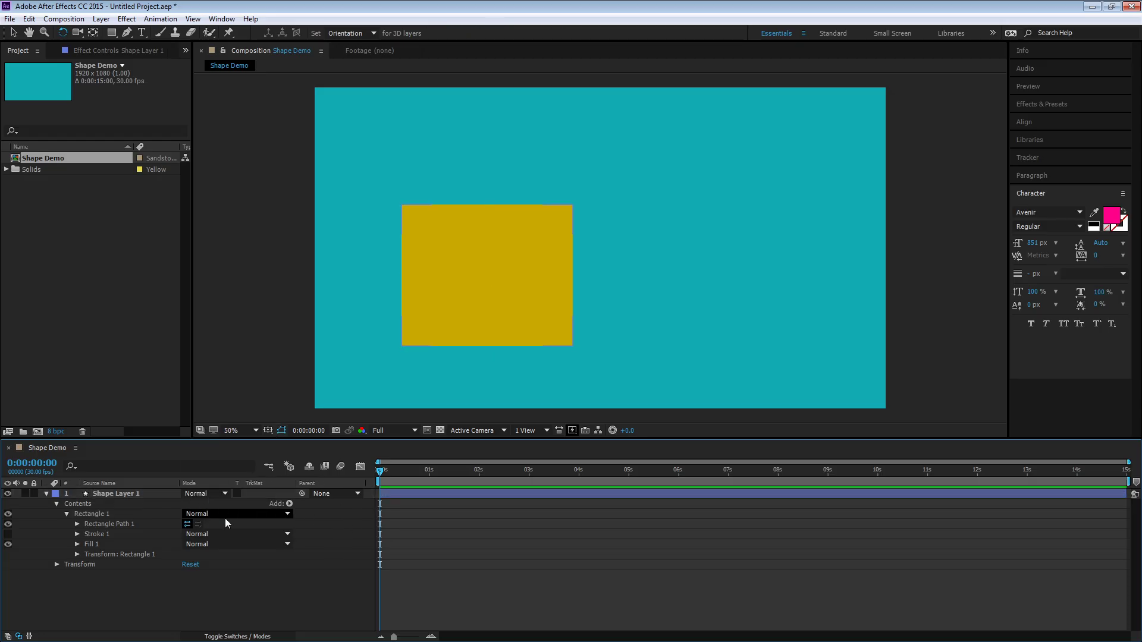
# Expand Rectangle Path 1 and try setting the rectangle's size to 500 × 500 with proportions linked
pyautogui.click(77, 524)
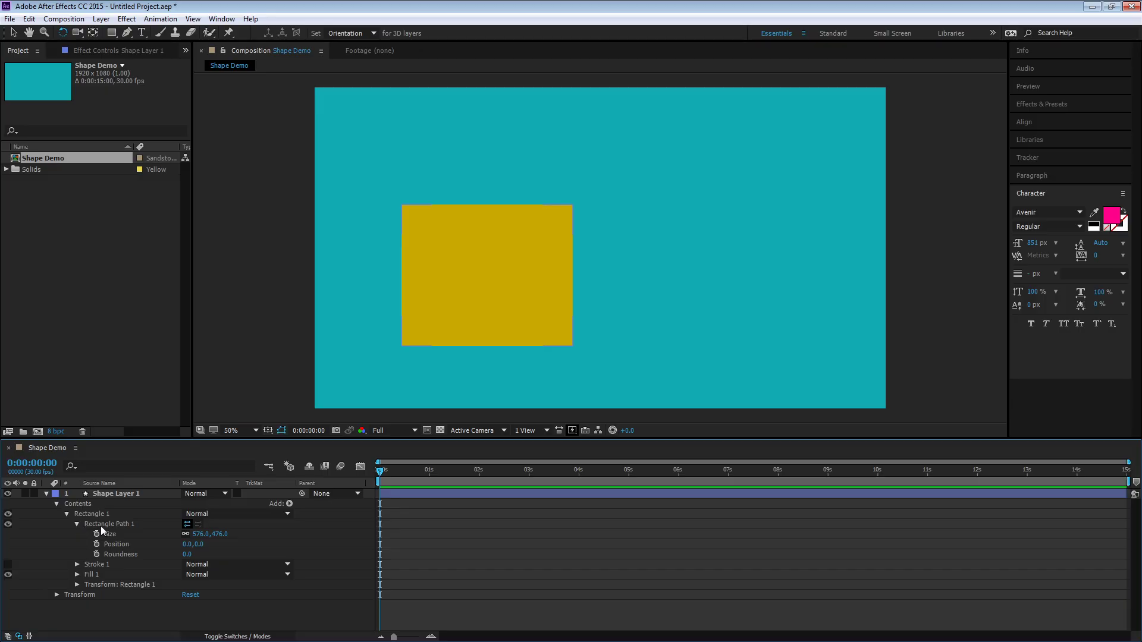
pyautogui.moveTo(197, 536)
pyautogui.mouseDown()
pyautogui.moveTo(220, 535)
pyautogui.moveTo(193, 541)
pyautogui.mouseUp()
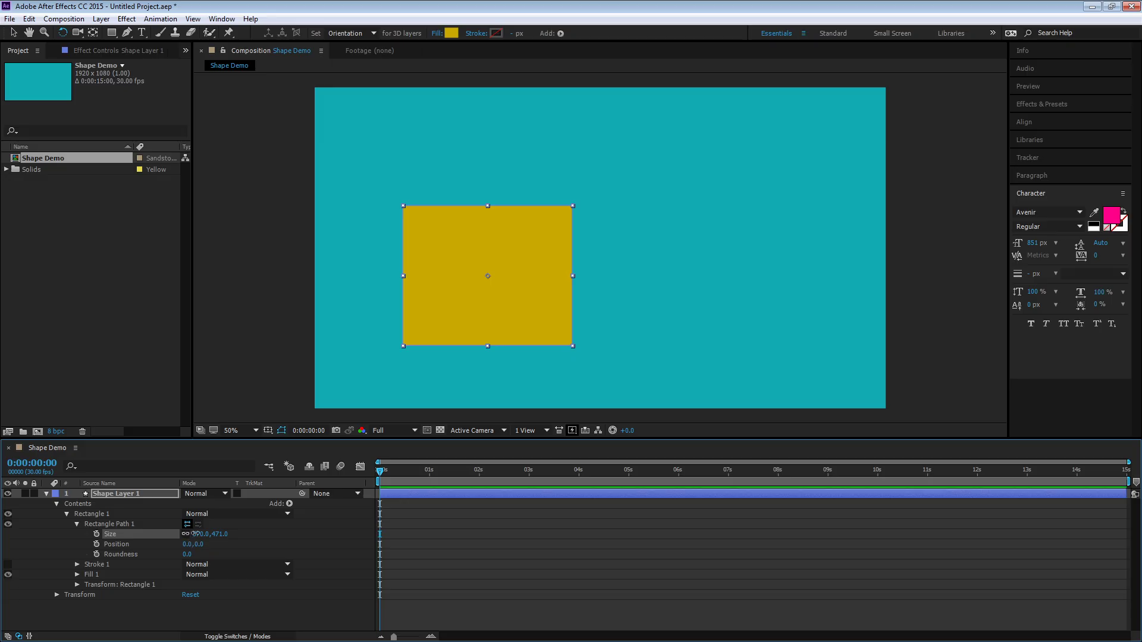
pyautogui.click(201, 534)
pyautogui.write('500')
pyautogui.press('Tab')
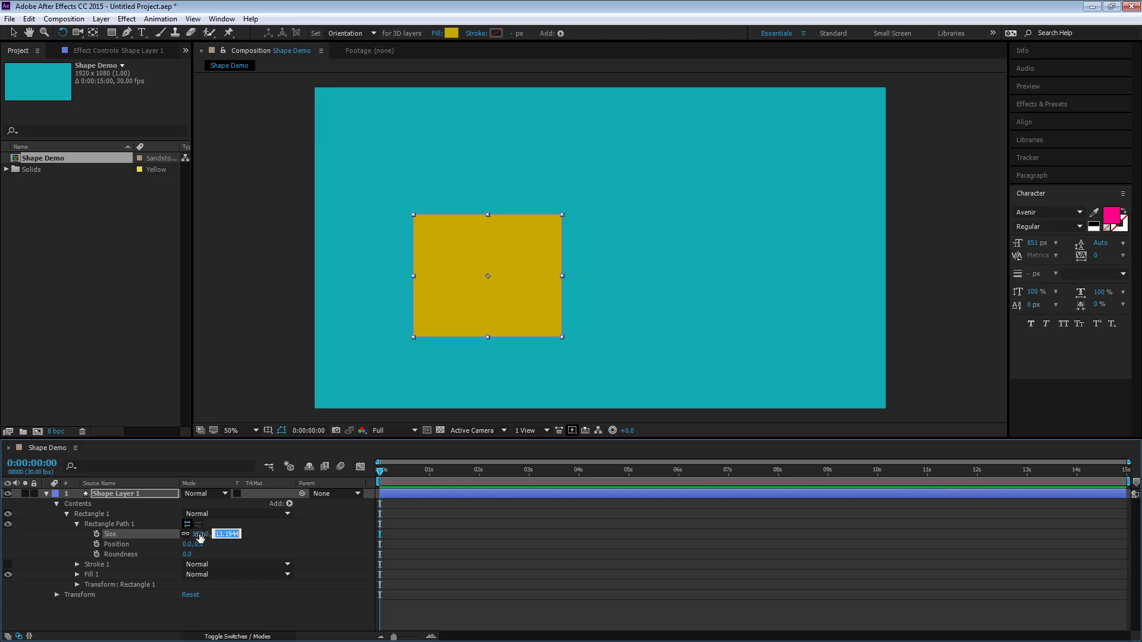
pyautogui.write('500')
pyautogui.press('Return')
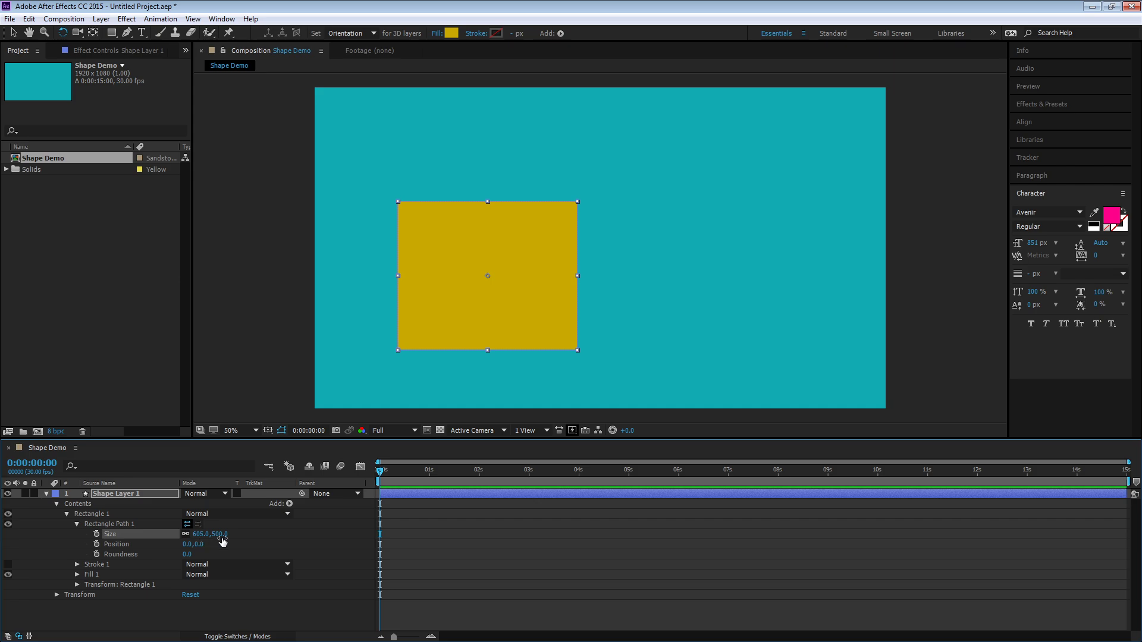
# Unlink the size proportions and set the rectangle path's size to 500 × 500
pyautogui.click(185, 535)
pyautogui.click(194, 536)
pyautogui.write('500')
pyautogui.press('Tab')
pyautogui.write('500')
pyautogui.press('Return')
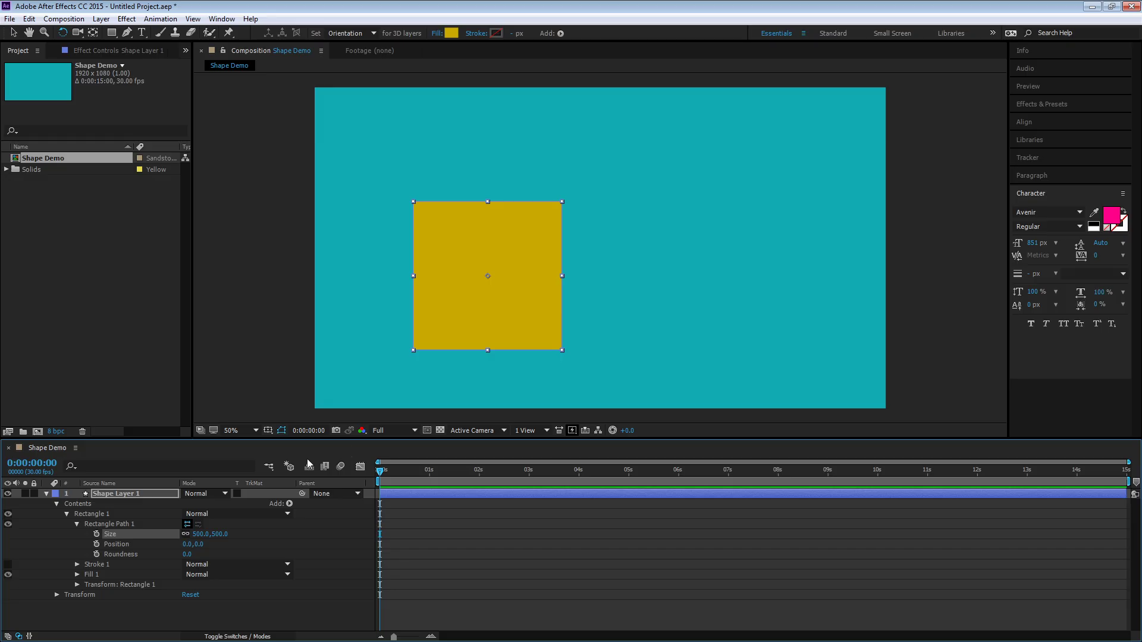
# Try adjusting the rectangle path's roundness and position, undoing each change
pyautogui.moveTo(187, 544); pyautogui.dragTo(242, 556)
pyautogui.hotkey('ctrl', 'z')
pyautogui.hotkey('ctrl', 'z')
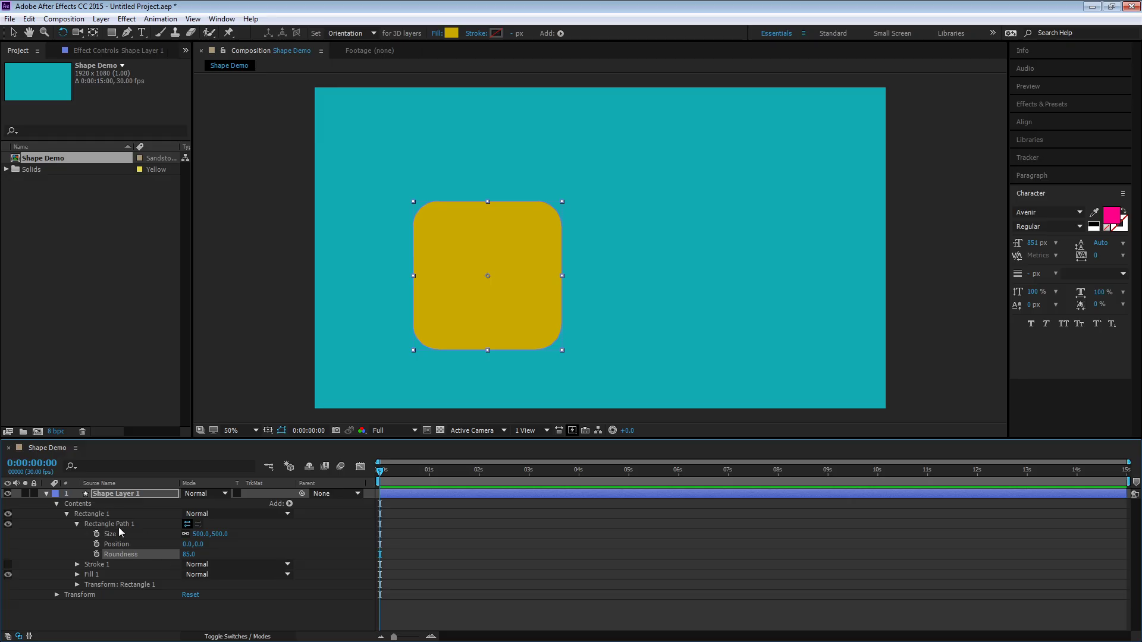
pyautogui.hotkey('ctrl', 'z')
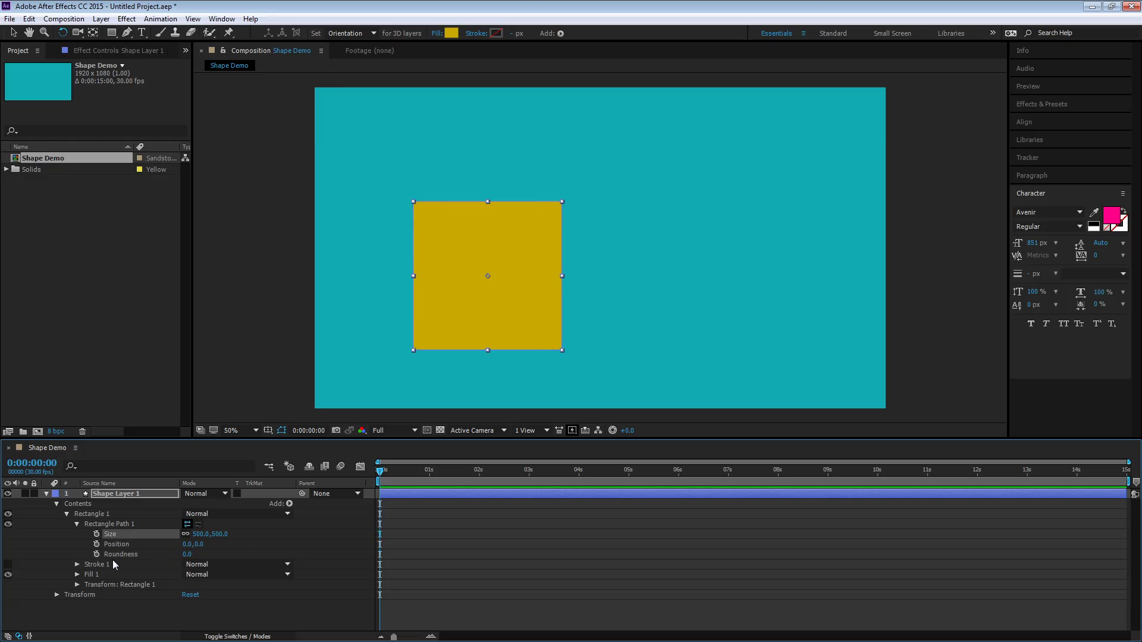
pyautogui.moveTo(199, 544); pyautogui.dragTo(170, 544)
pyautogui.hotkey('ctrl', 'z')
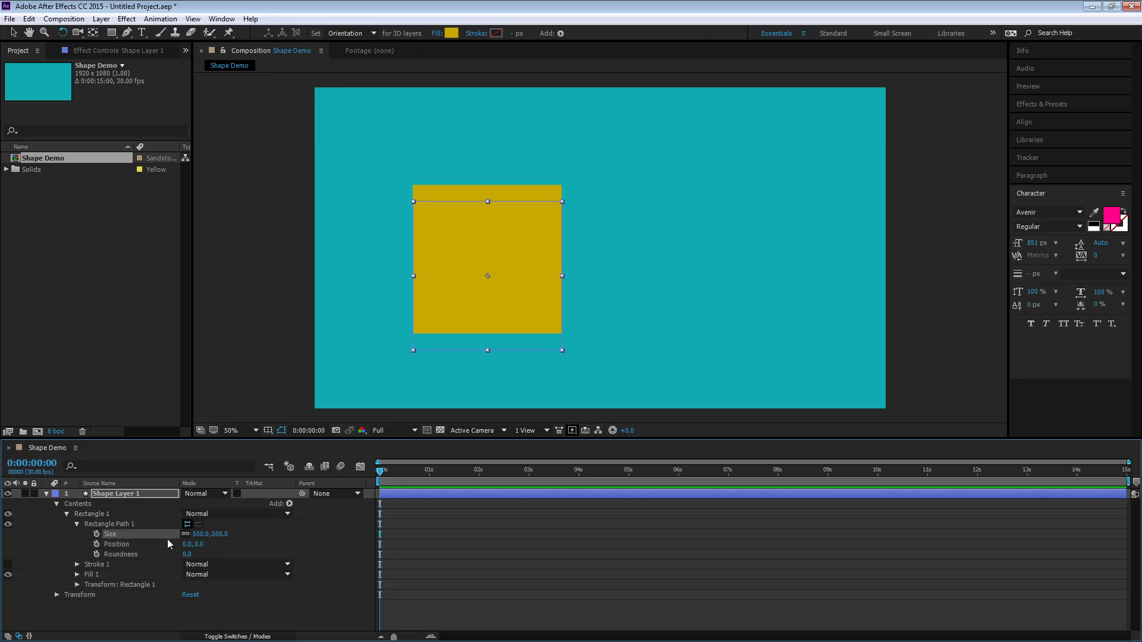
# Open the shape layer's Transform properties and inspect its position value
pyautogui.click(82, 514)
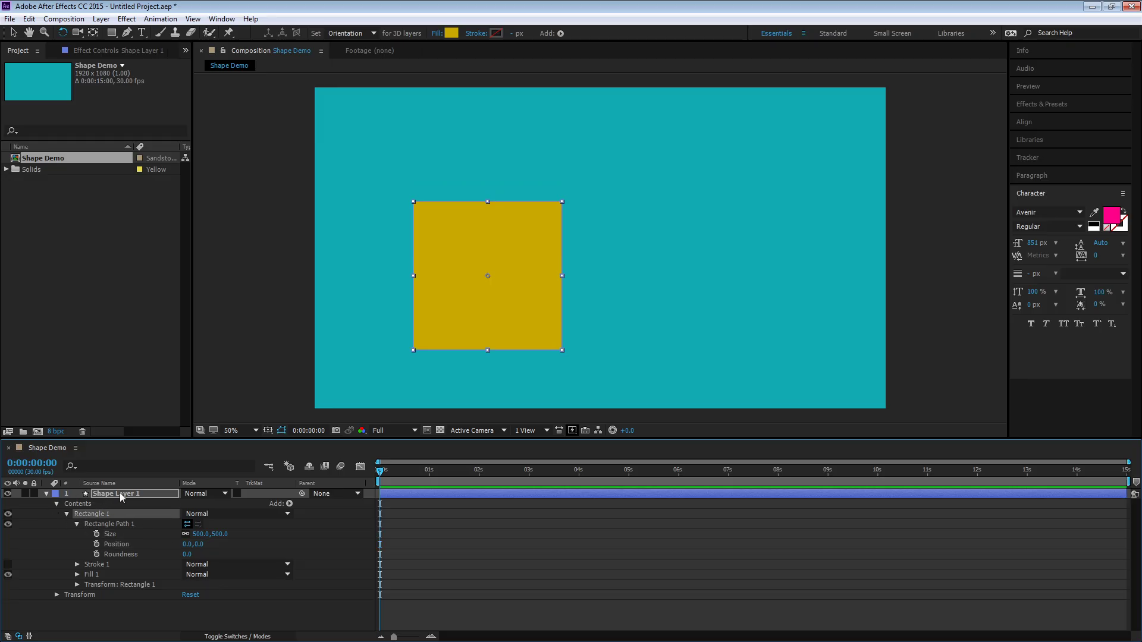
pyautogui.click(56, 595)
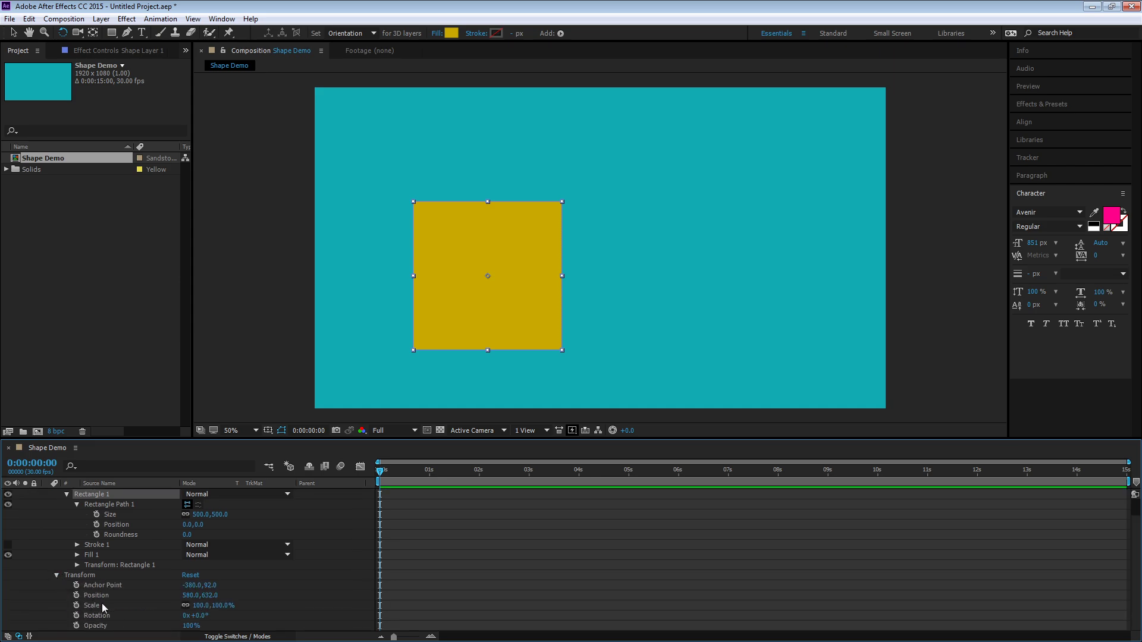
pyautogui.click(103, 594)
pyautogui.moveTo(186, 595); pyautogui.dragTo(209, 589)
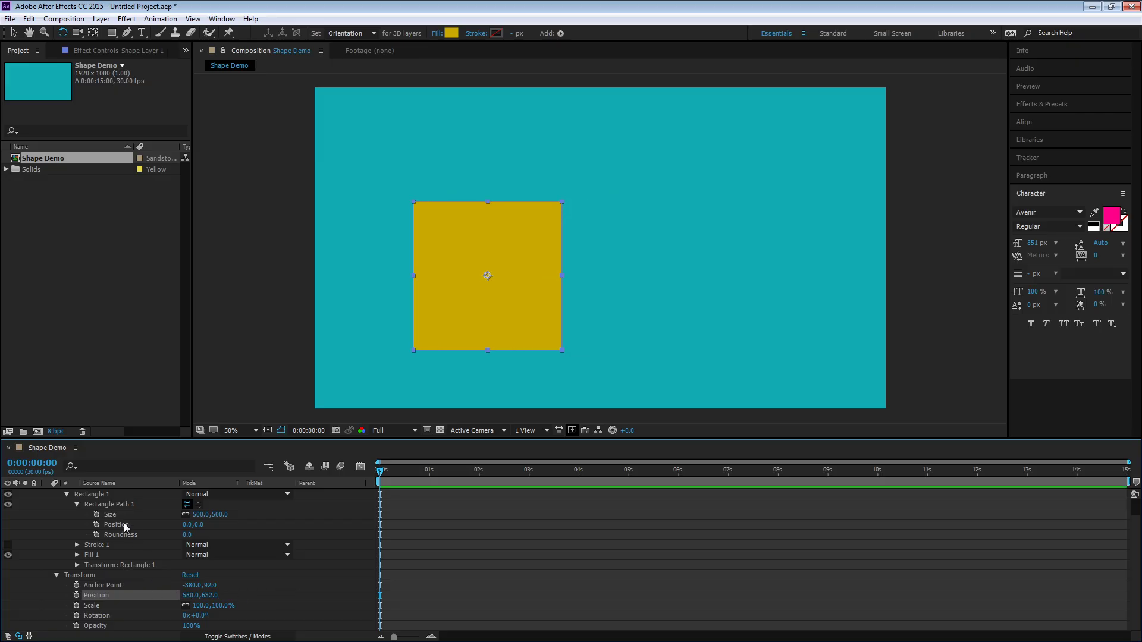
pyautogui.scroll(1, 123, 523)
pyautogui.click(103, 514)
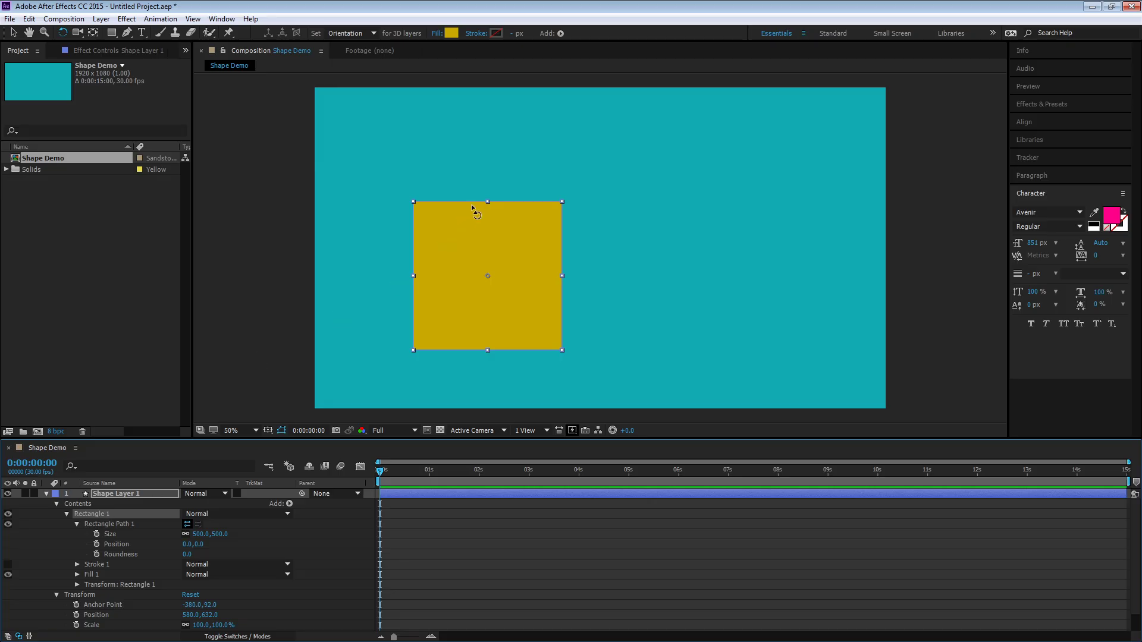
pyautogui.click(148, 496)
pyautogui.click(111, 515)
# Expand the Stroke 1 and Fill 1 property groups of Rectangle 1
pyautogui.click(78, 565)
pyautogui.scroll(-1, 88, 565)
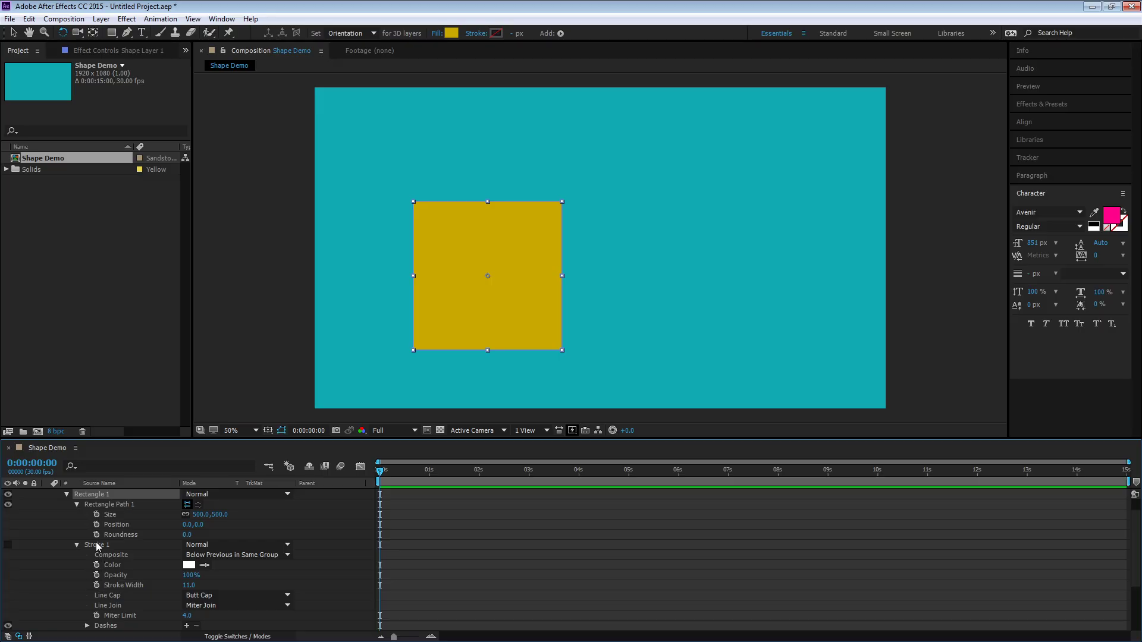
pyautogui.scroll(-1, 155, 584)
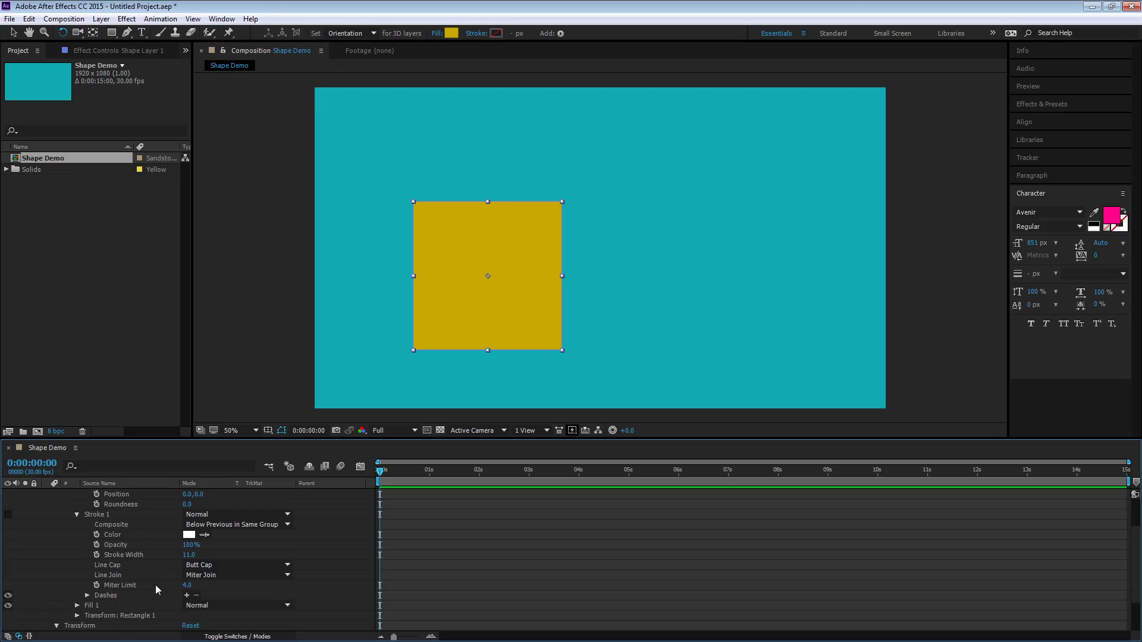
pyautogui.click(76, 606)
pyautogui.scroll(-3, 126, 602)
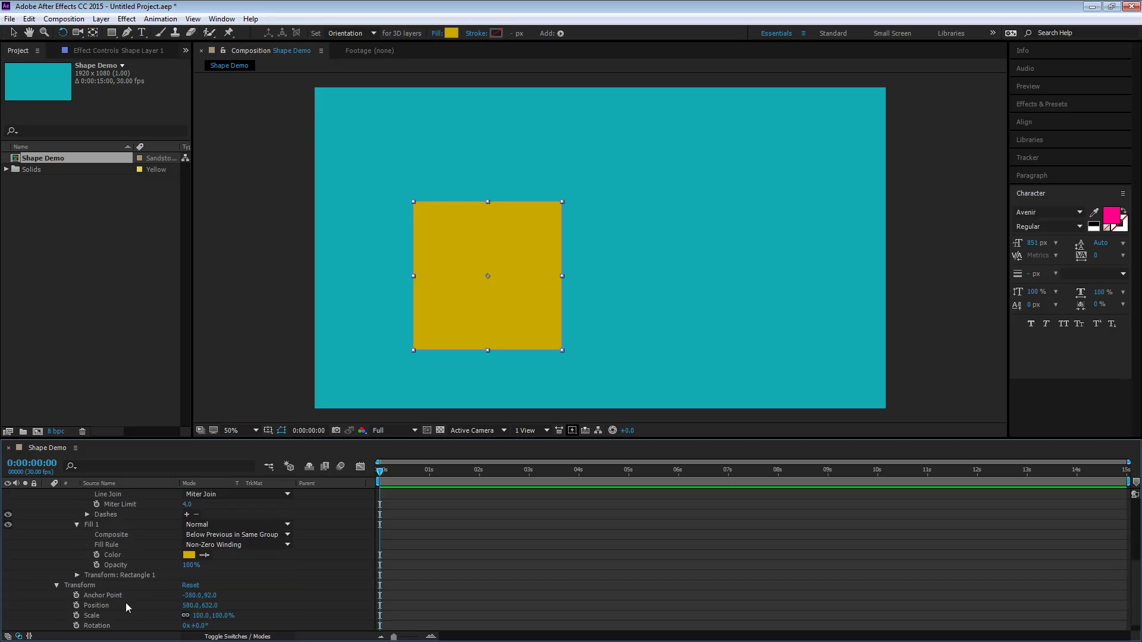
# Try animating the fill color to a darker yellow at 0:00:00:28, then clear its keyframes
pyautogui.click(96, 555)
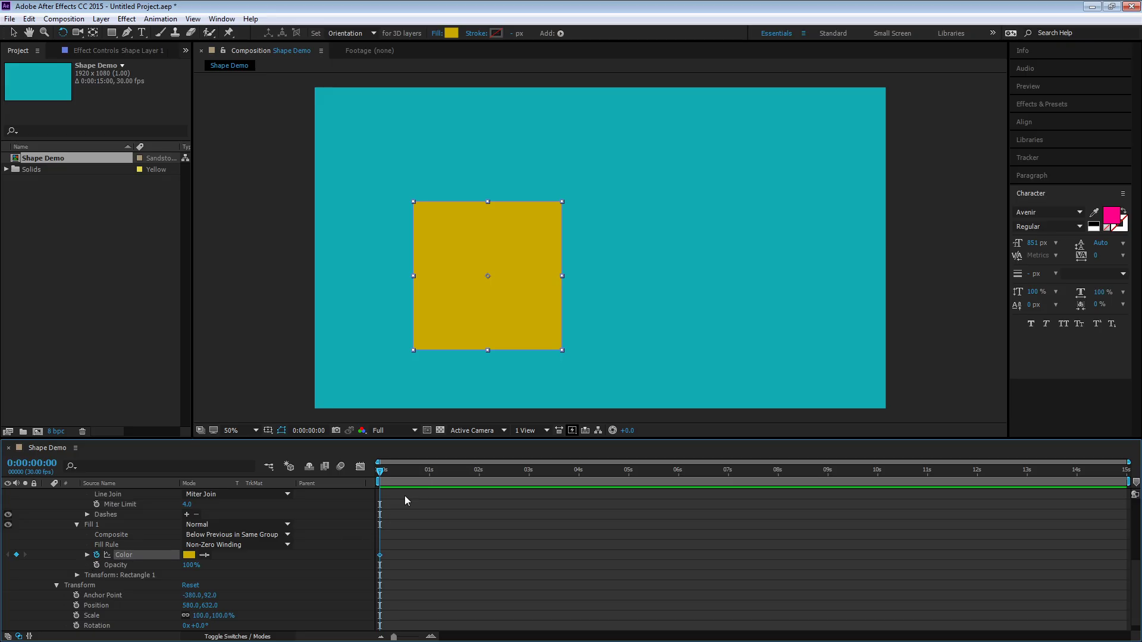
pyautogui.click(426, 473)
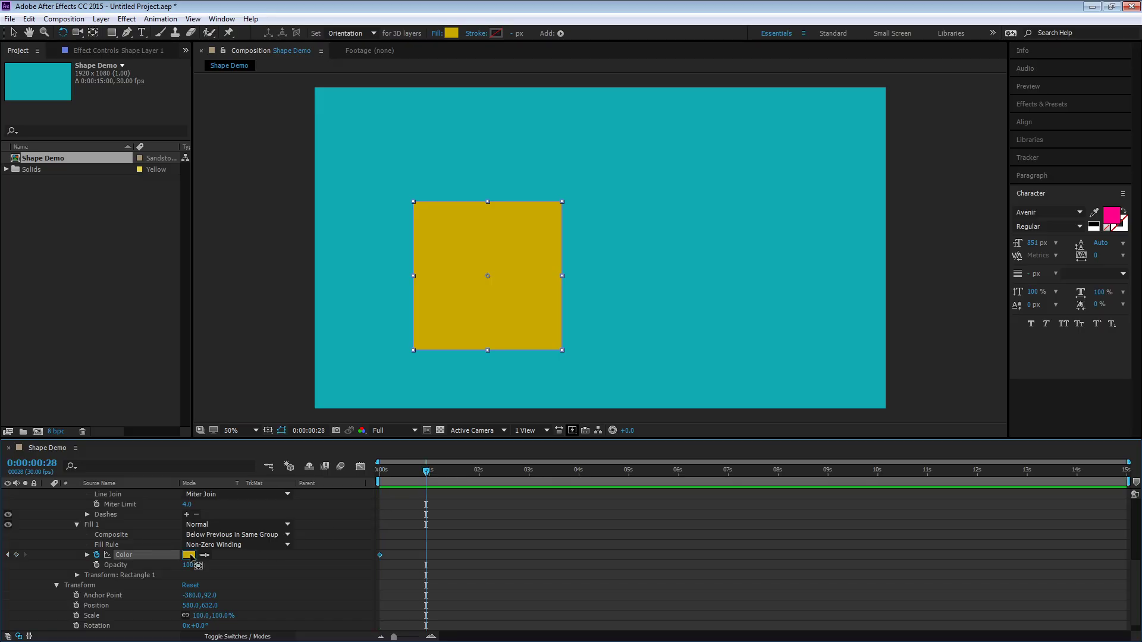
pyautogui.click(188, 556)
pyautogui.moveTo(569, 326); pyautogui.dragTo(585, 349)
pyautogui.click(694, 252)
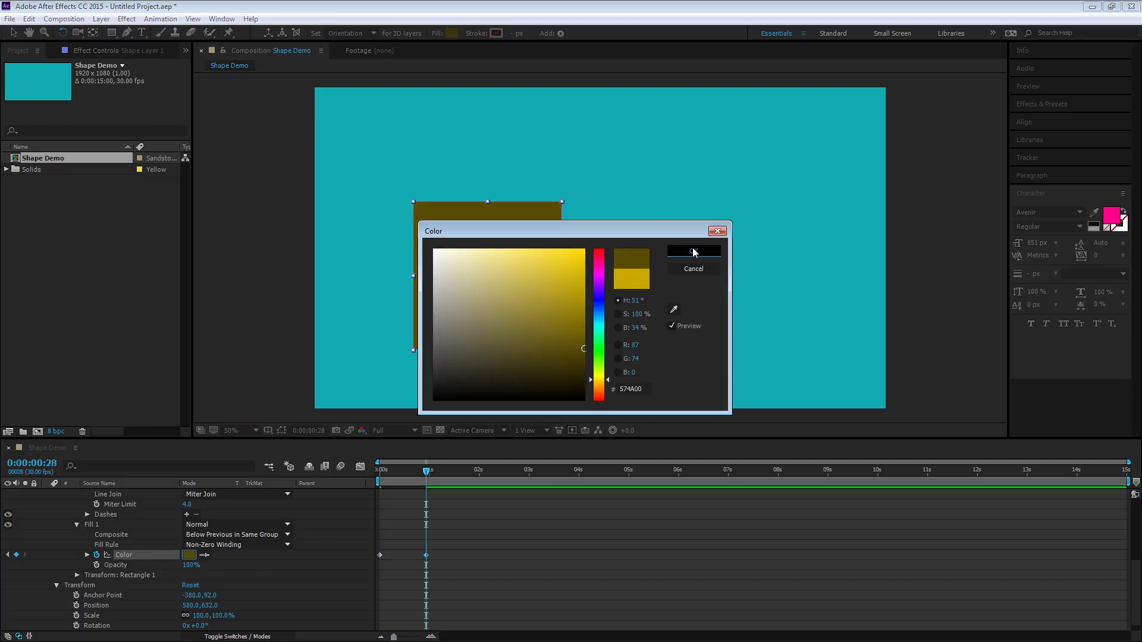
pyautogui.moveTo(424, 476); pyautogui.dragTo(312, 495)
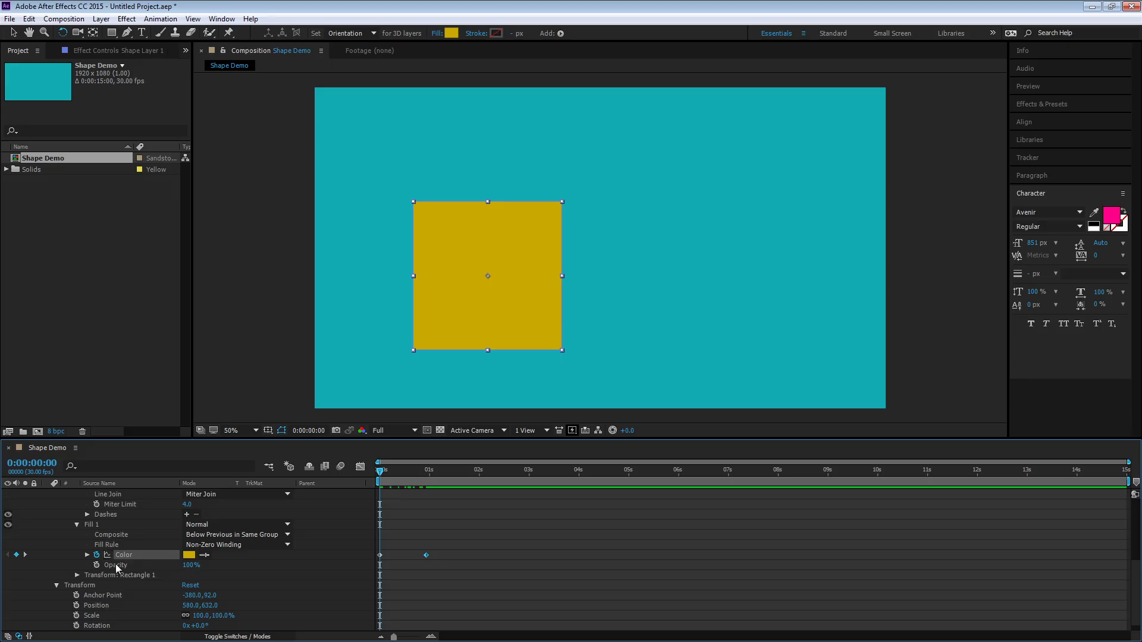
pyautogui.click(96, 555)
# Expand Transform: Rectangle 1 and try skewing and moving the rectangle group, undoing both changes
pyautogui.click(76, 575)
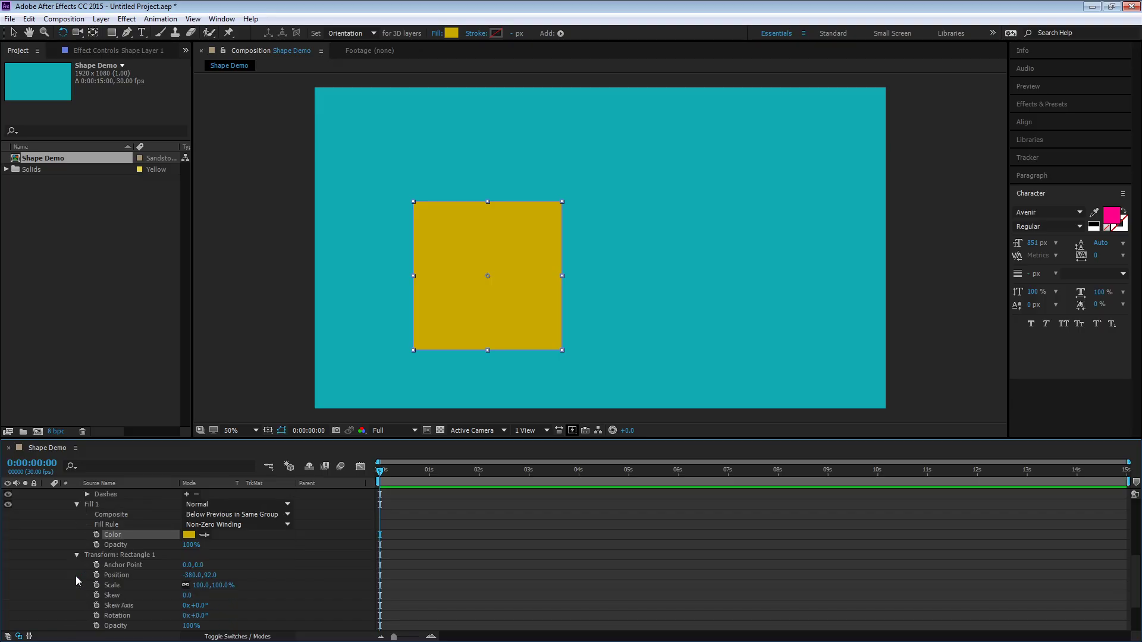
pyautogui.scroll(-2, 150, 587)
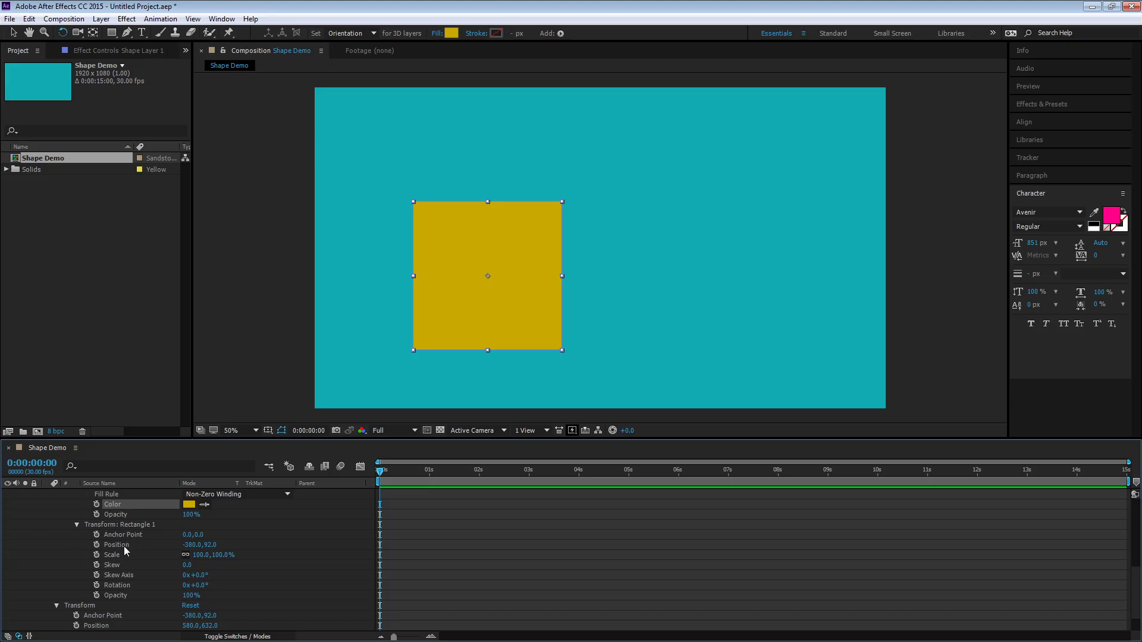
pyautogui.moveTo(184, 565); pyautogui.dragTo(217, 577)
pyautogui.hotkey('ctrl', 'z')
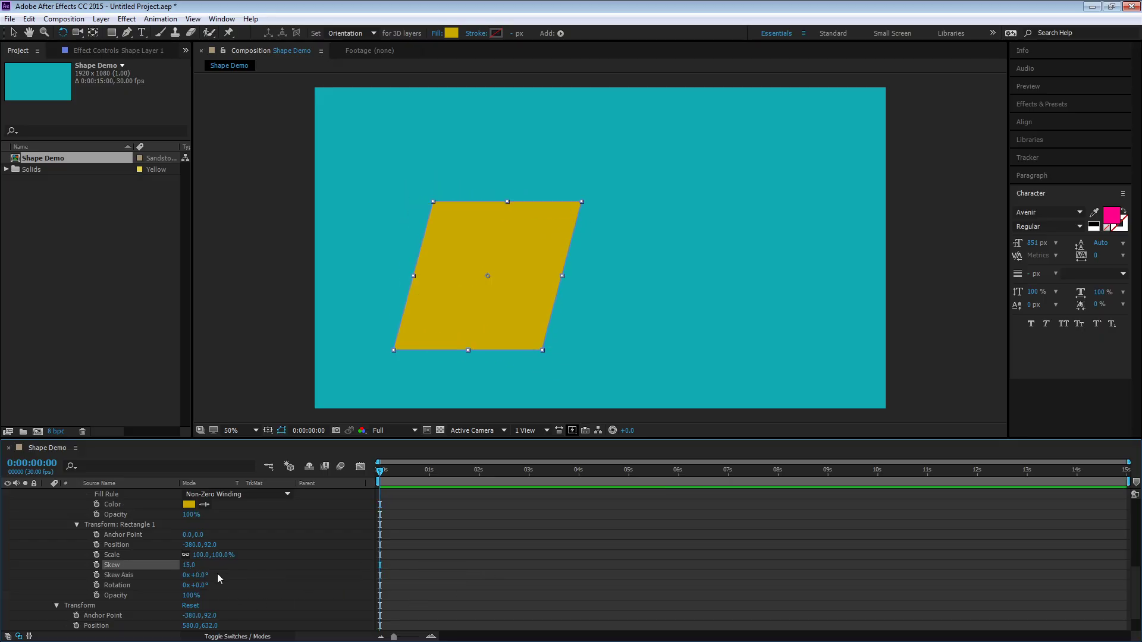
pyautogui.hotkey('ctrl', 'z')
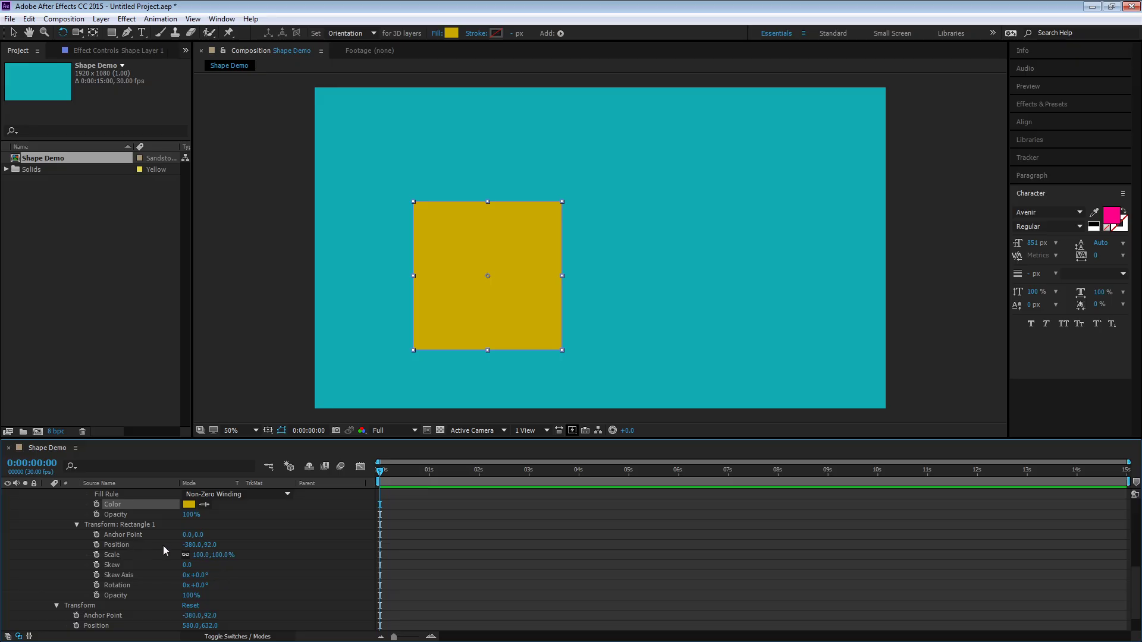
pyautogui.moveTo(190, 547); pyautogui.dragTo(167, 558)
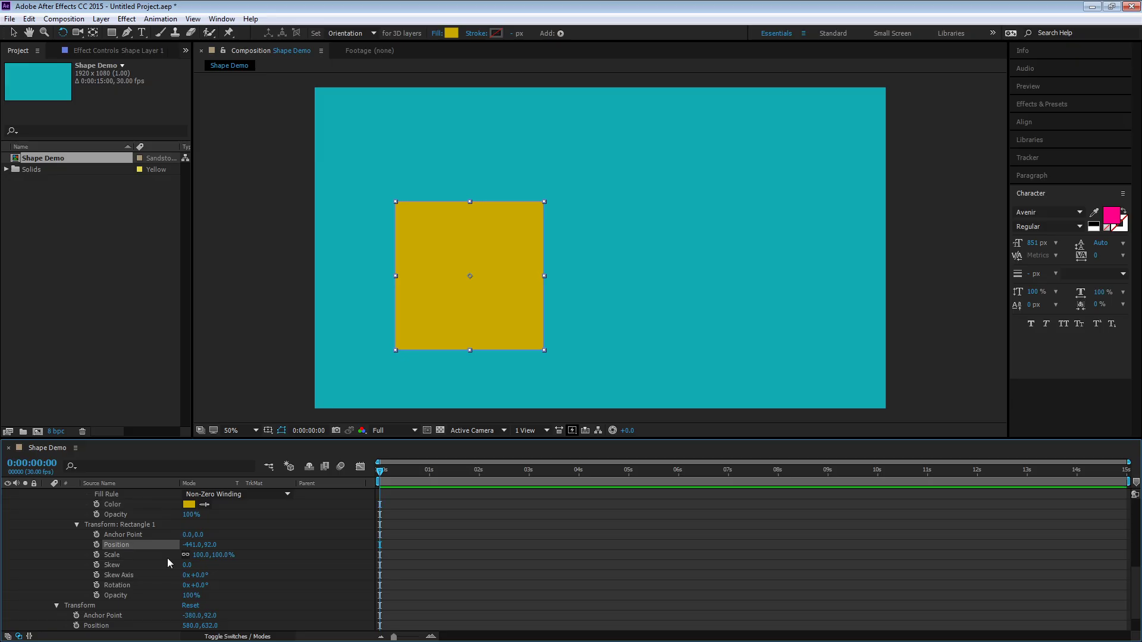
pyautogui.hotkey('ctrl', 'z')
pyautogui.scroll(4, 171, 574)
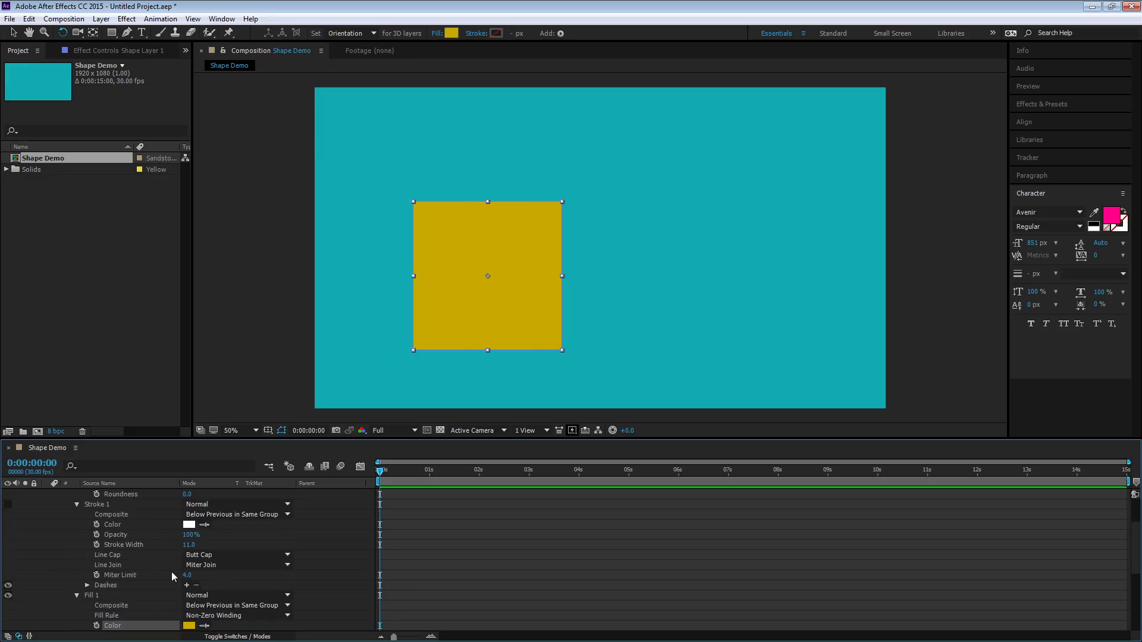
pyautogui.scroll(1, 151, 574)
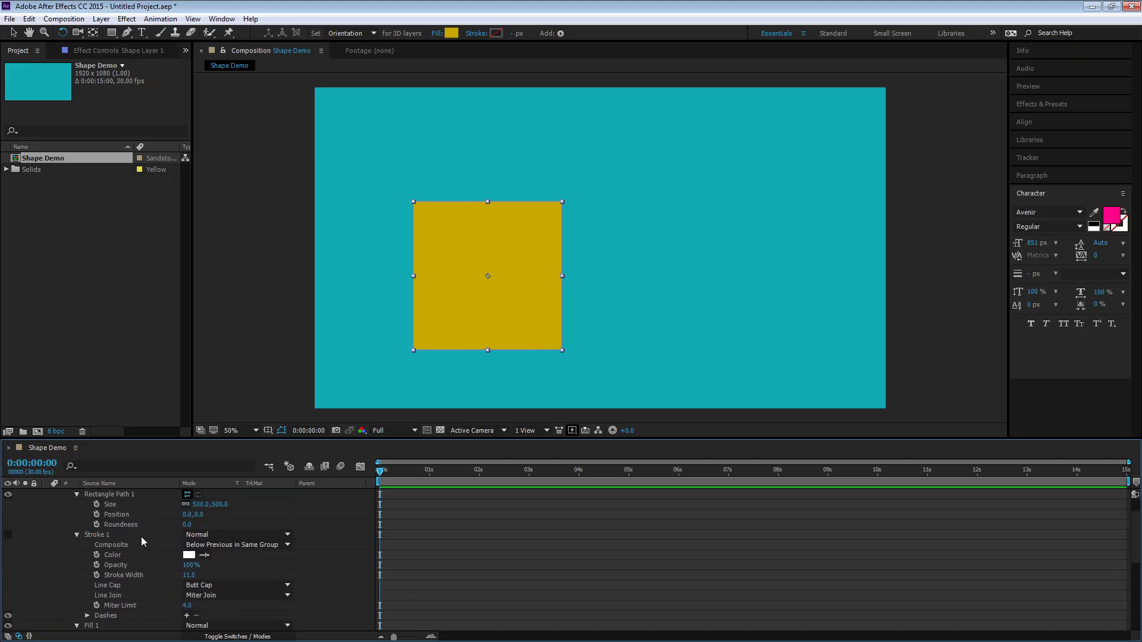
pyautogui.scroll(-4, 152, 562)
pyautogui.scroll(-1, 155, 568)
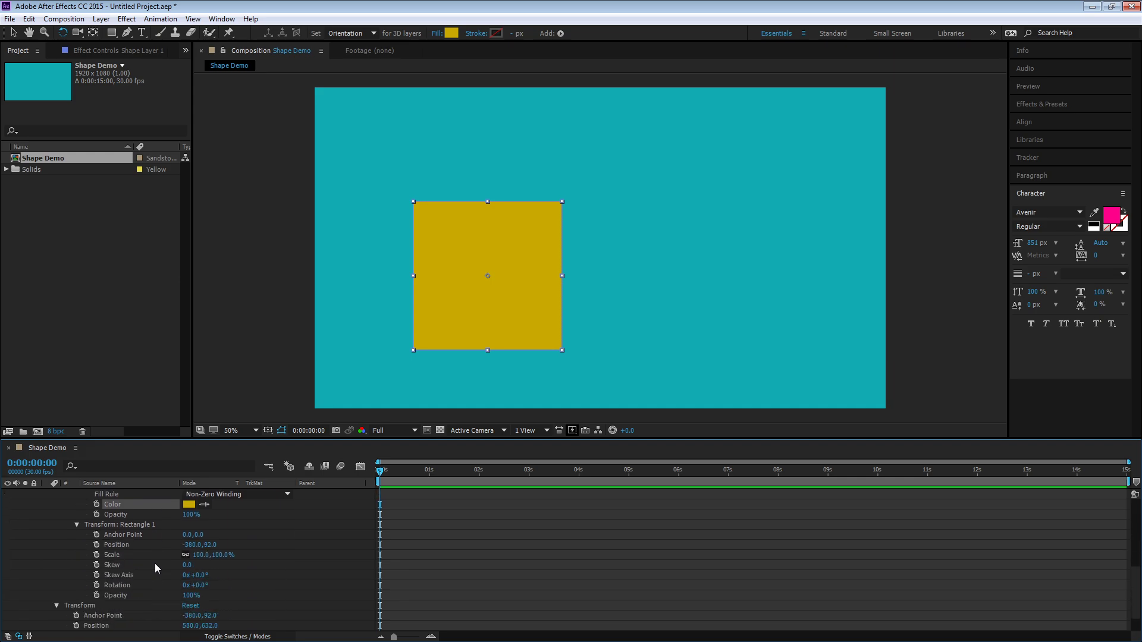
# Try dragging a Rectangle 1 transform value, undo it, and collapse the Rectangle 1 group while deselecting the layer
pyautogui.moveTo(198, 587)
pyautogui.mouseDown()
pyautogui.moveTo(244, 591)
pyautogui.moveTo(161, 597)
pyautogui.moveTo(178, 597)
pyautogui.mouseUp()
pyautogui.hotkey('ctrl', 'z')
pyautogui.scroll(5, 116, 581)
pyautogui.scroll(1, 116, 580)
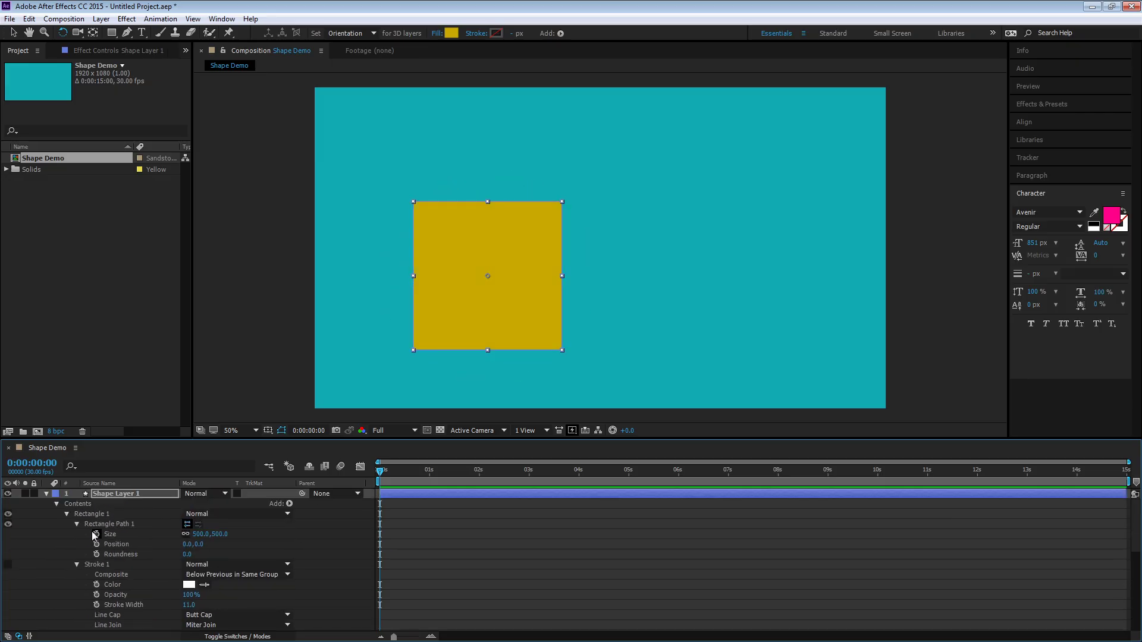
pyautogui.click(66, 515)
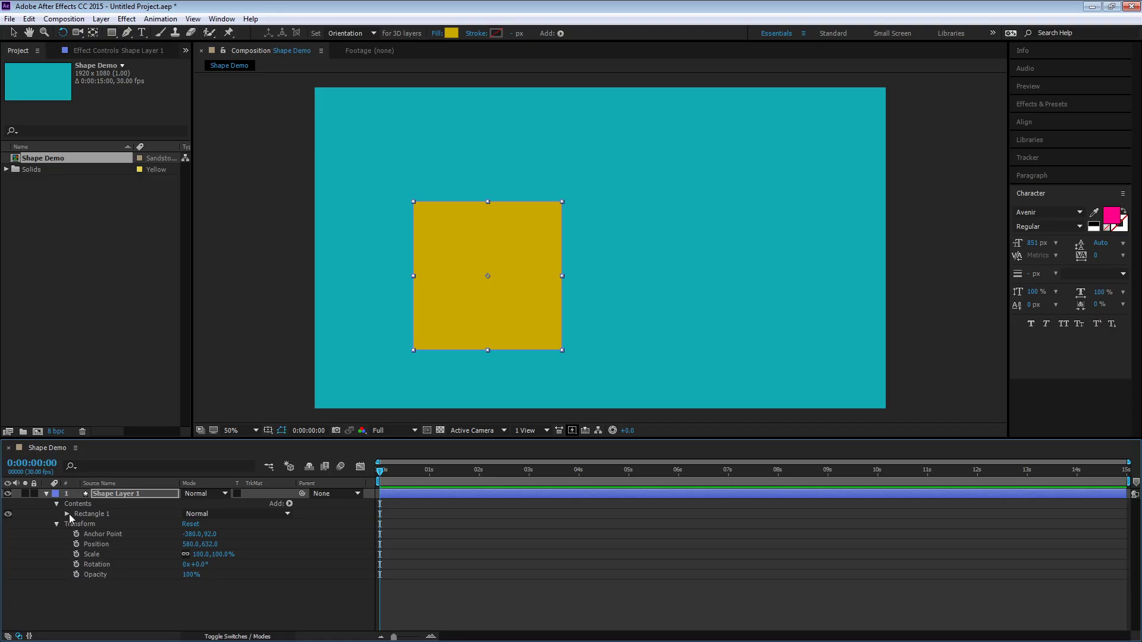
pyautogui.click(133, 496)
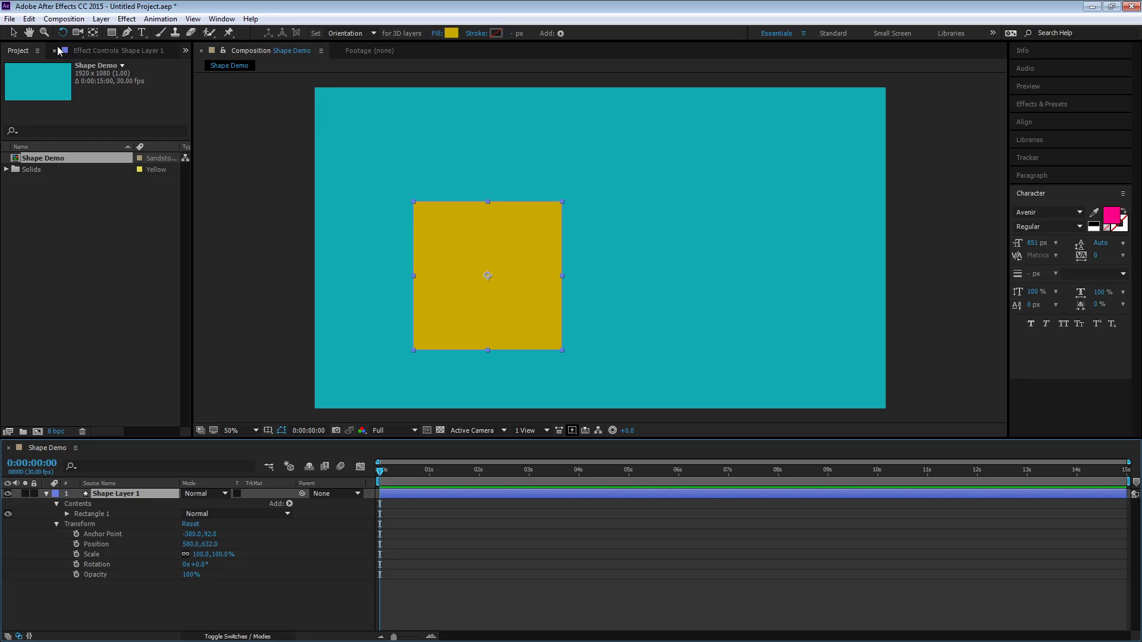
pyautogui.click(103, 591)
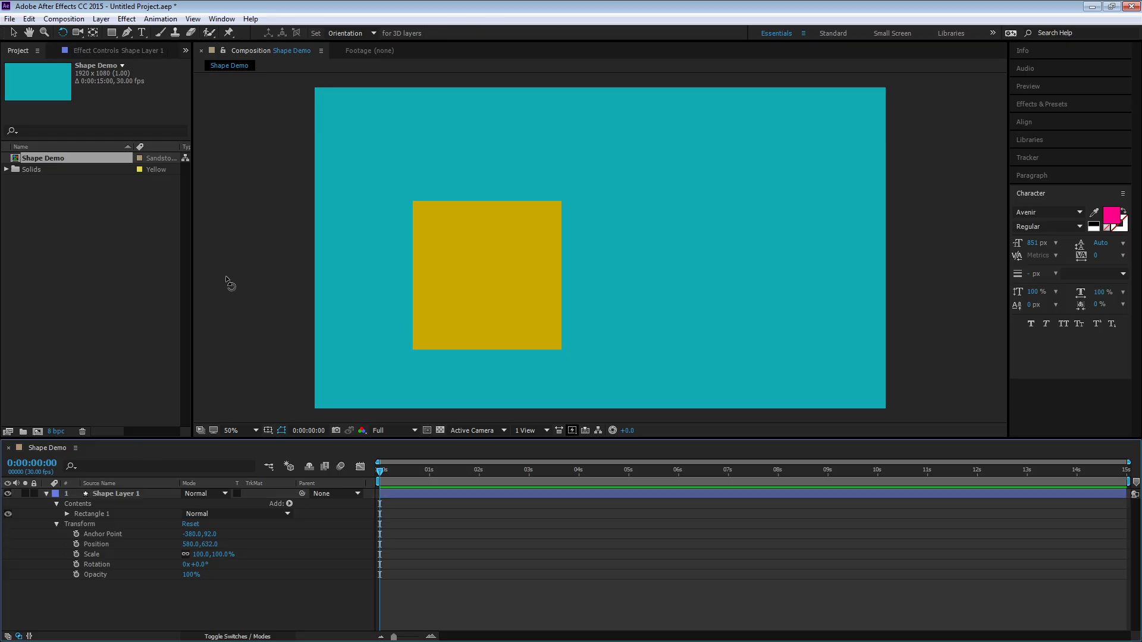
# Expand Rectangle 1 and collapse its Rectangle Path 1, Stroke 1, Fill 1 and Transform sub-groups
pyautogui.keyDown('ctrl'); pyautogui.click(67, 514); pyautogui.keyUp('ctrl')
pyautogui.scroll(-1, 80, 519)
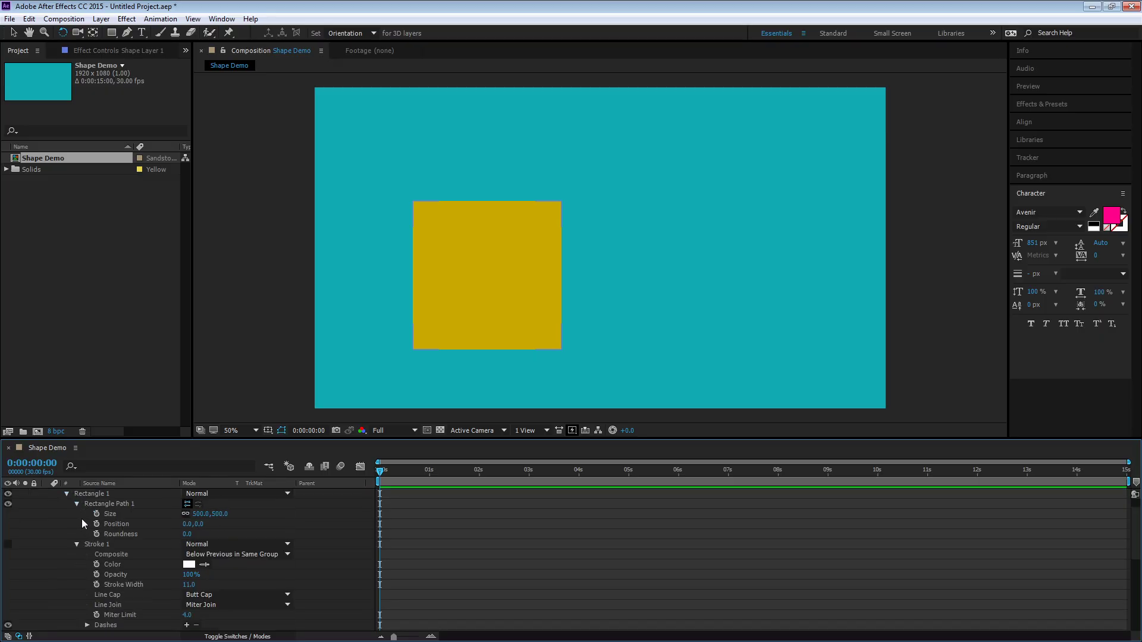
pyautogui.click(77, 504)
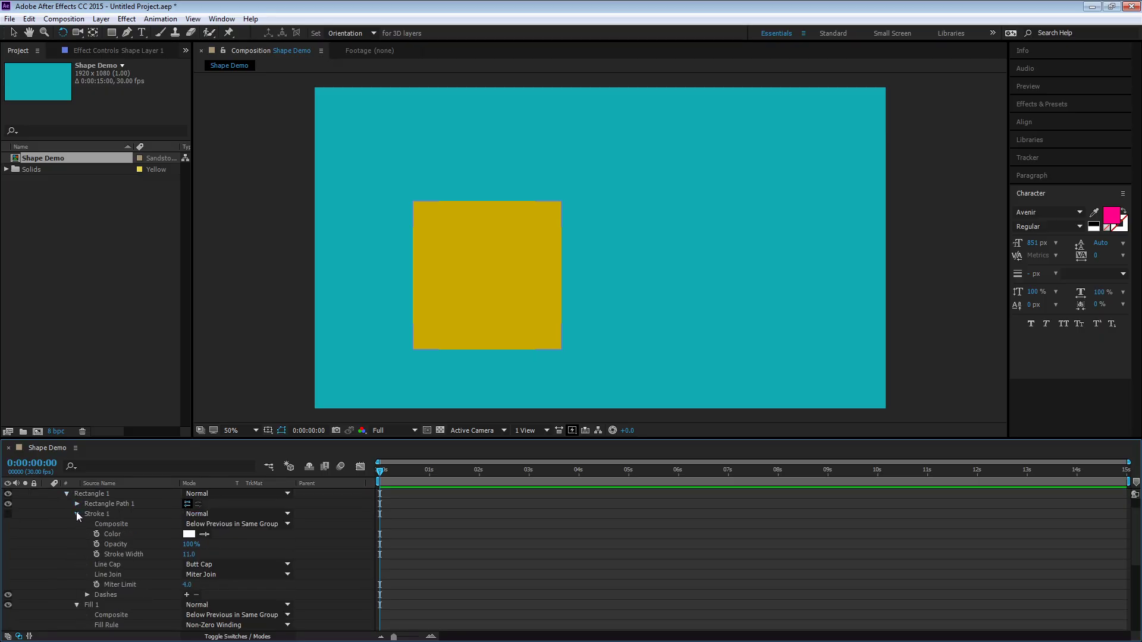
pyautogui.click(77, 514)
pyautogui.click(77, 524)
pyautogui.click(77, 534)
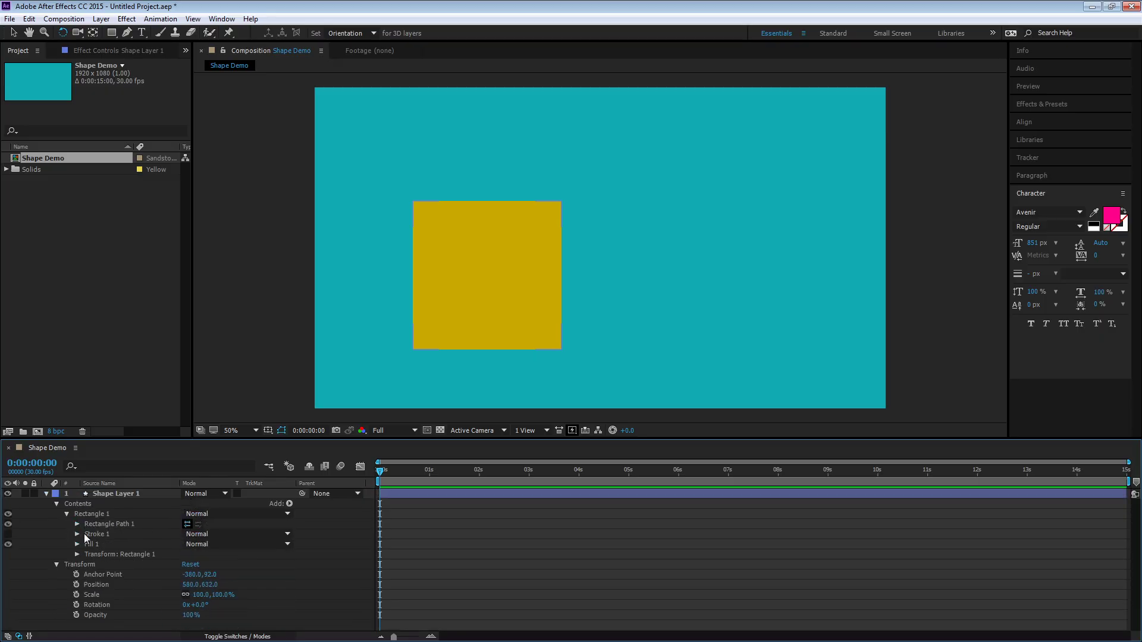
# Draw a rounded rectangle right of the square in a new shape layer and set its Roundness to 121
pyautogui.moveTo(114, 37); pyautogui.dragTo(126, 44)
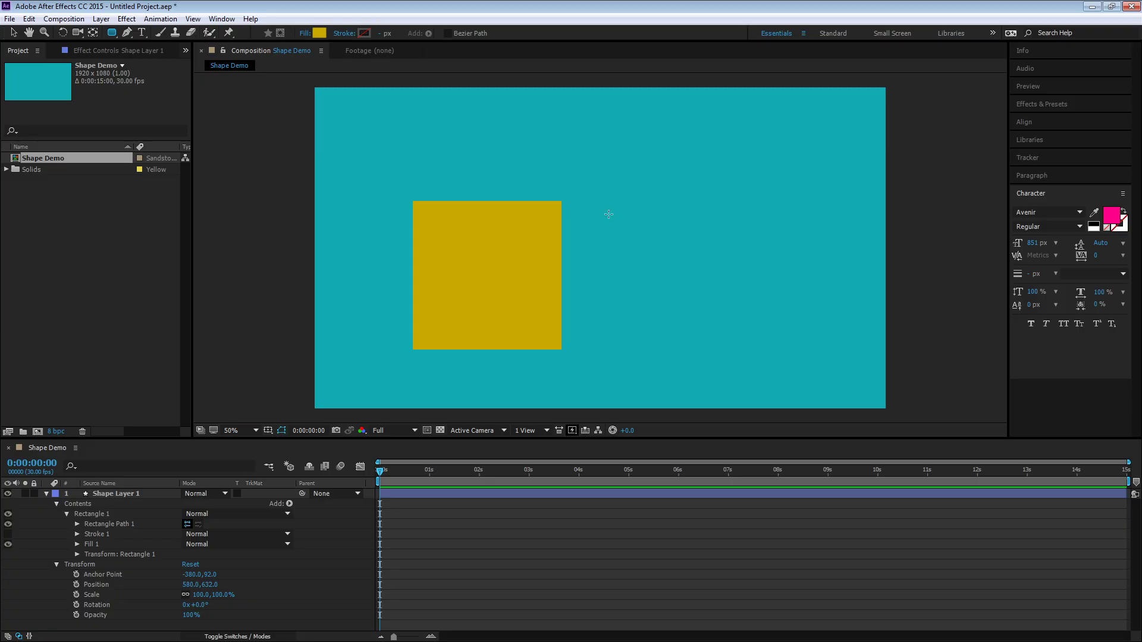
pyautogui.moveTo(608, 214); pyautogui.dragTo(783, 348)
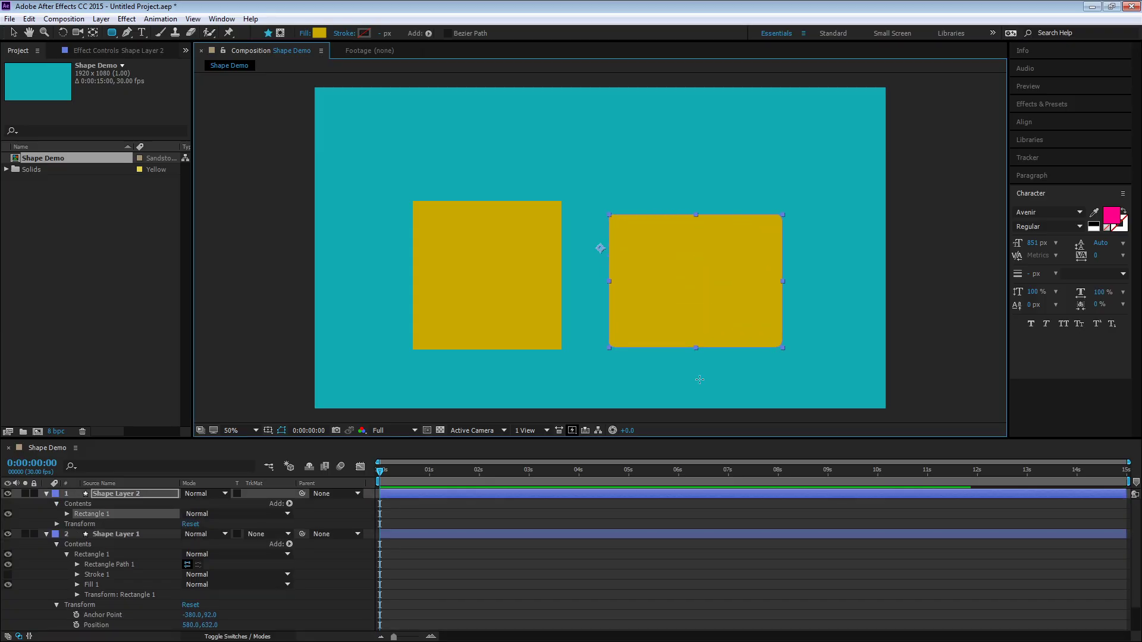
pyautogui.click(66, 513)
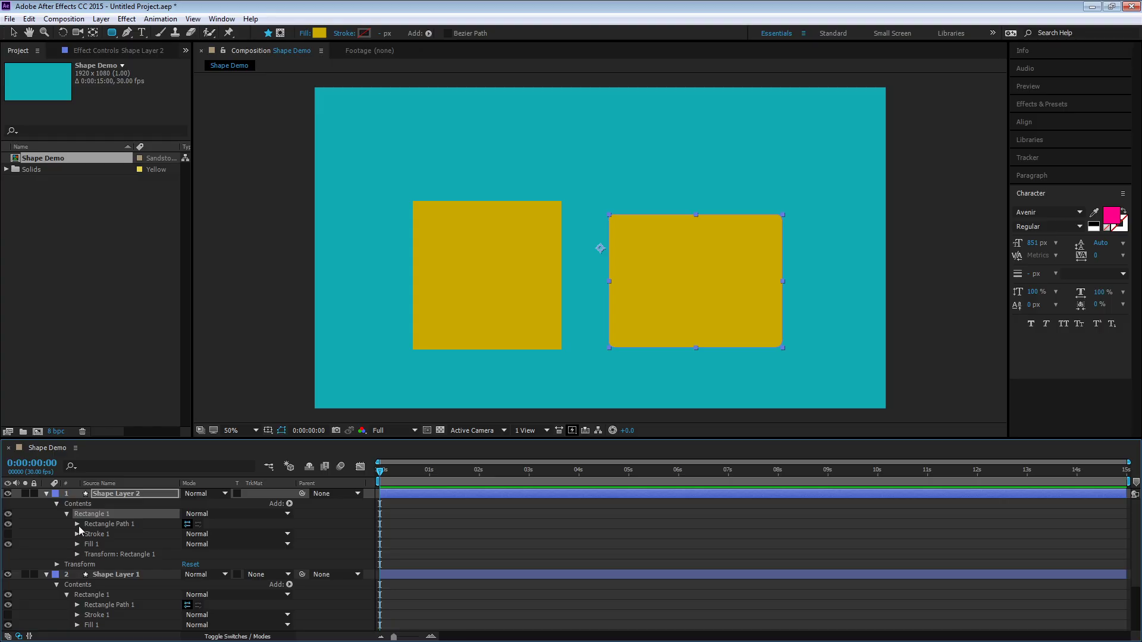
pyautogui.click(77, 524)
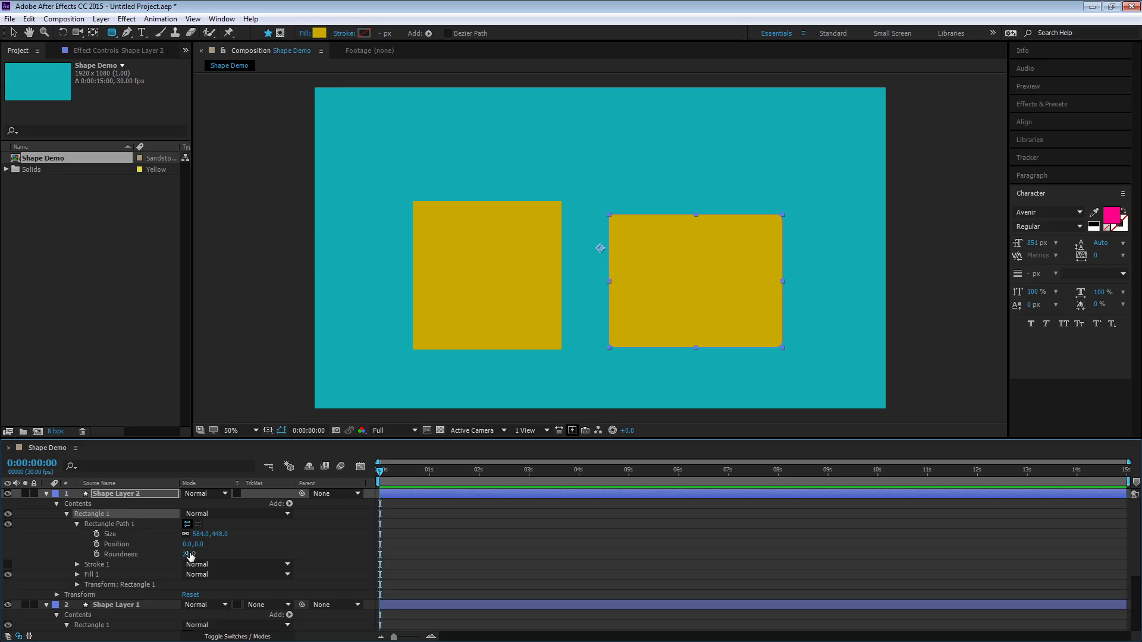
pyautogui.moveTo(188, 554); pyautogui.dragTo(245, 554)
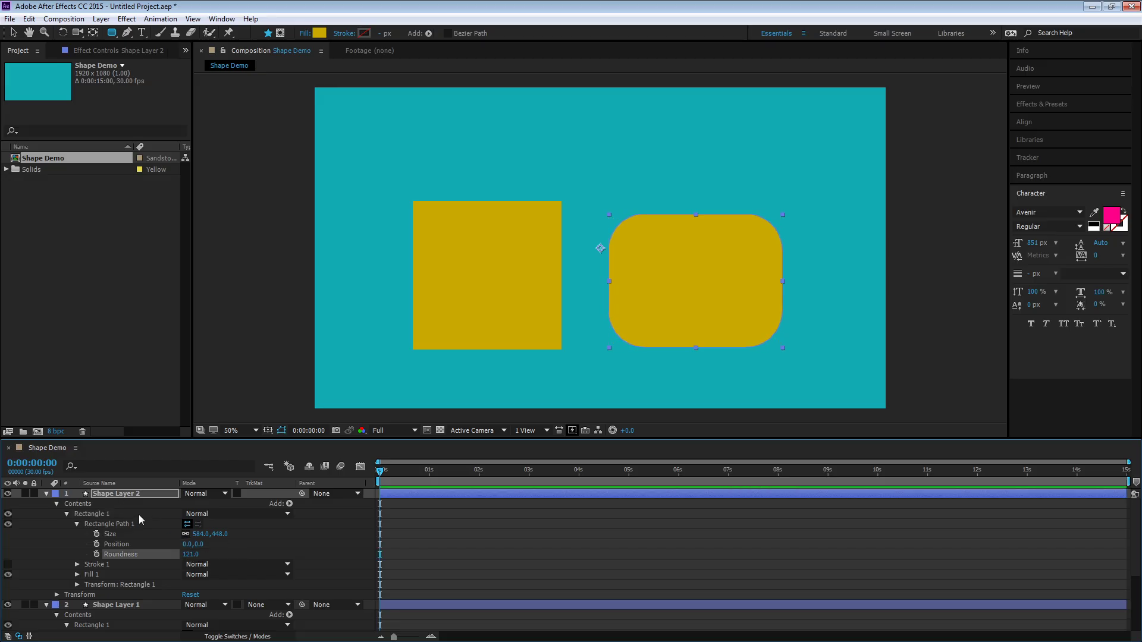
# Delete the rounded rectangle group and then its empty Shape Layer 2
pyautogui.click(95, 515)
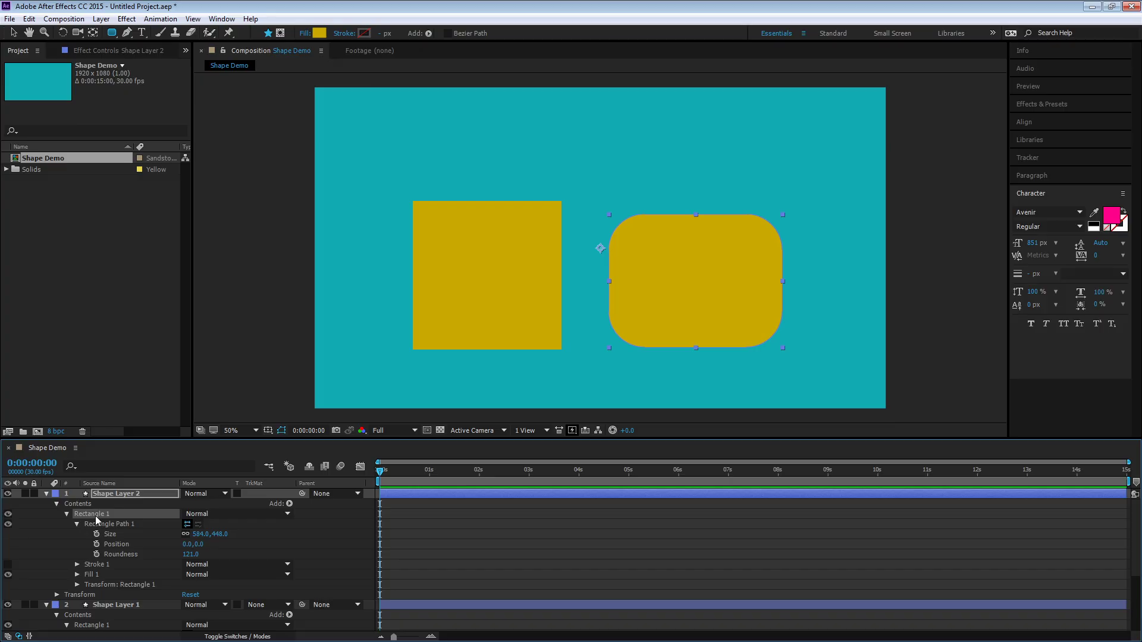
pyautogui.press('Delete')
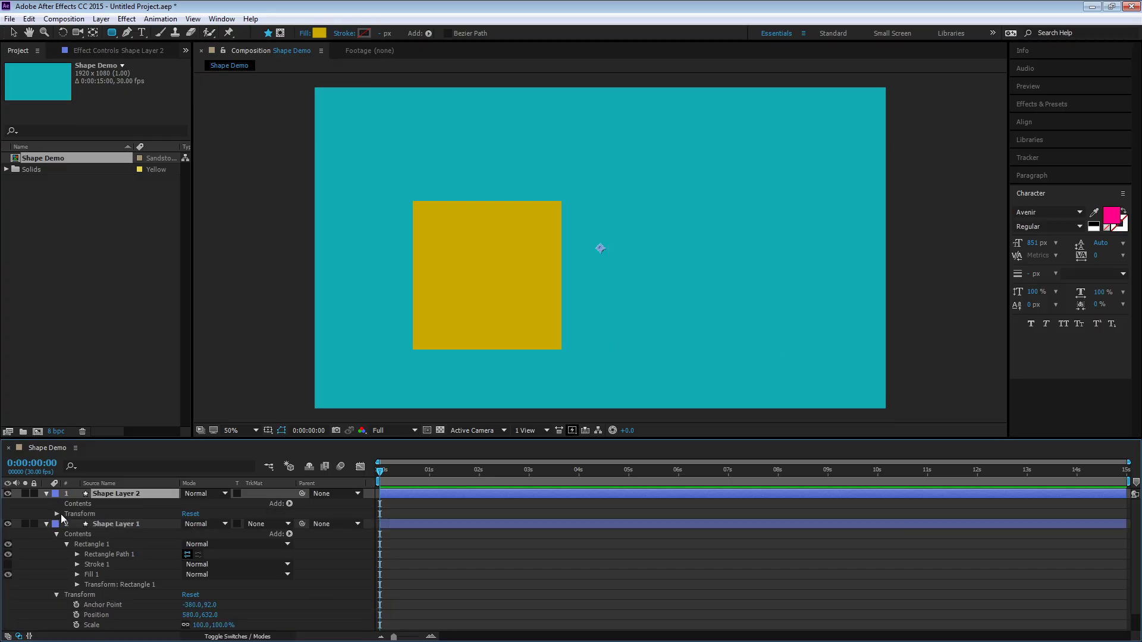
pyautogui.click(77, 504)
pyautogui.click(122, 494)
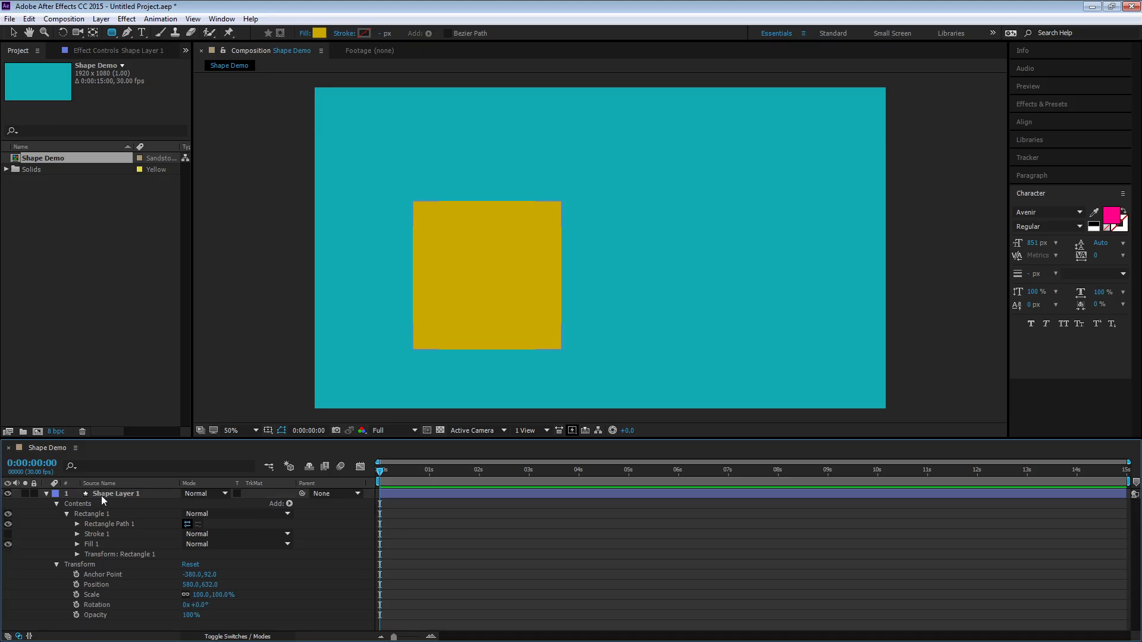
pyautogui.press('Delete')
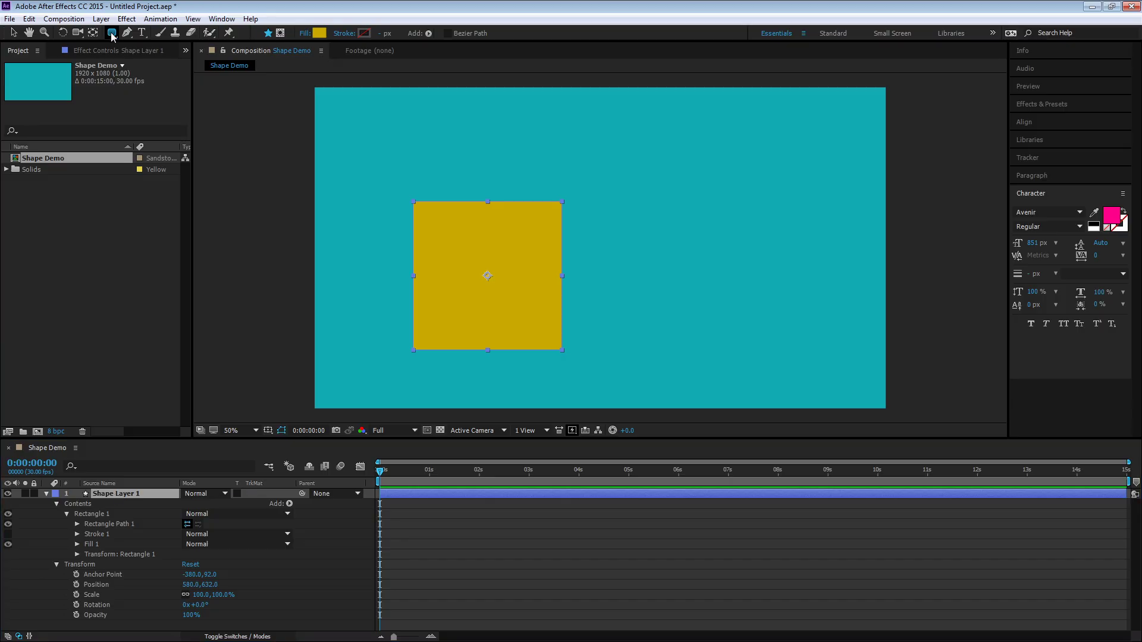
# Draw an ellipse inside Shape Layer 1 to the right of the square and toggle the layer's visibility off and on
pyautogui.moveTo(112, 33); pyautogui.dragTo(143, 61)
pyautogui.moveTo(631, 240); pyautogui.dragTo(731, 327)
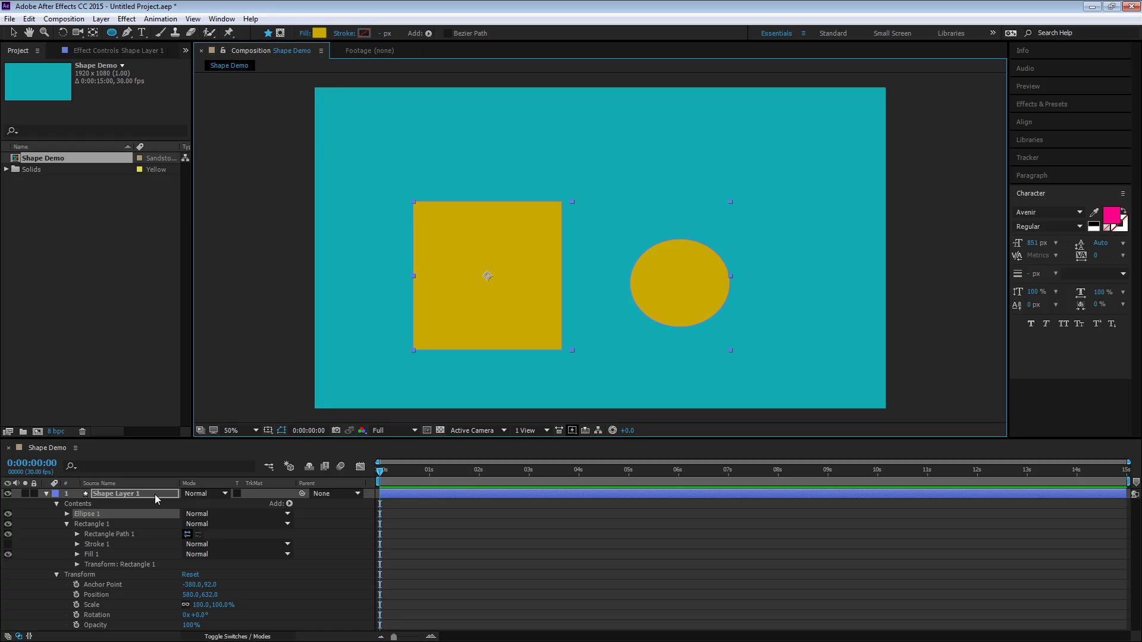
pyautogui.click(8, 493)
pyautogui.click(8, 495)
pyautogui.click(8, 494)
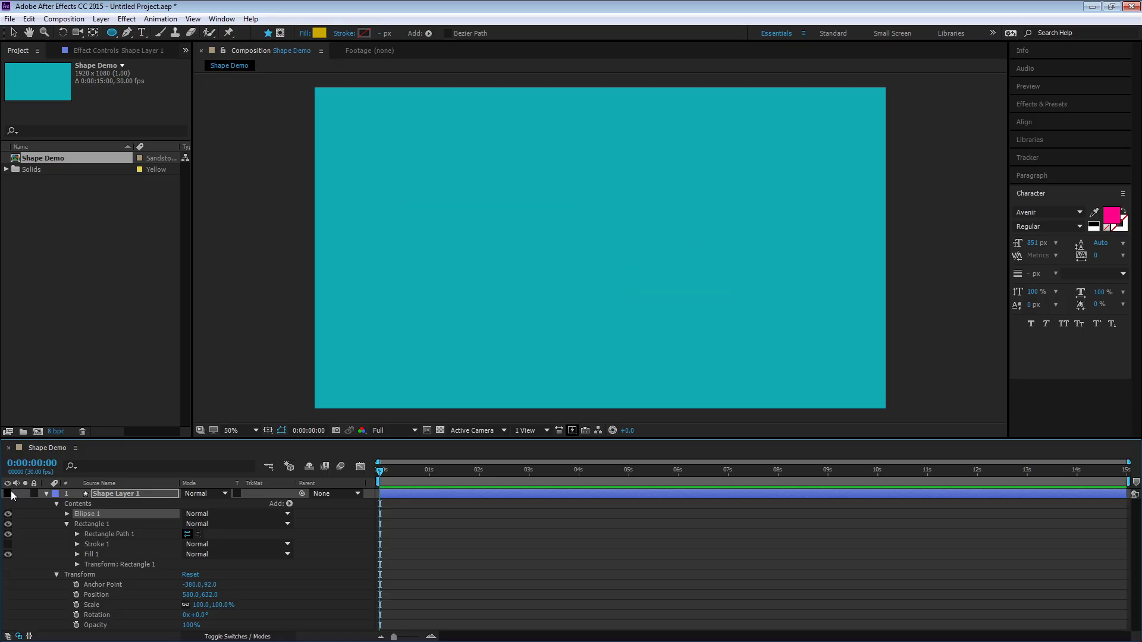
pyautogui.click(8, 494)
# Undo the last two changes and delete the Ellipse 1 group from Shape Layer 1
pyautogui.hotkey('ctrl', 'z')
pyautogui.hotkey('ctrl', 'z')
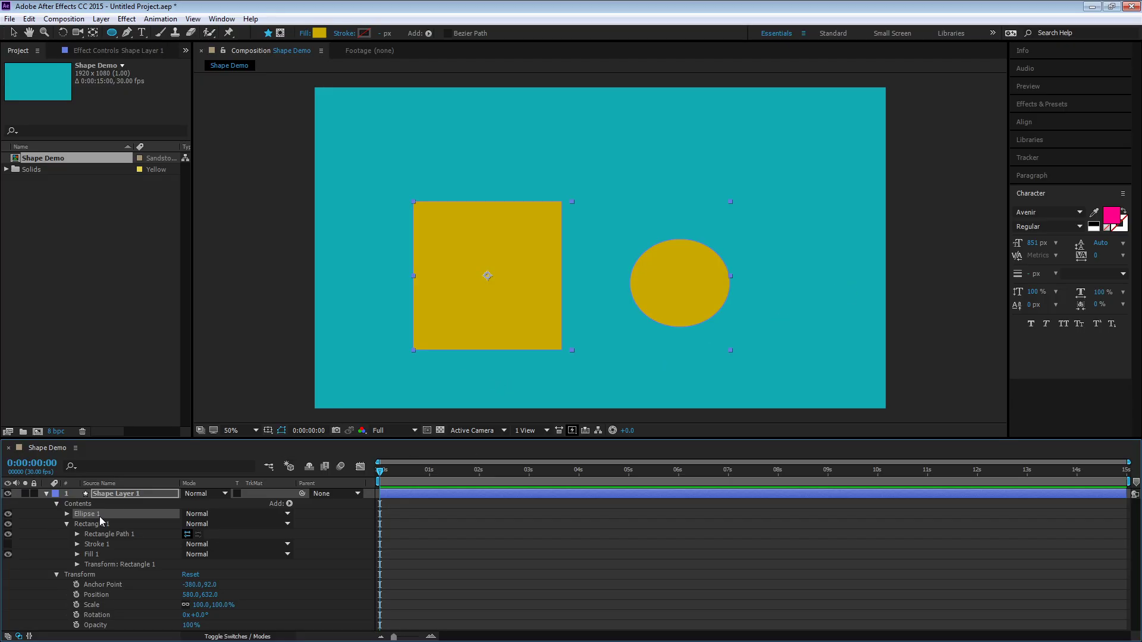
pyautogui.press('Delete')
pyautogui.click(456, 541)
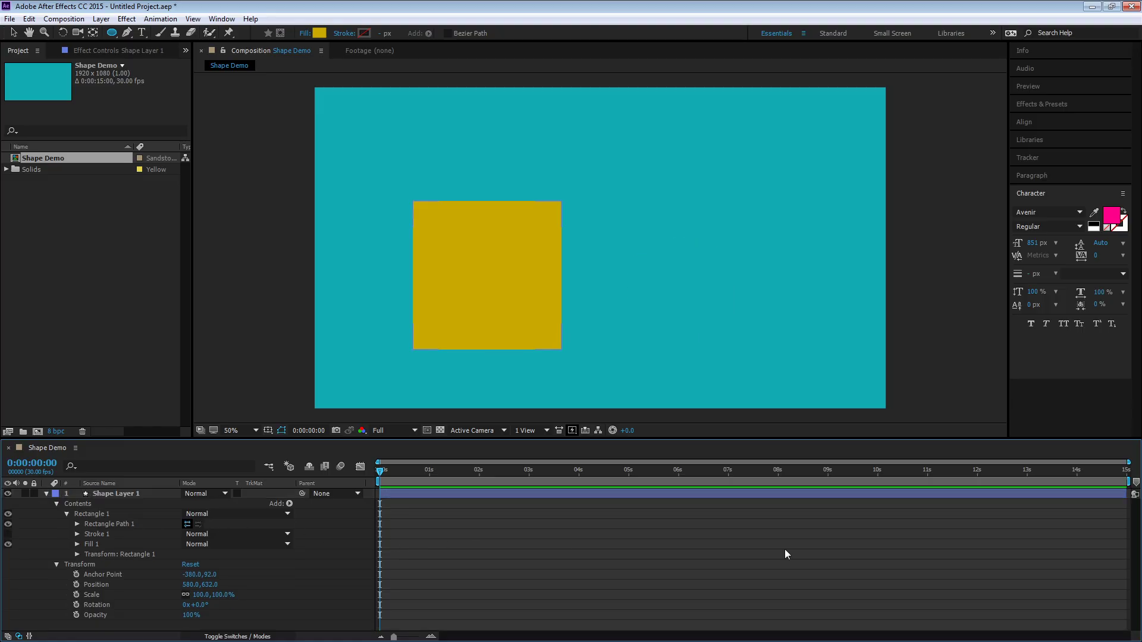
# Draw an ellipse in a separate new shape layer beside the square, then delete that layer
pyautogui.click(115, 496)
pyautogui.click(604, 578)
pyautogui.moveTo(630, 209); pyautogui.dragTo(711, 306)
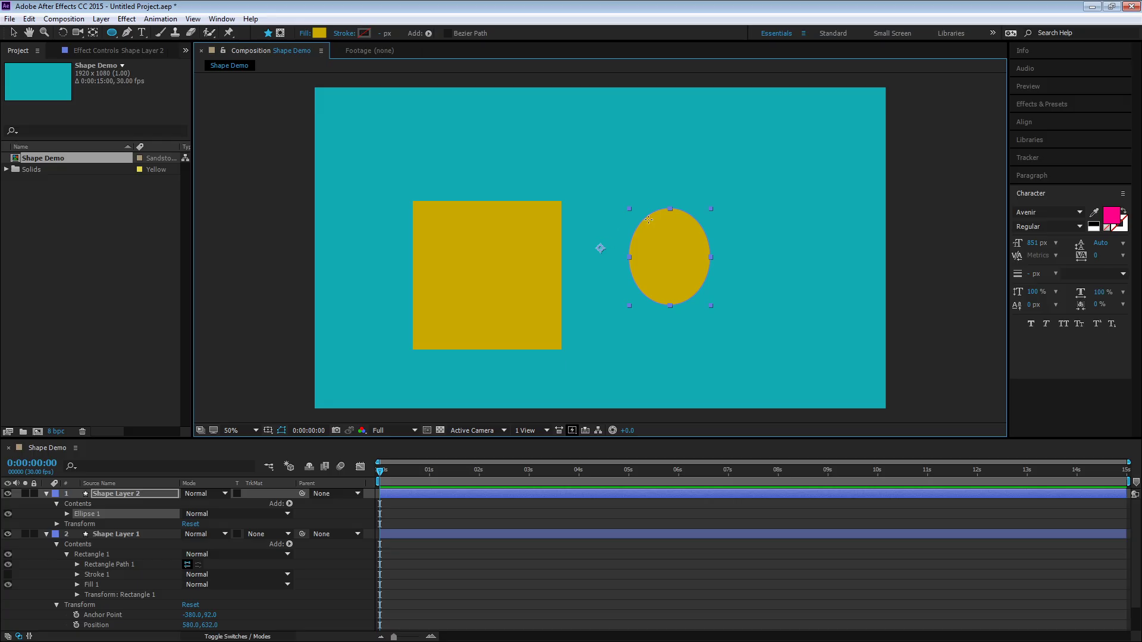
pyautogui.press('Delete')
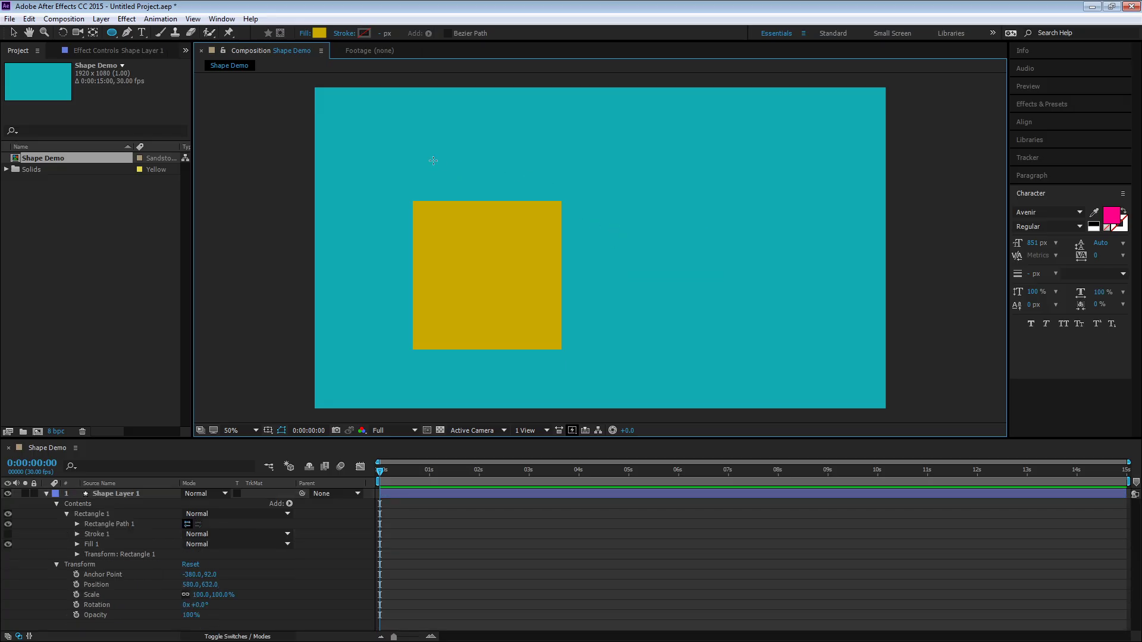
# Draw ellipses in a new shape layer for a head above the square, two arms at its sides and two legs below
pyautogui.moveTo(455, 160); pyautogui.dragTo(536, 217)
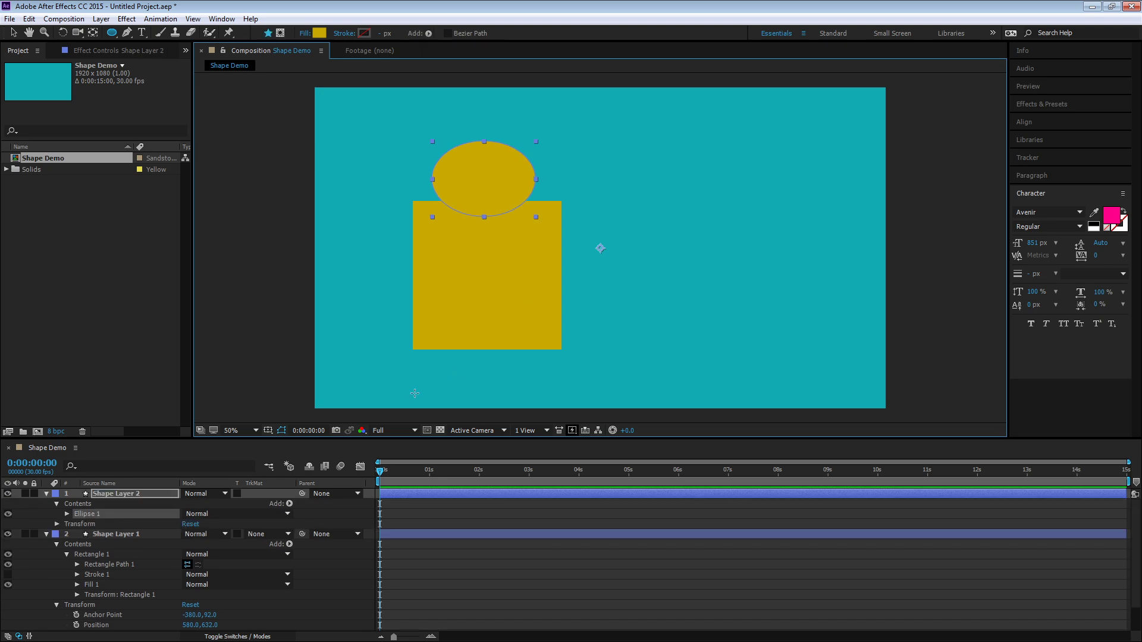
pyautogui.moveTo(399, 254); pyautogui.dragTo(419, 265)
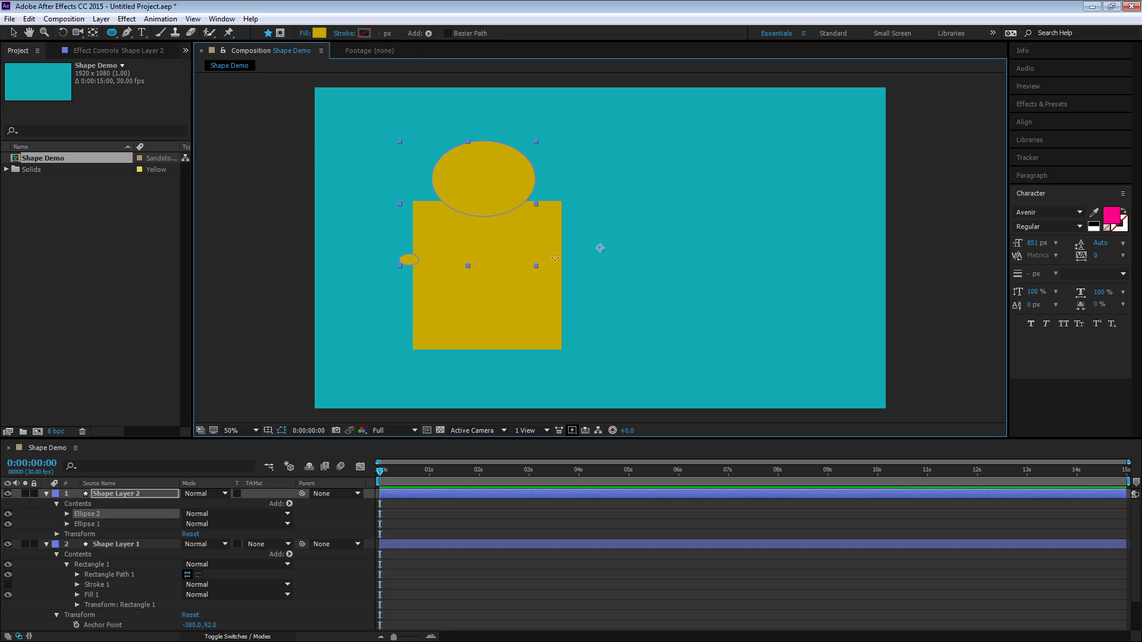
pyautogui.moveTo(555, 257); pyautogui.dragTo(571, 271)
pyautogui.click(459, 366)
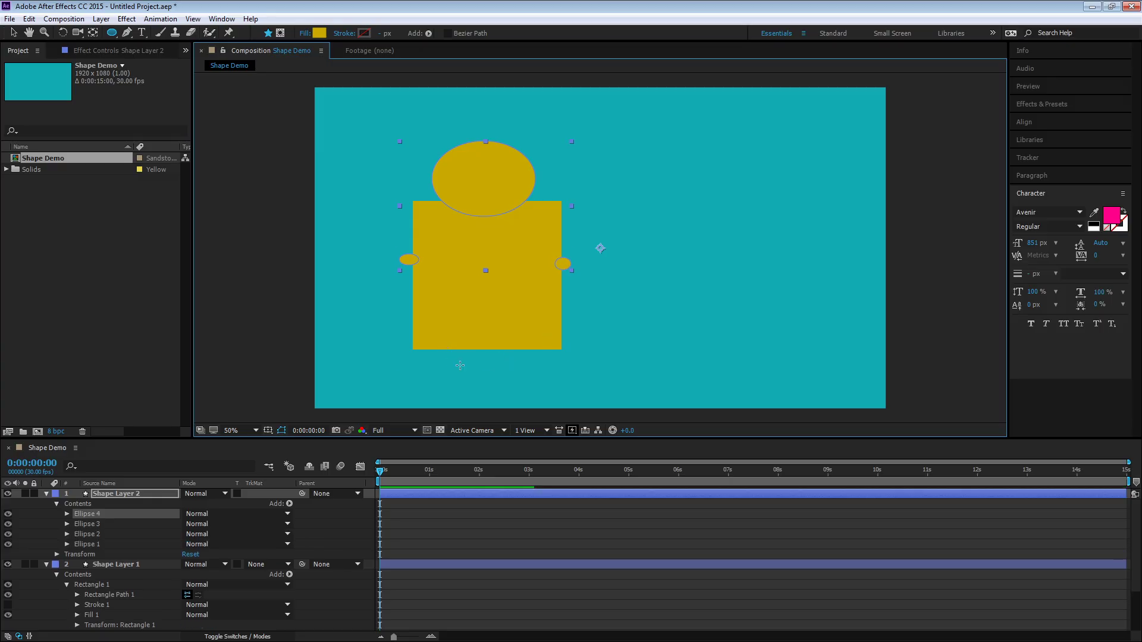
pyautogui.moveTo(460, 365); pyautogui.dragTo(448, 348)
pyautogui.moveTo(532, 342); pyautogui.dragTo(543, 362)
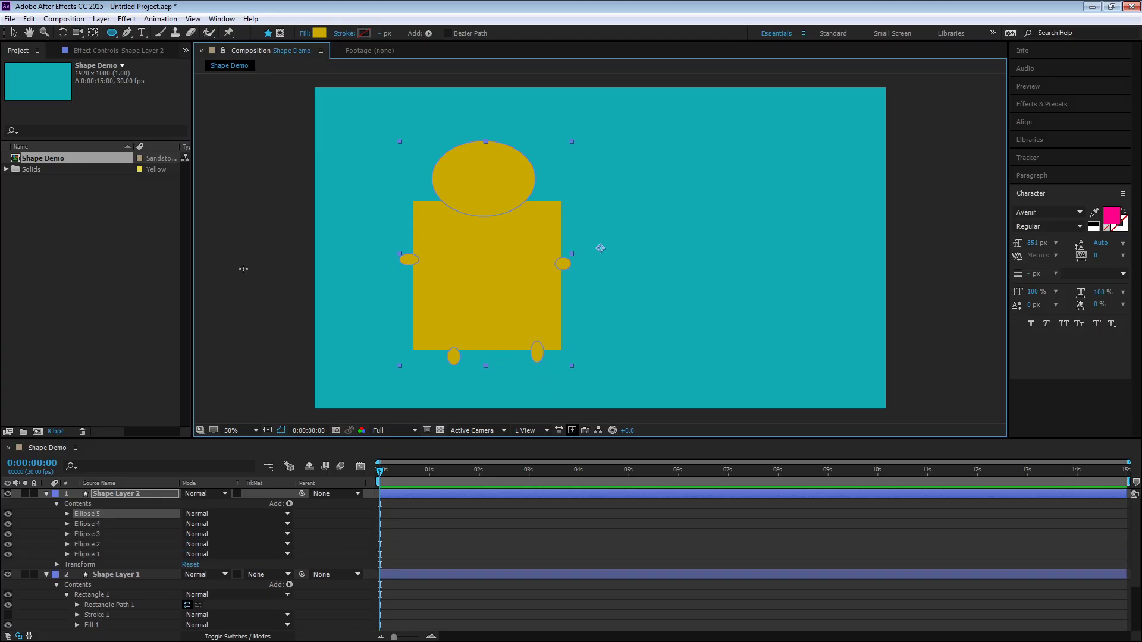
# Toggle the ellipse layer's visibility several times and undo the last two toggles
pyautogui.click(99, 495)
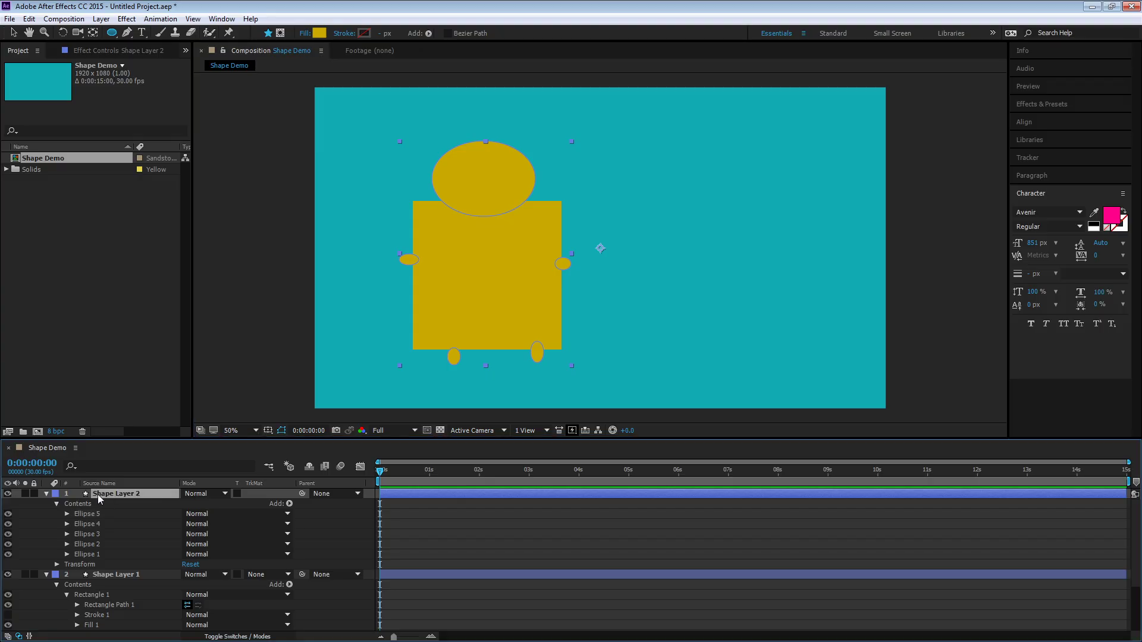
pyautogui.click(8, 494)
pyautogui.click(9, 494)
pyautogui.click(9, 494)
pyautogui.click(9, 494)
pyautogui.hotkey('ctrl', 'z')
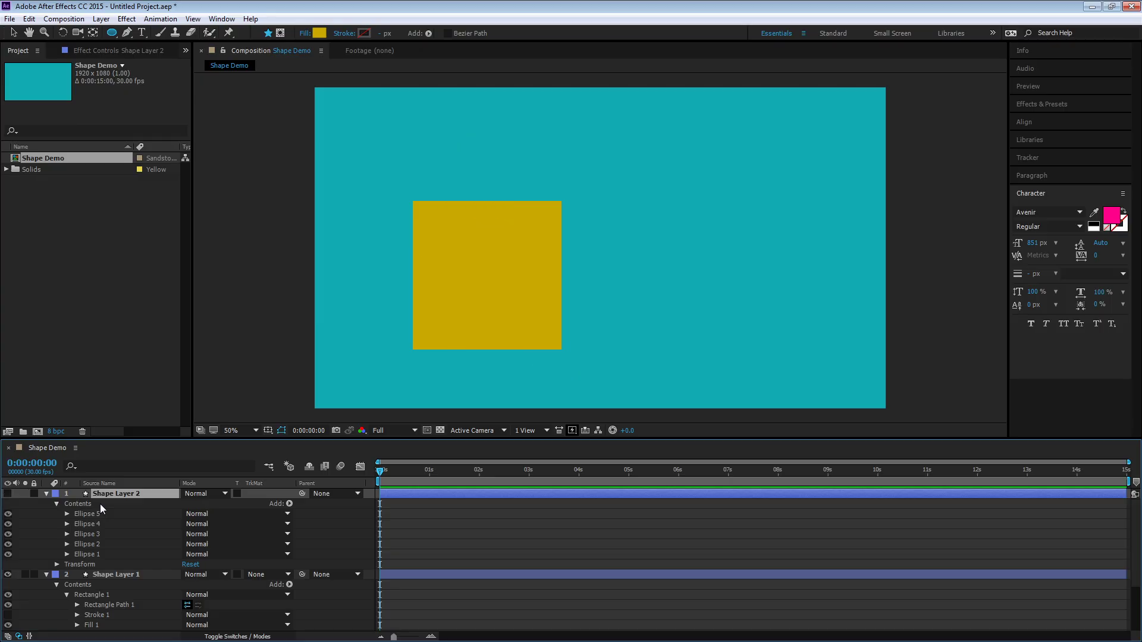
pyautogui.hotkey('ctrl', 'z')
# Select all five ellipse groups, then select Shape Layer 2 and delete it
pyautogui.click(97, 514)
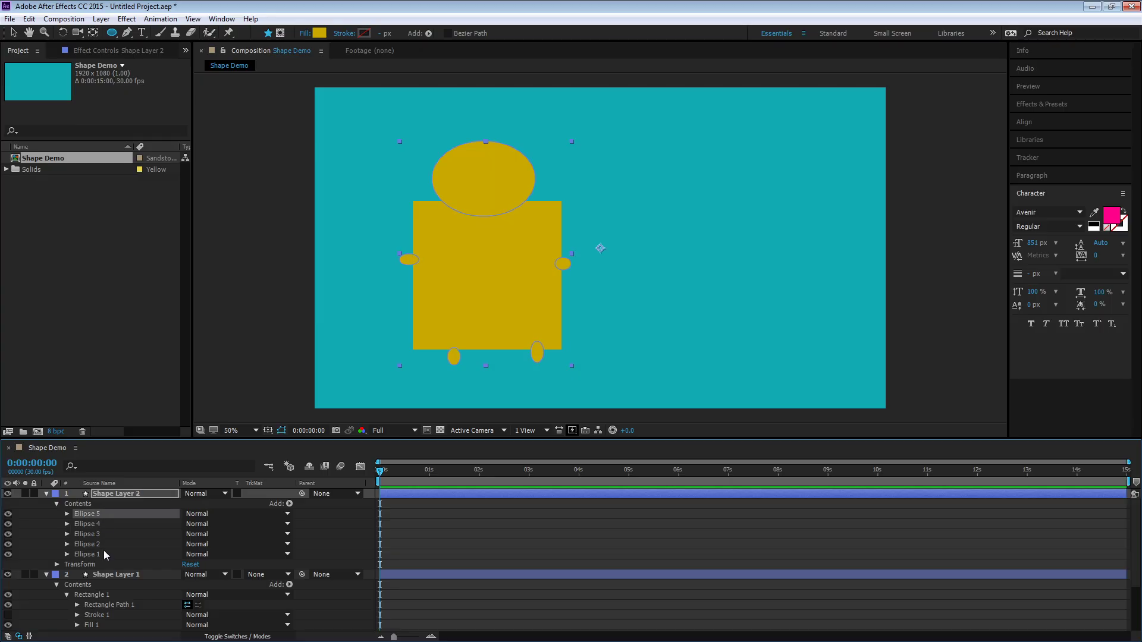
pyautogui.keyDown('shift'); pyautogui.click(104, 552); pyautogui.keyUp('shift')
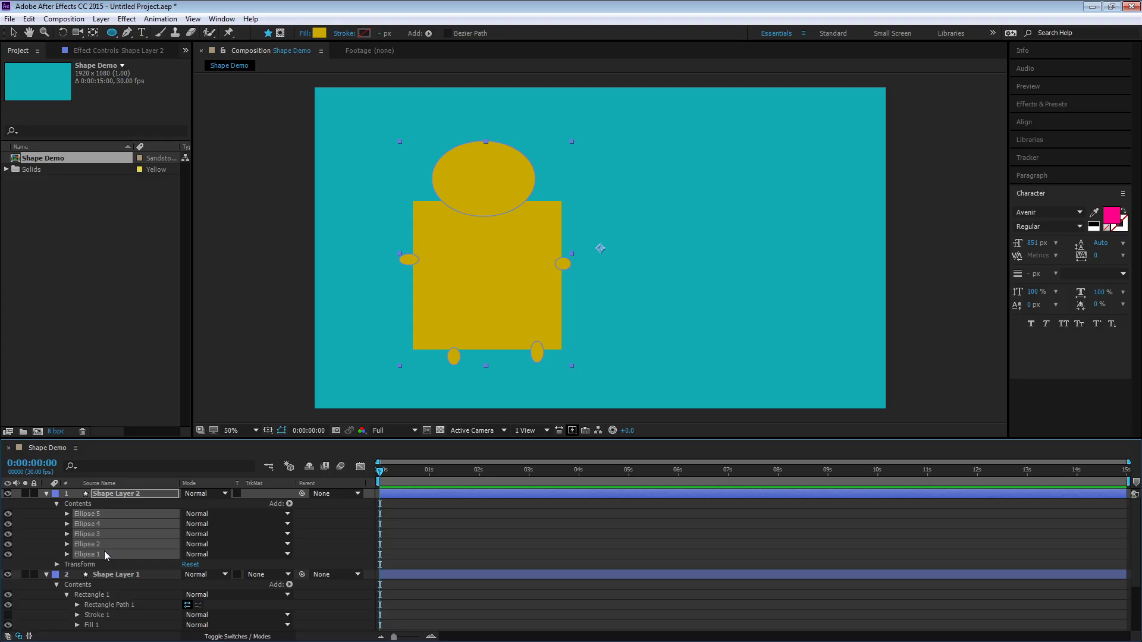
pyautogui.click(159, 494)
pyautogui.press('Delete')
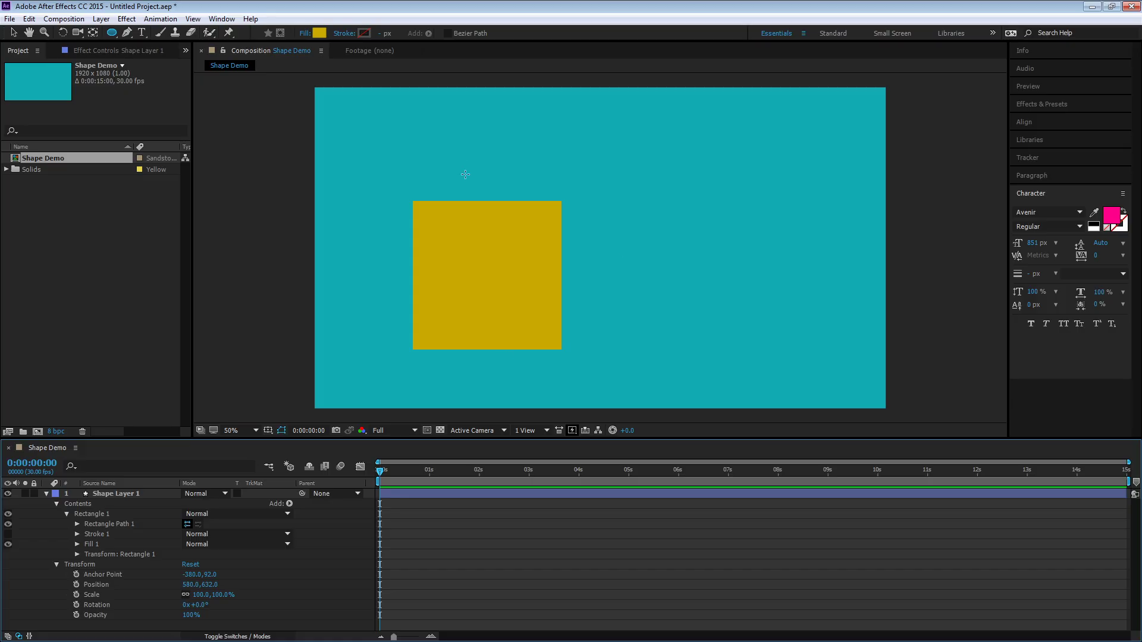
# Draw a circle centred just above the square's top edge in a new shape layer, then select both shape layers
pyautogui.moveTo(451, 130); pyautogui.dragTo(541, 227)
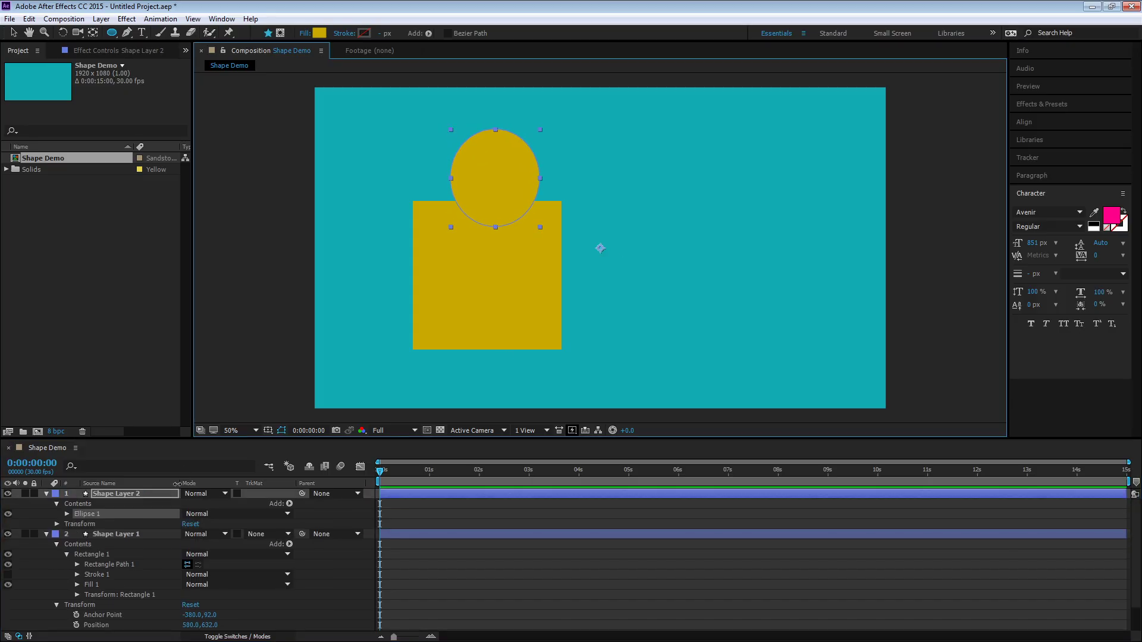
pyautogui.keyDown('shift'); pyautogui.click(131, 534); pyautogui.keyUp('shift')
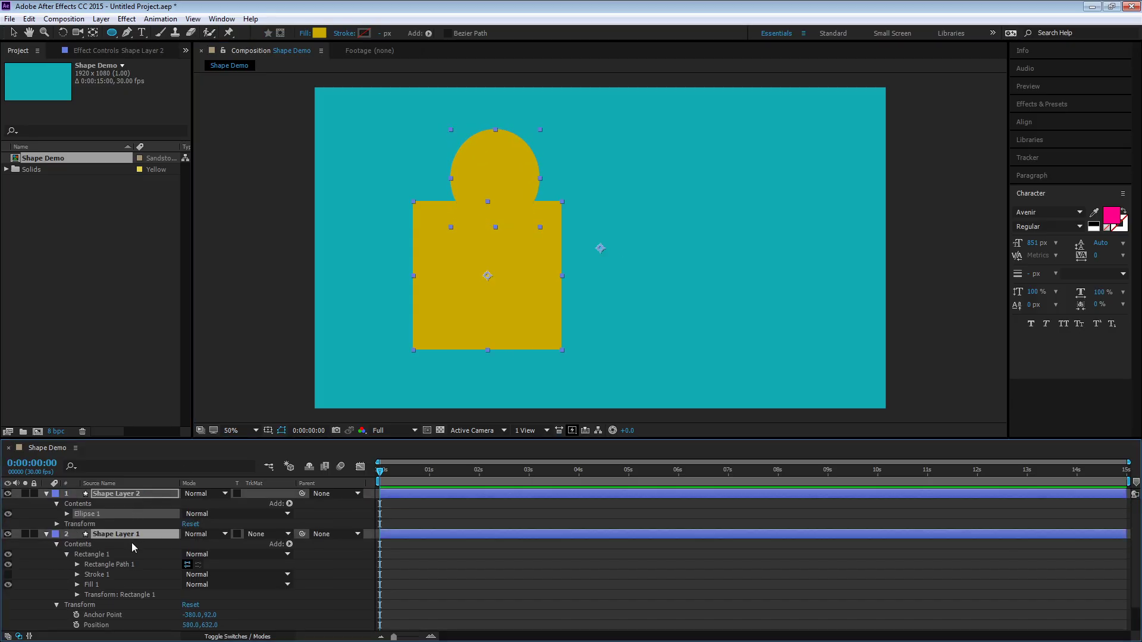
pyautogui.click(101, 18)
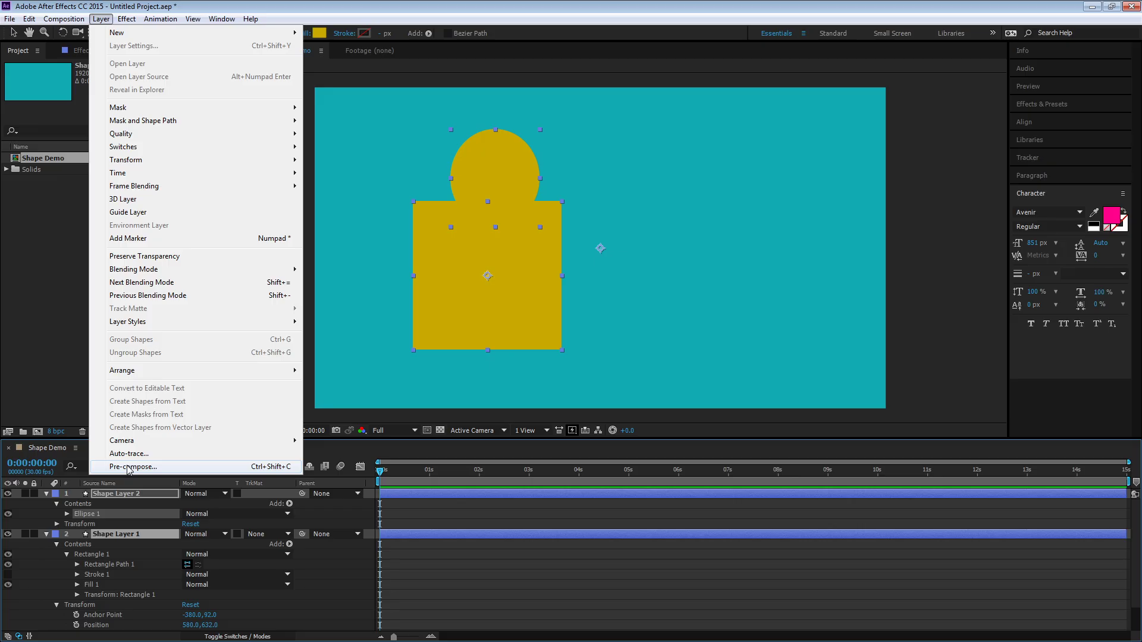
pyautogui.click(481, 524)
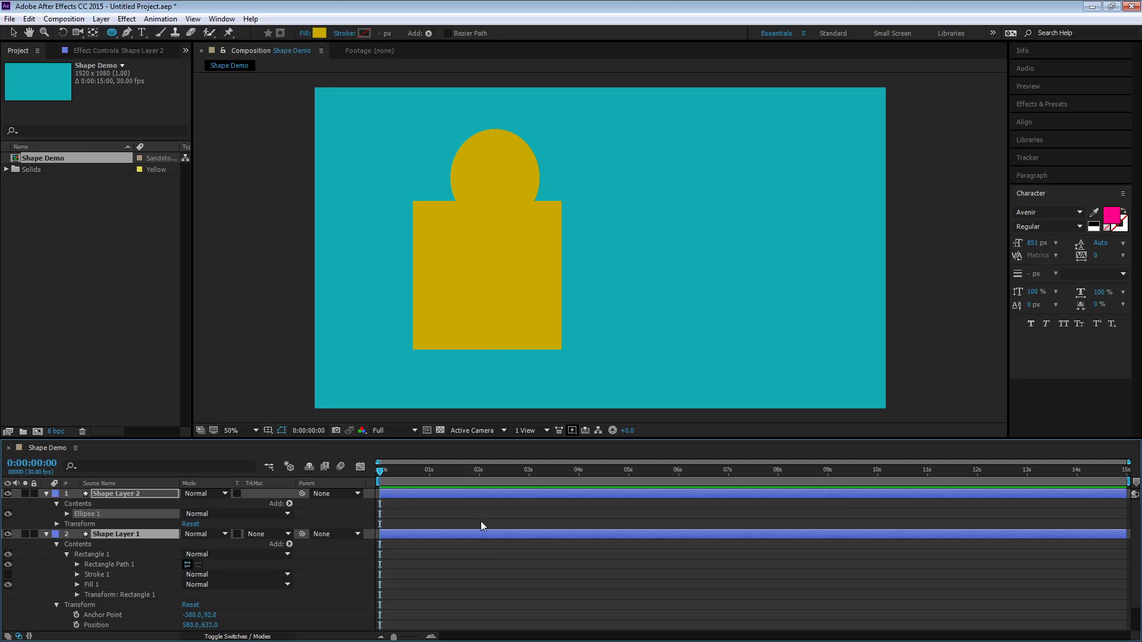
# Undo the last circle layer and rename the square's shape layer as Rectangle
pyautogui.hotkey('ctrl', 'z')
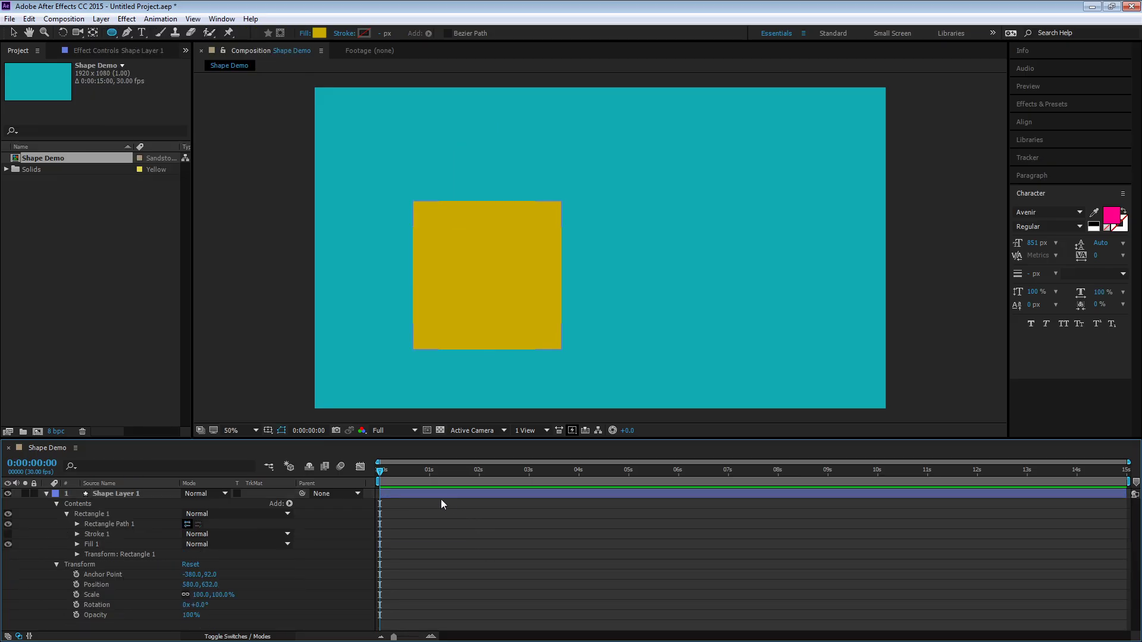
pyautogui.click(46, 495)
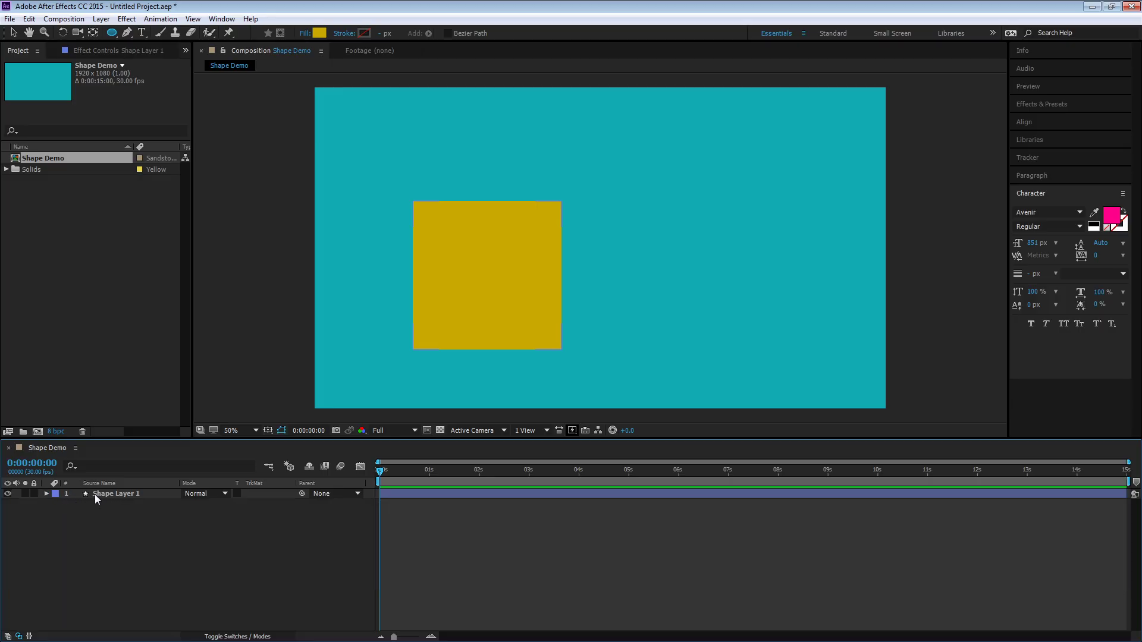
pyautogui.click(122, 496)
pyautogui.press('Return')
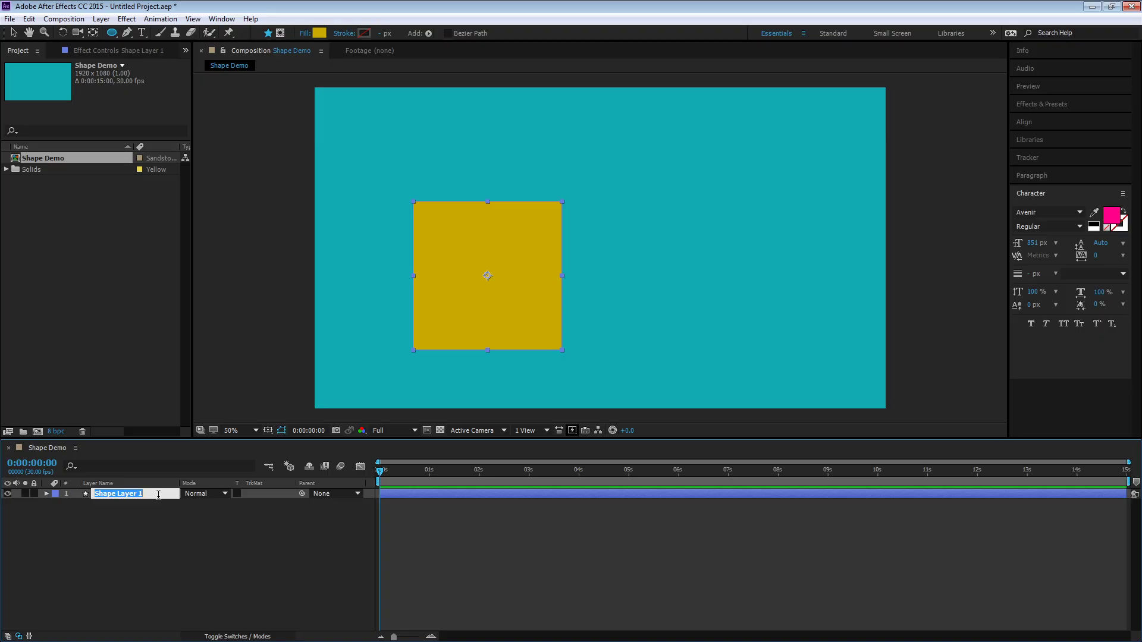
pyautogui.write('Rectangle')
pyautogui.press('Return')
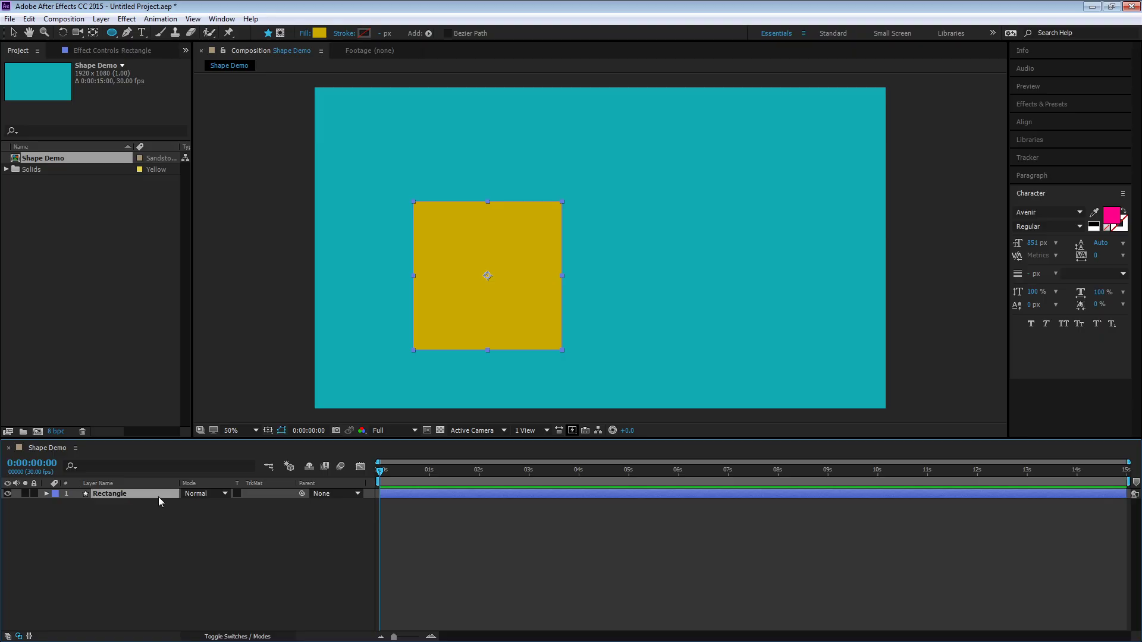
# Draw a circle about 480 px wide to the right of the square in a new shape layer
pyautogui.click(327, 540)
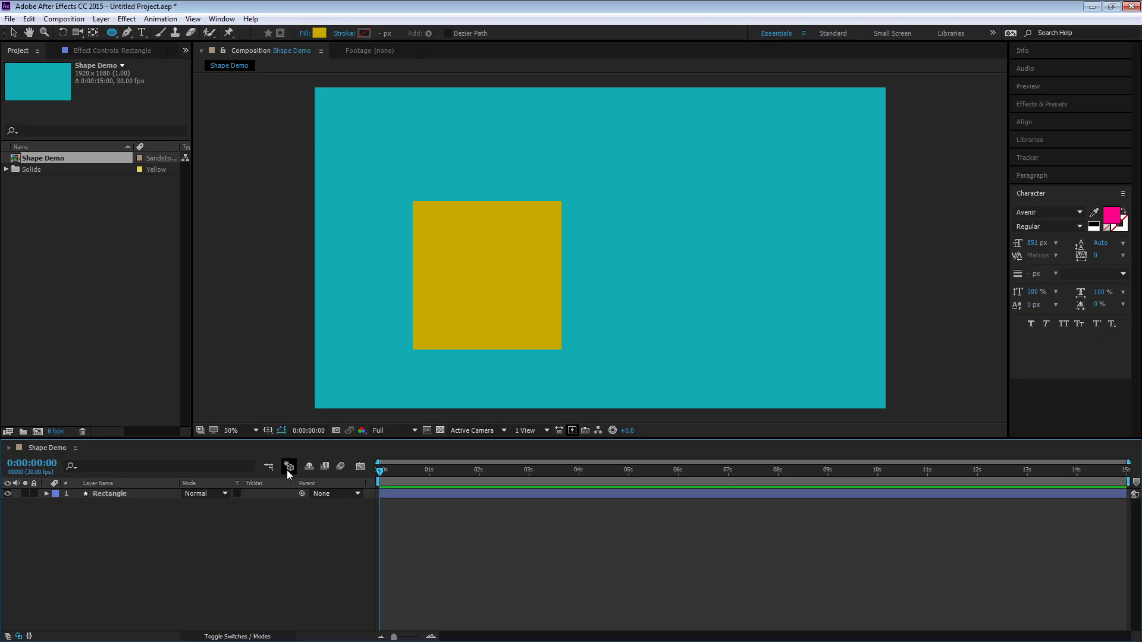
pyautogui.moveTo(619, 213)
pyautogui.mouseDown()
pyautogui.moveTo(721, 316)
pyautogui.moveTo(759, 336)
pyautogui.mouseUp()
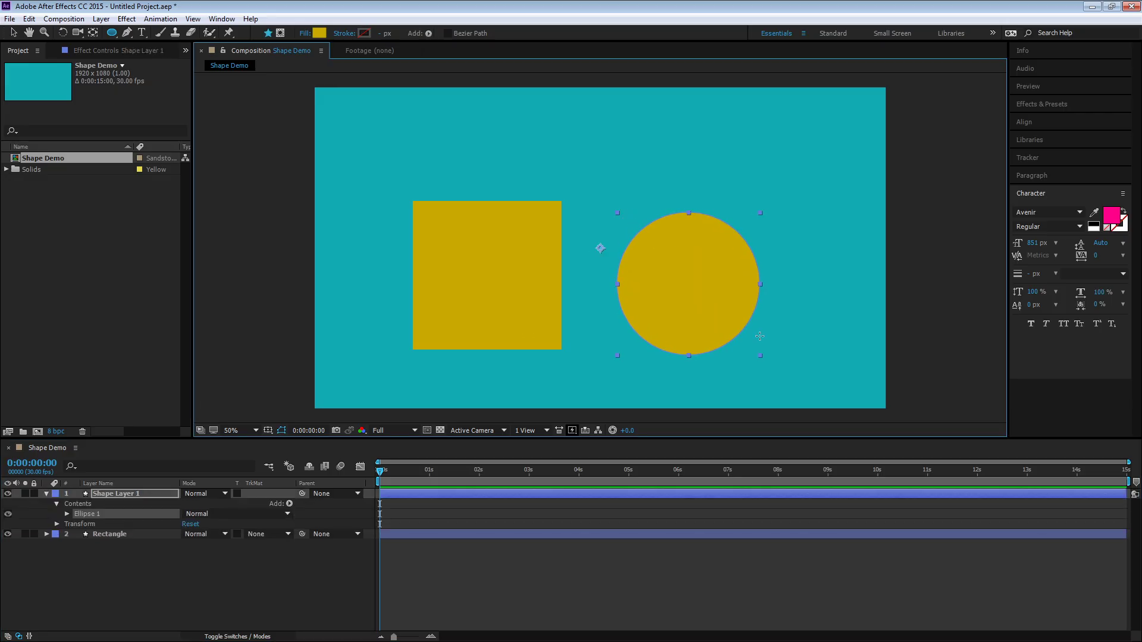
# Examine the circle's ellipse path, stroke and transform properties in the layer contents
pyautogui.click(66, 515)
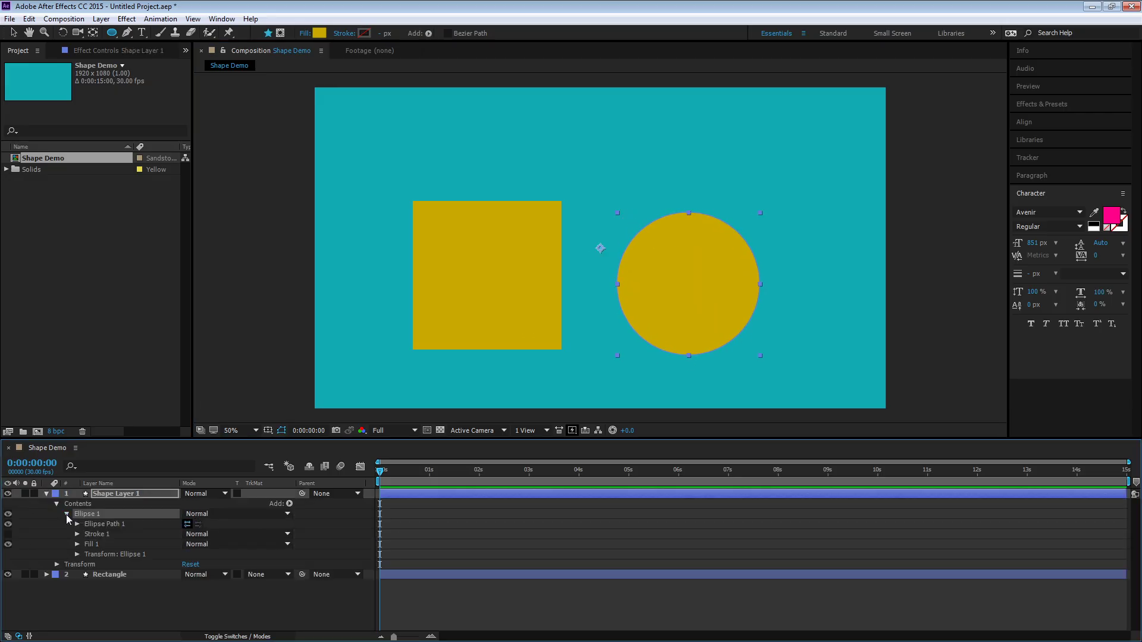
pyautogui.click(78, 525)
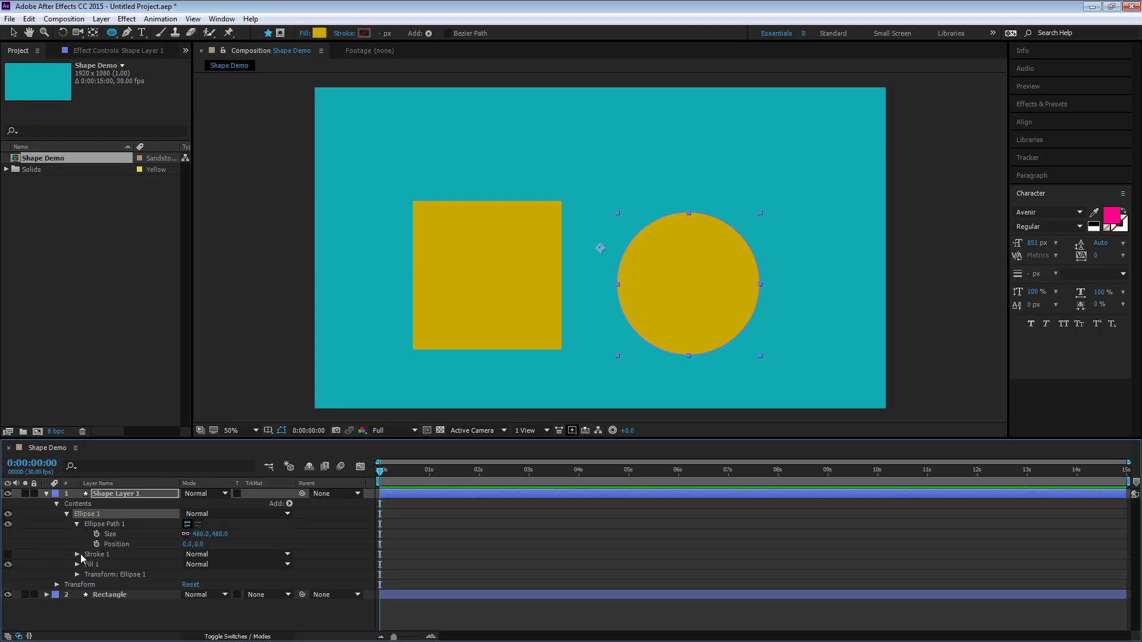
pyautogui.click(79, 554)
pyautogui.click(77, 552)
pyautogui.click(77, 524)
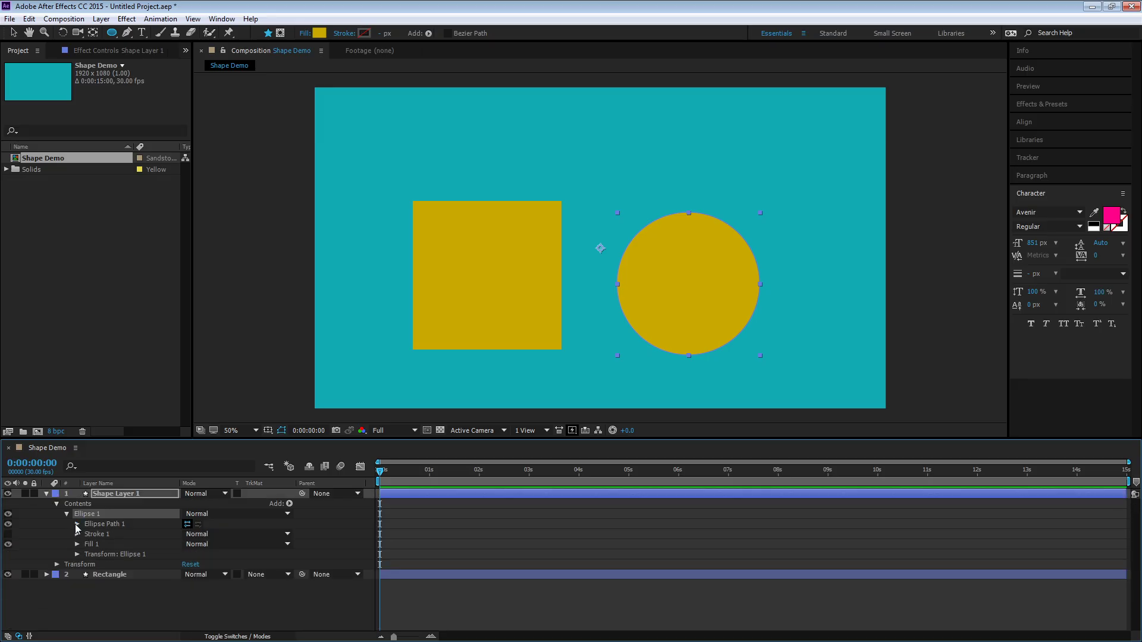
pyautogui.click(77, 555)
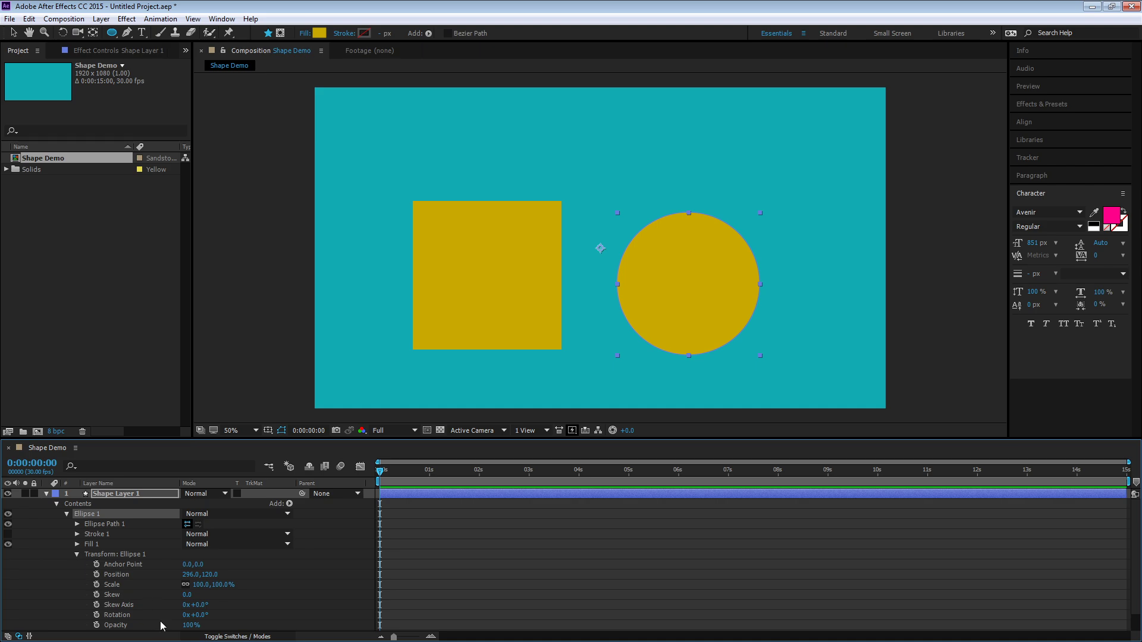
pyautogui.click(76, 556)
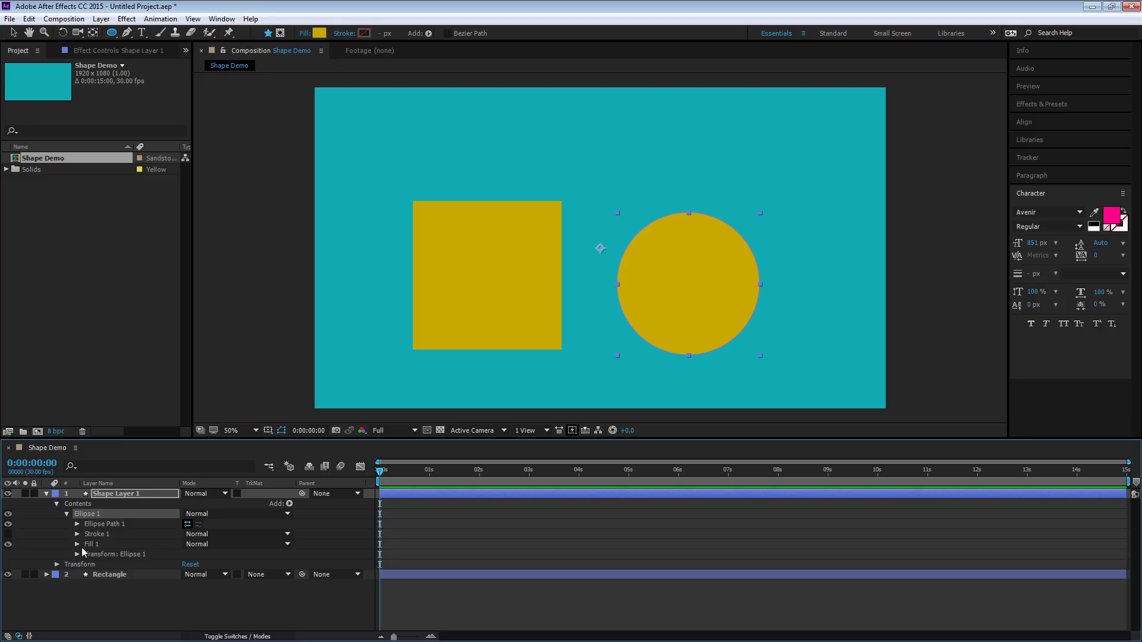
pyautogui.click(56, 504)
pyautogui.click(46, 494)
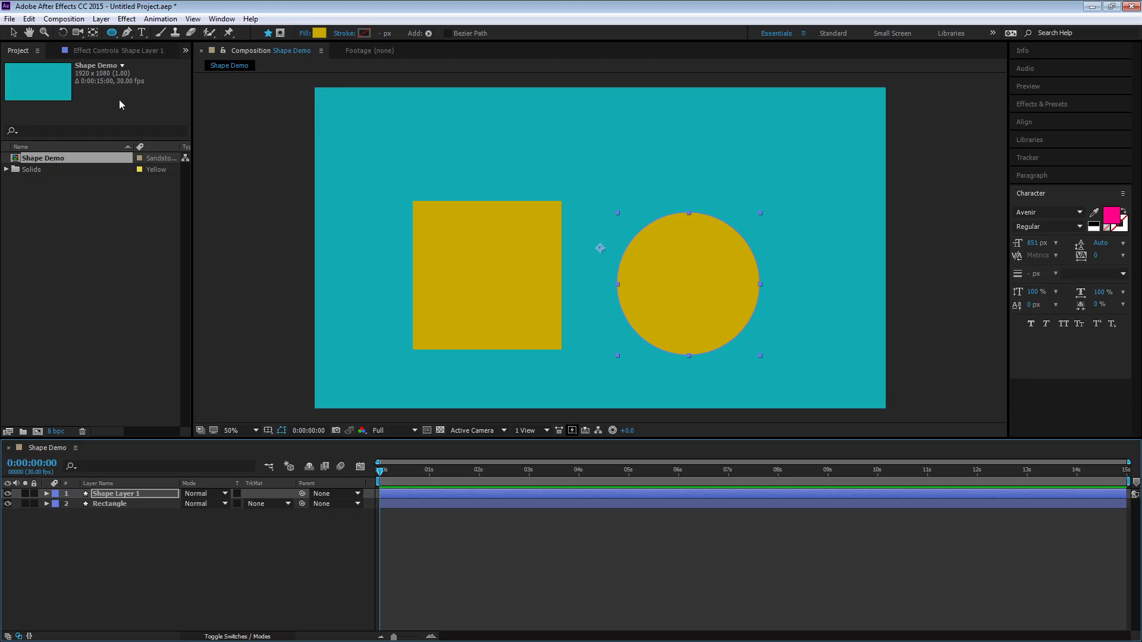
# Move the circle up and left so it overlaps the square's top-left corner
pyautogui.press('v')
pyautogui.moveTo(705, 262); pyautogui.dragTo(409, 166)
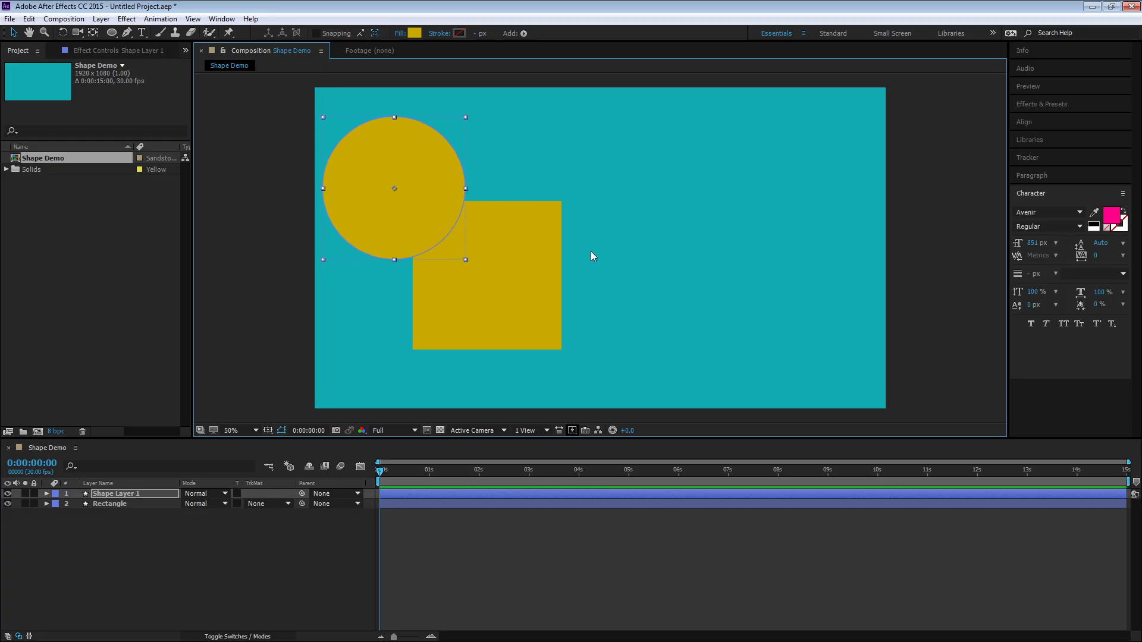
pyautogui.click(196, 538)
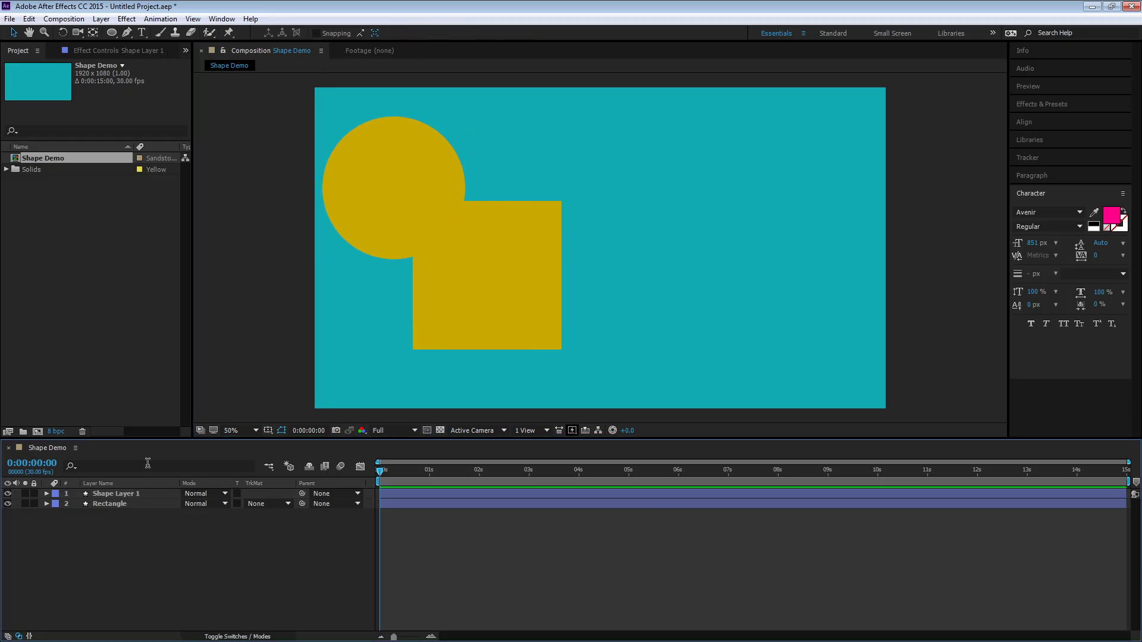
# Draw a pentagon with the Polygon tool to the right of the square and expand its polystar path properties
pyautogui.moveTo(117, 37); pyautogui.dragTo(156, 75)
pyautogui.moveTo(653, 178); pyautogui.dragTo(599, 248)
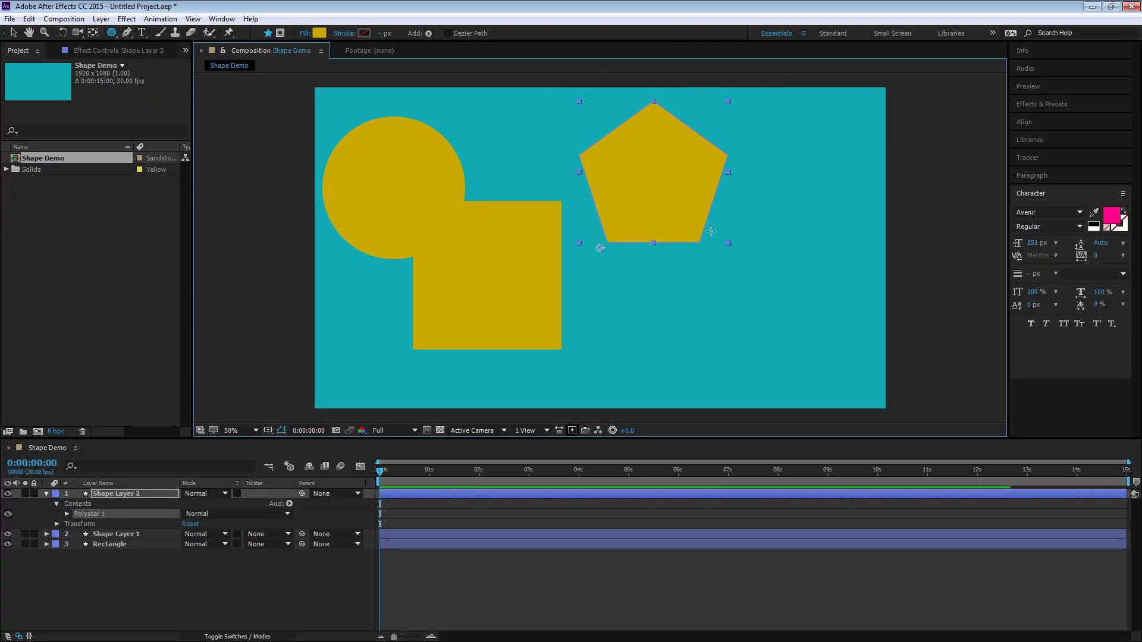
pyautogui.click(66, 514)
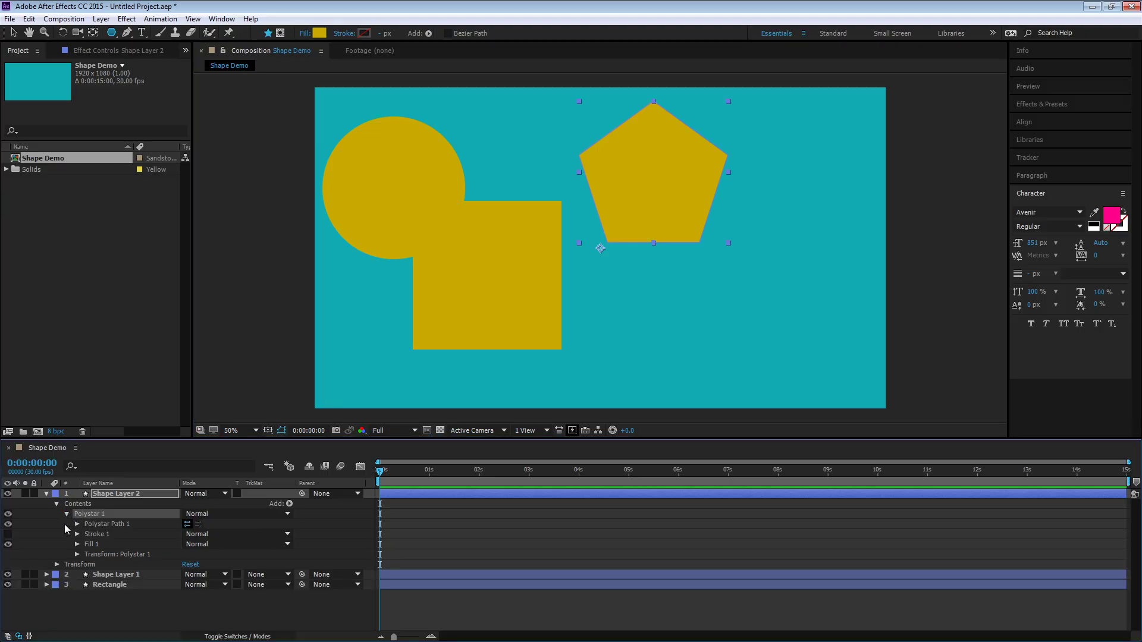
pyautogui.click(77, 525)
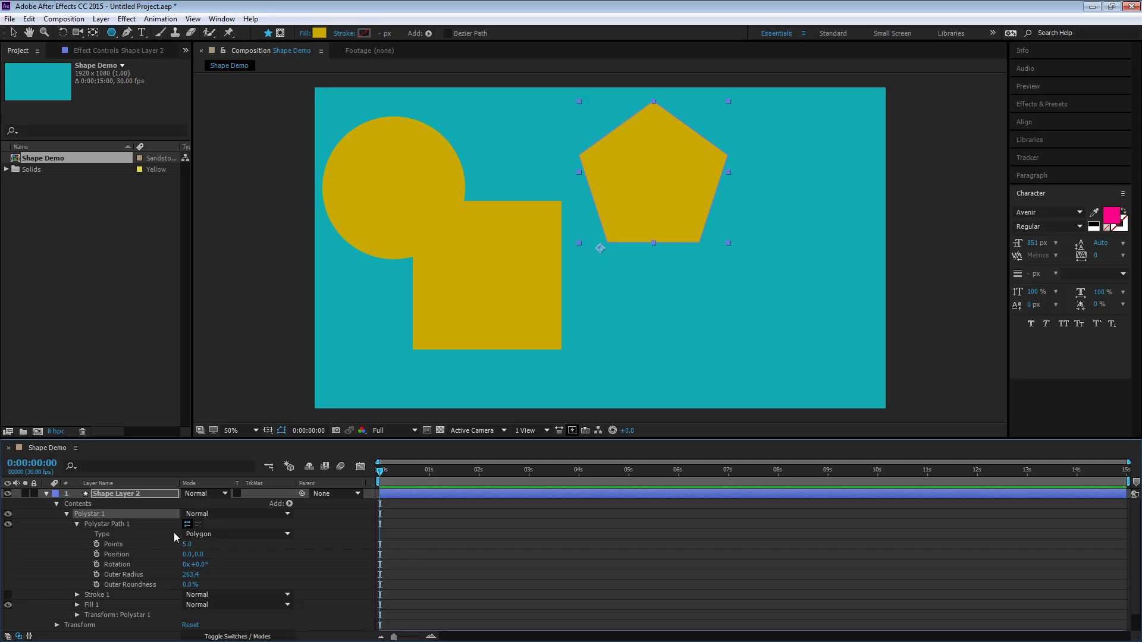
# Switch the polystar's type to Star and set its points to 17
pyautogui.click(194, 534)
pyautogui.click(212, 545)
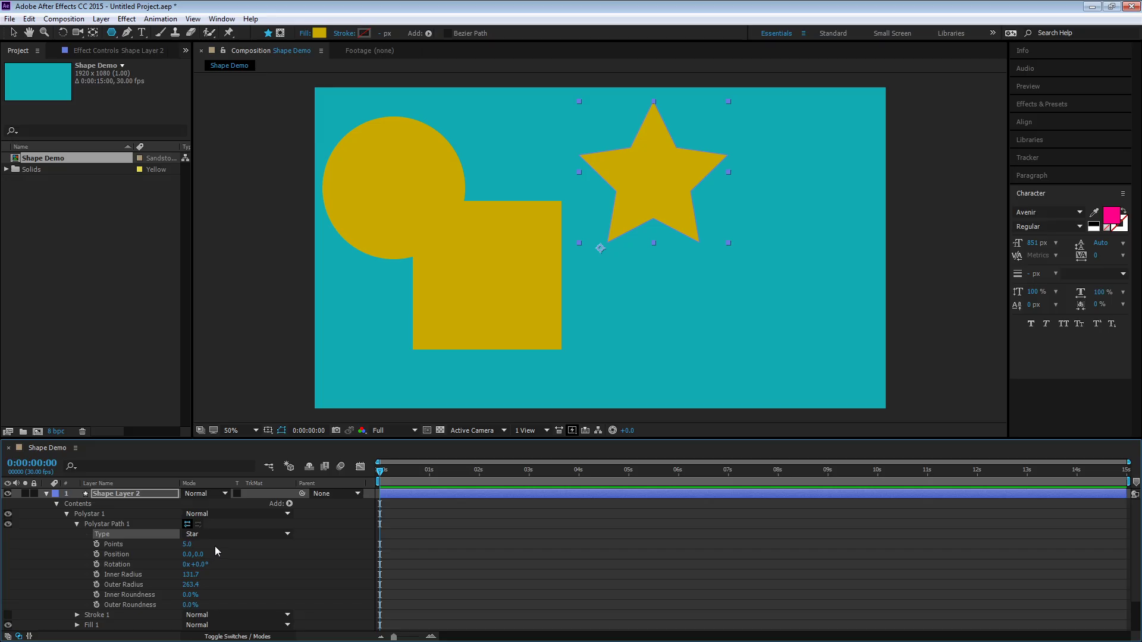
pyautogui.click(215, 534)
pyautogui.click(219, 559)
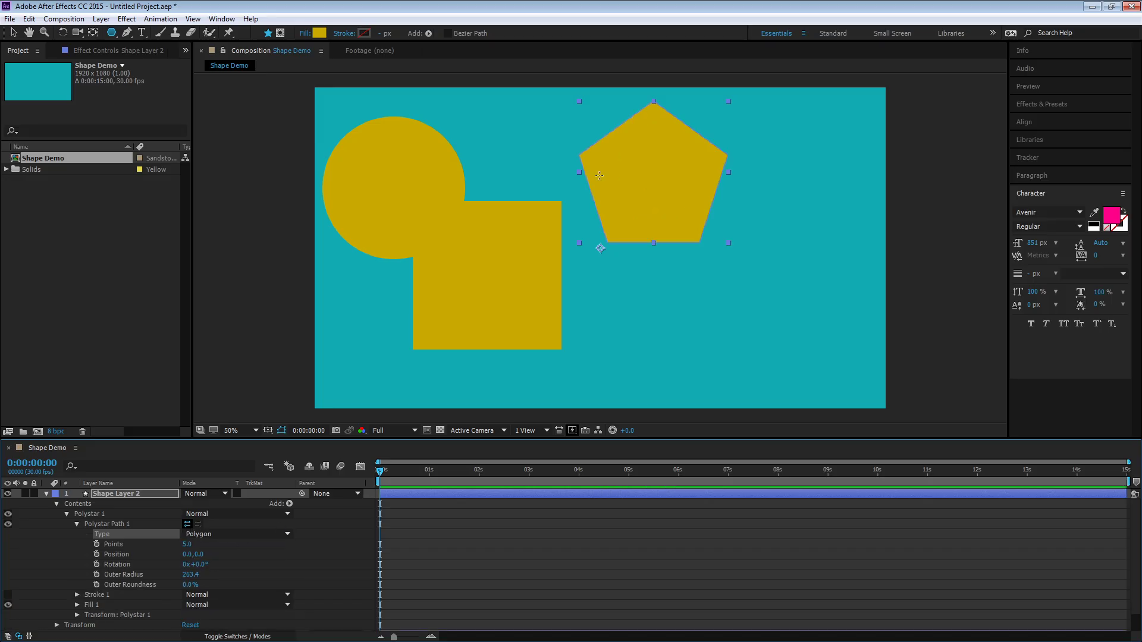
pyautogui.click(216, 534)
pyautogui.click(217, 544)
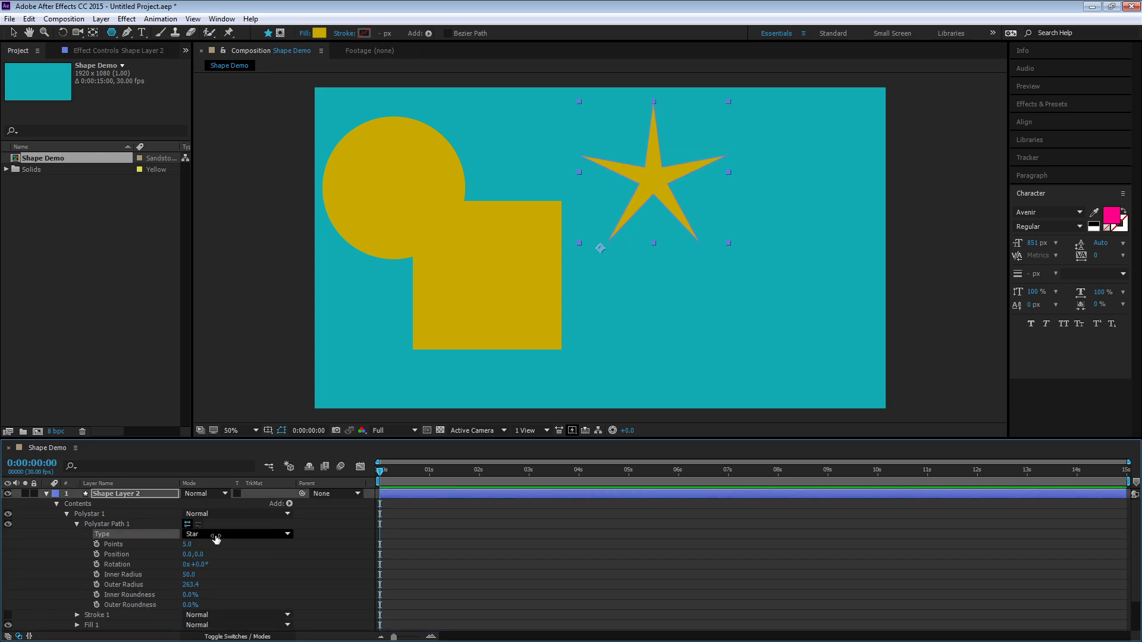
pyautogui.moveTo(189, 546)
pyautogui.mouseDown()
pyautogui.moveTo(206, 548)
pyautogui.moveTo(195, 550)
pyautogui.mouseUp()
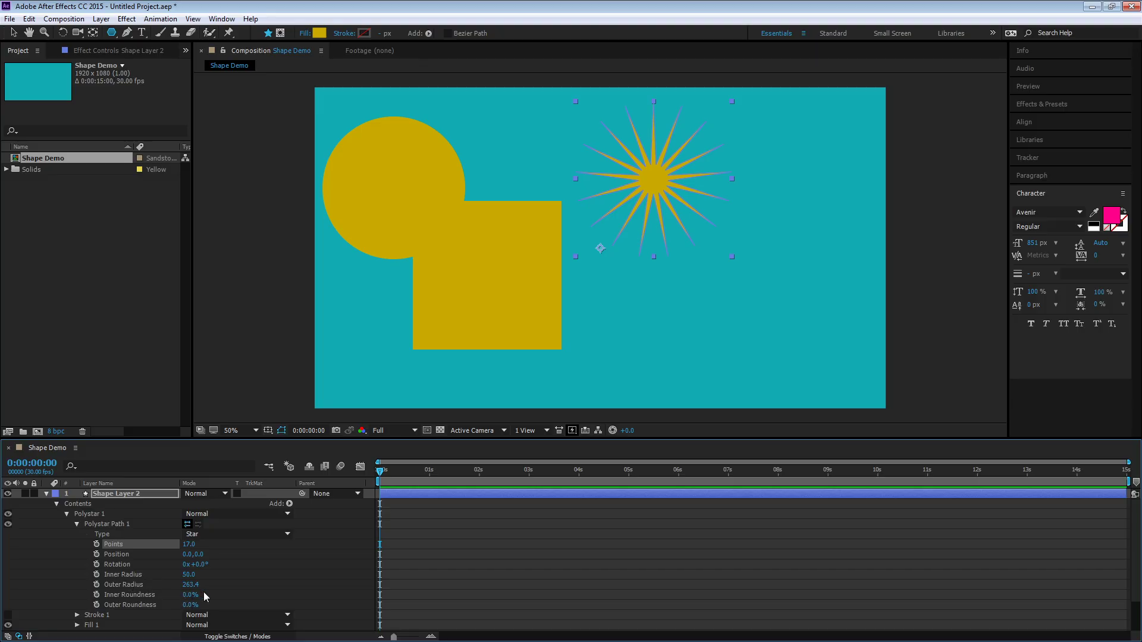
# Set the star's inner radius to 147 and outer radius to 284.4
pyautogui.moveTo(189, 575); pyautogui.dragTo(289, 592)
pyautogui.moveTo(235, 592); pyautogui.dragTo(267, 596)
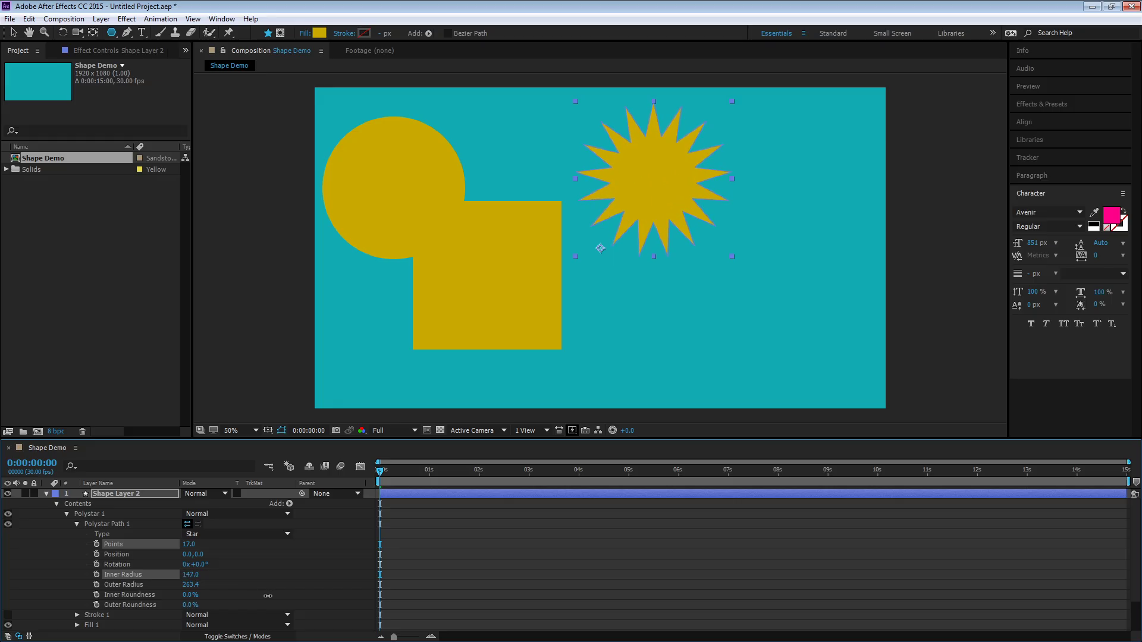
pyautogui.moveTo(190, 584); pyautogui.dragTo(263, 598)
# Set the star's inner roundness to 133% and outer roundness to 279%
pyautogui.click(192, 600)
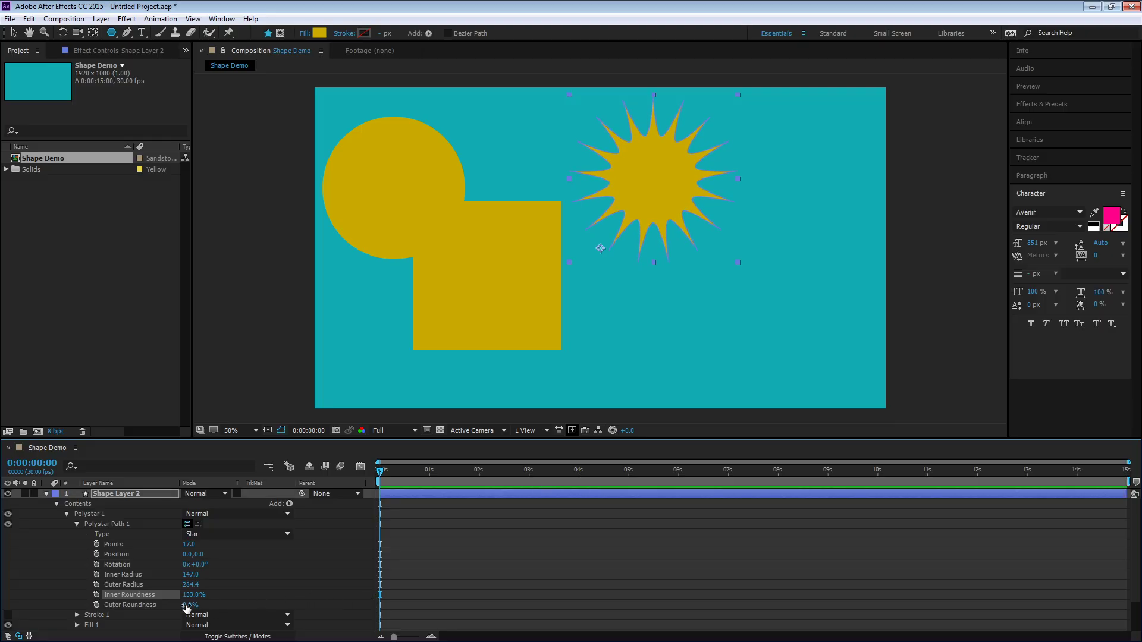
pyautogui.moveTo(188, 605); pyautogui.dragTo(364, 617)
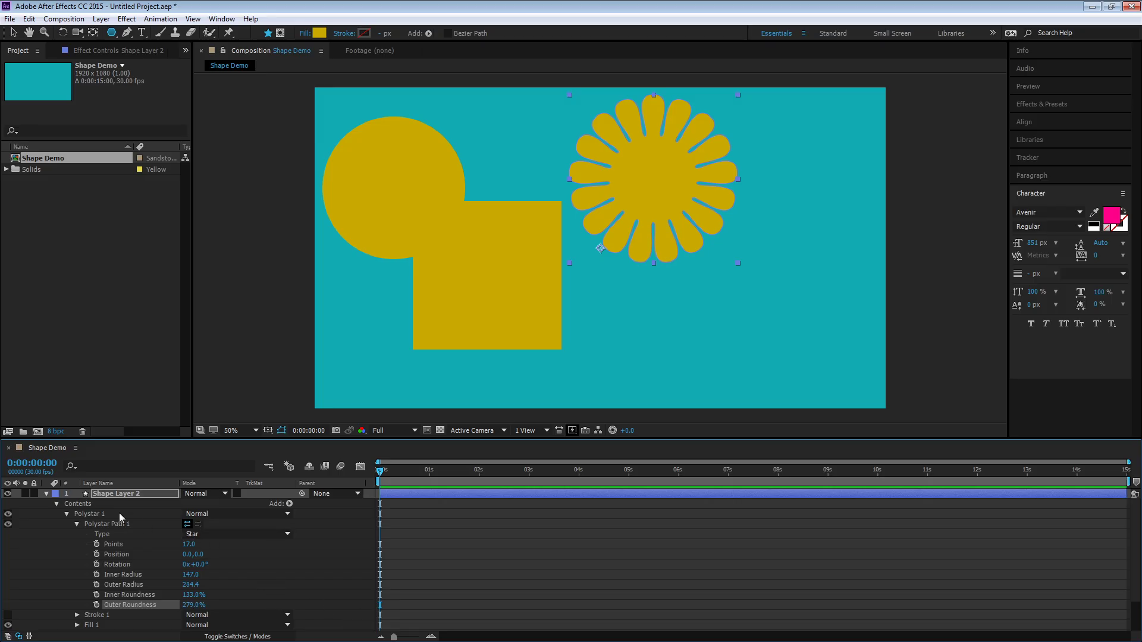
# Move the flower-like star left so it overlaps the square's top-right corner
pyautogui.click(13, 33)
pyautogui.moveTo(679, 172); pyautogui.dragTo(580, 185)
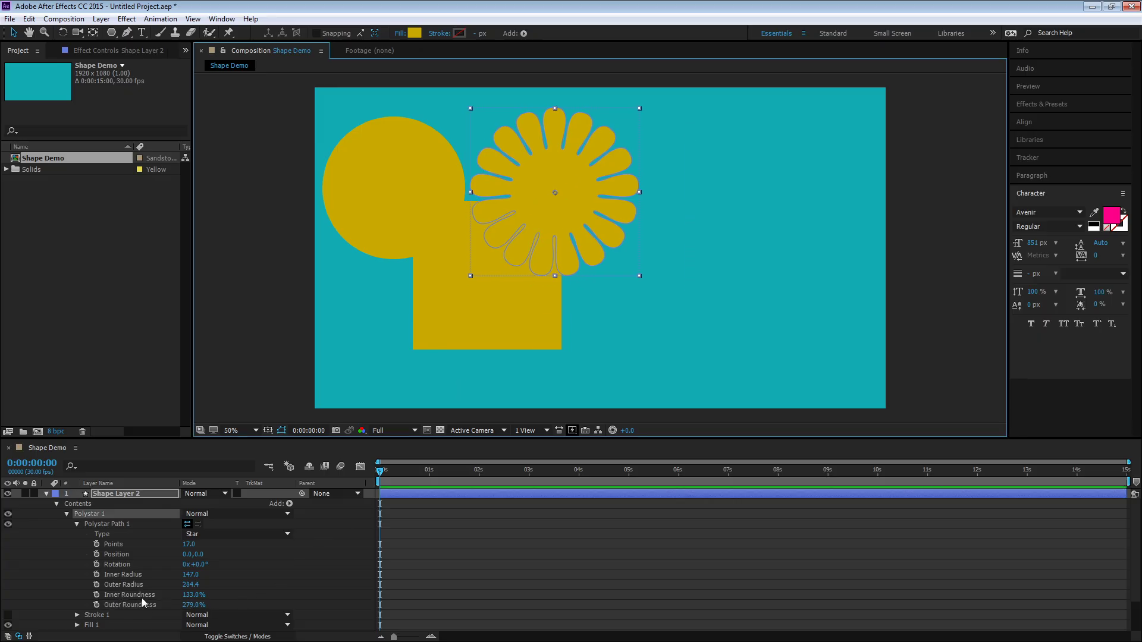
pyautogui.click(244, 590)
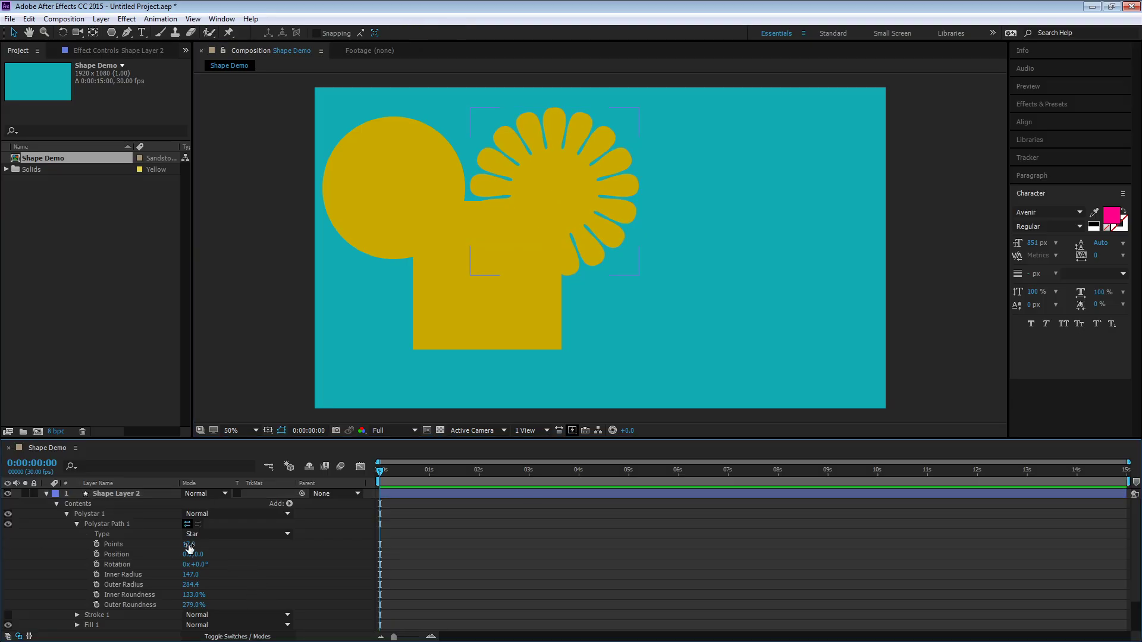
# Set the star's points to 33
pyautogui.moveTo(188, 548)
pyautogui.mouseDown()
pyautogui.moveTo(227, 546)
pyautogui.moveTo(171, 540)
pyautogui.mouseUp()
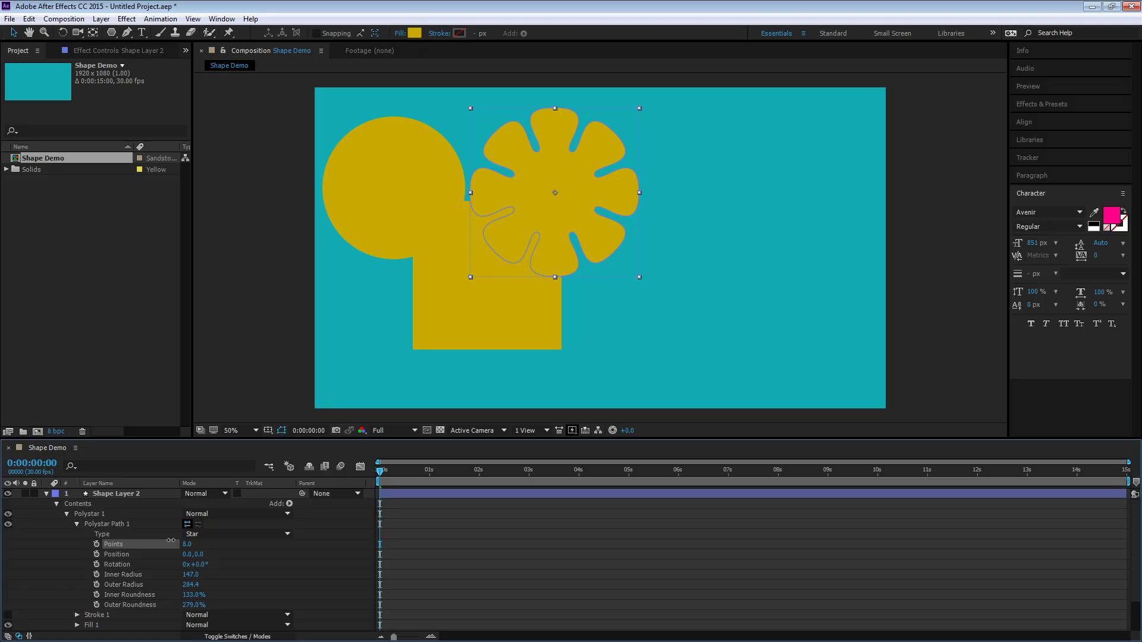
pyautogui.moveTo(171, 540); pyautogui.dragTo(167, 540)
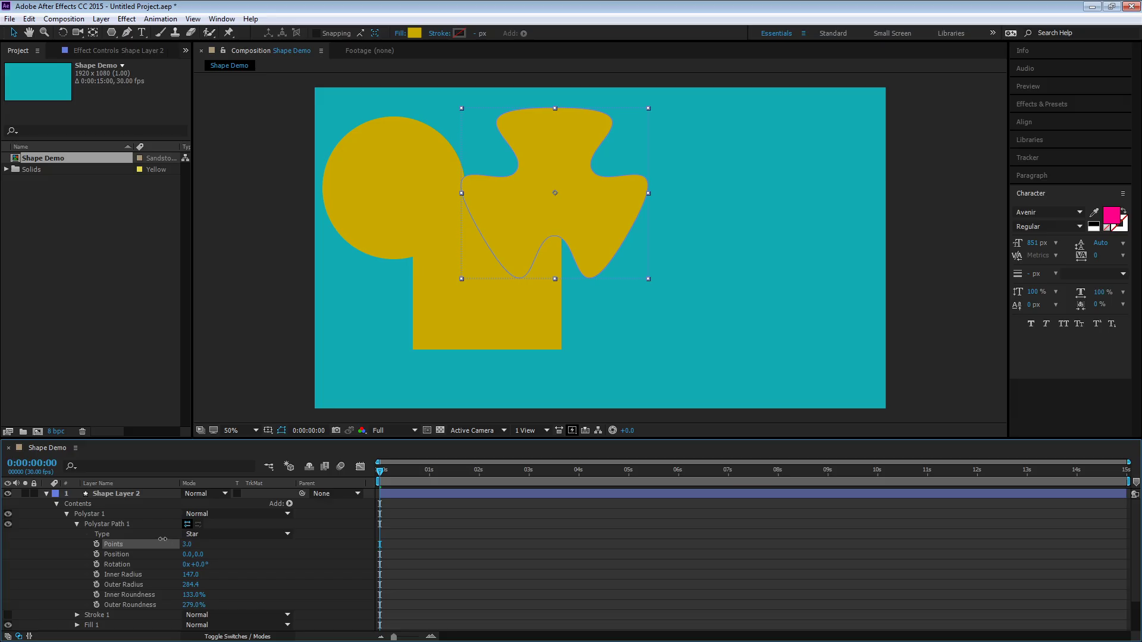
pyautogui.moveTo(163, 539); pyautogui.dragTo(212, 535)
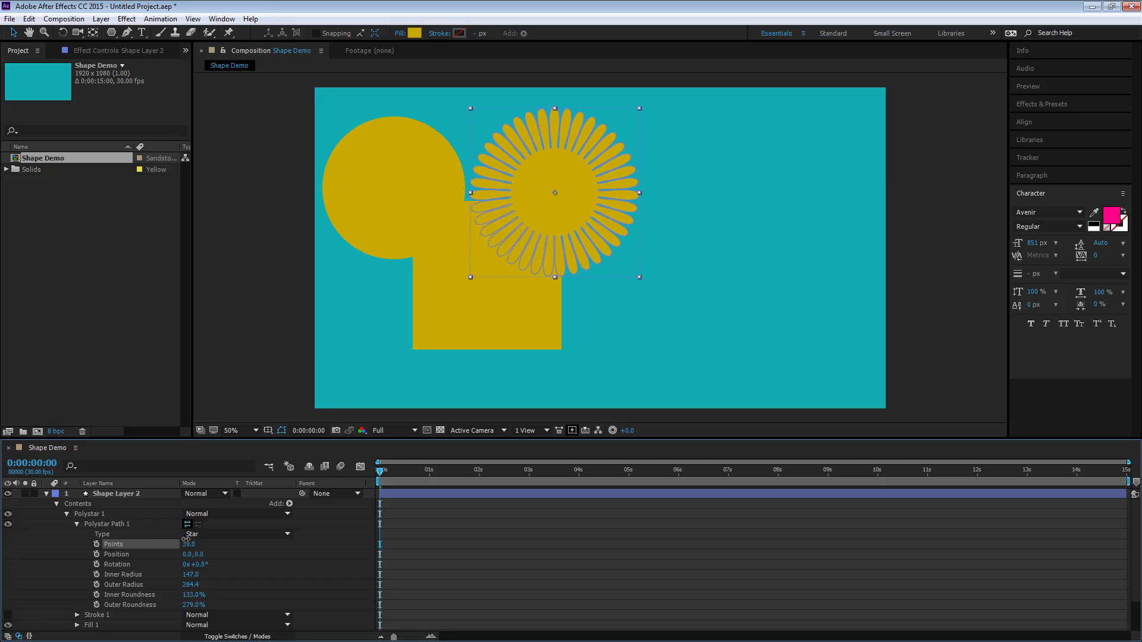
# Change the polystar type to Polygon with 8 points
pyautogui.click(212, 535)
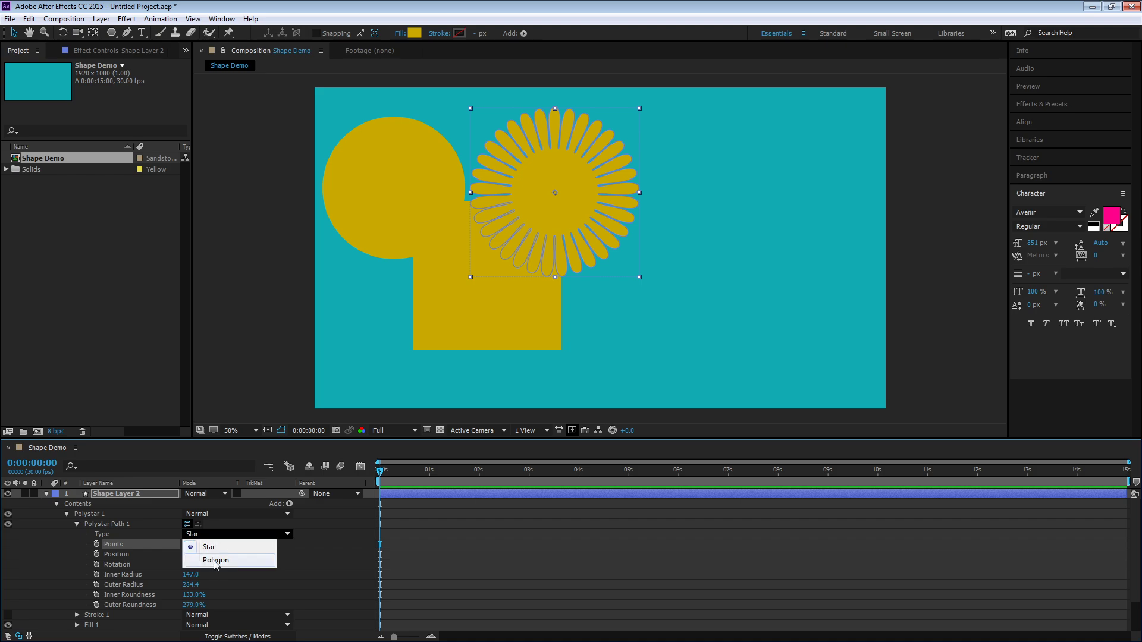
pyautogui.click(216, 558)
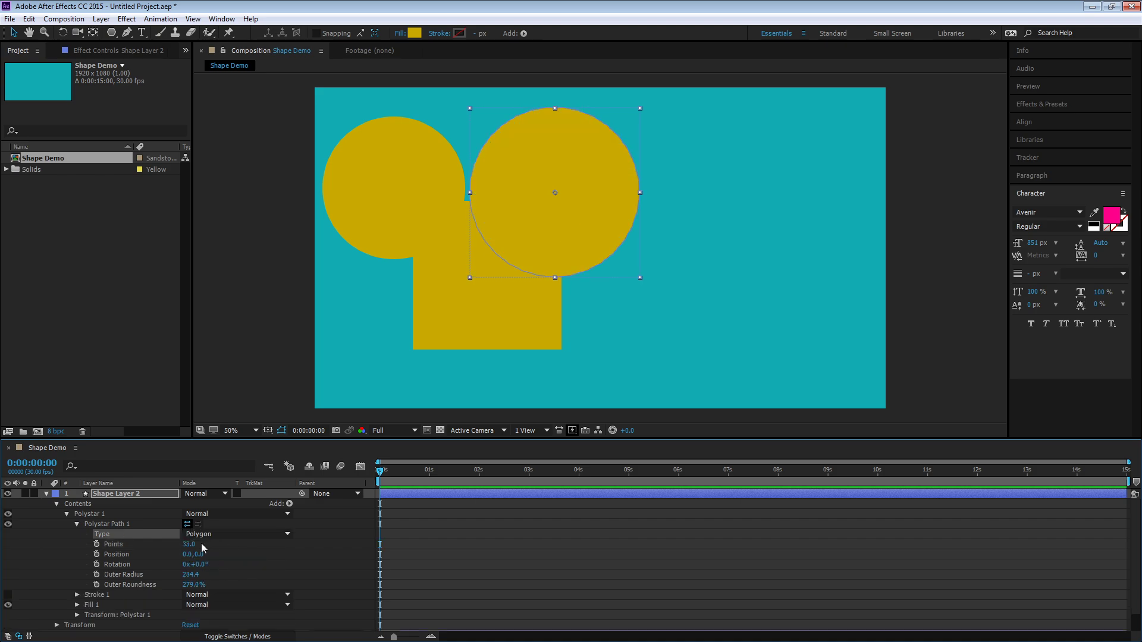
pyautogui.moveTo(186, 544); pyautogui.dragTo(157, 546)
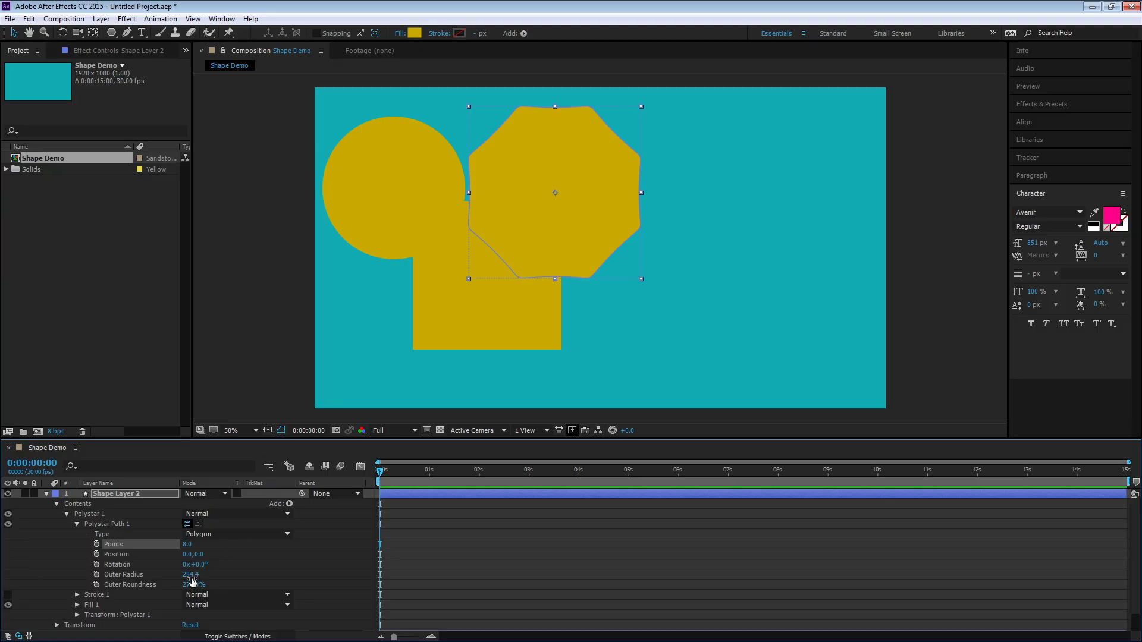
# Set the polygon's outer radius to 323.4 and outer roundness to 795%, then collapse the layer's properties
pyautogui.moveTo(192, 582); pyautogui.dragTo(511, 598)
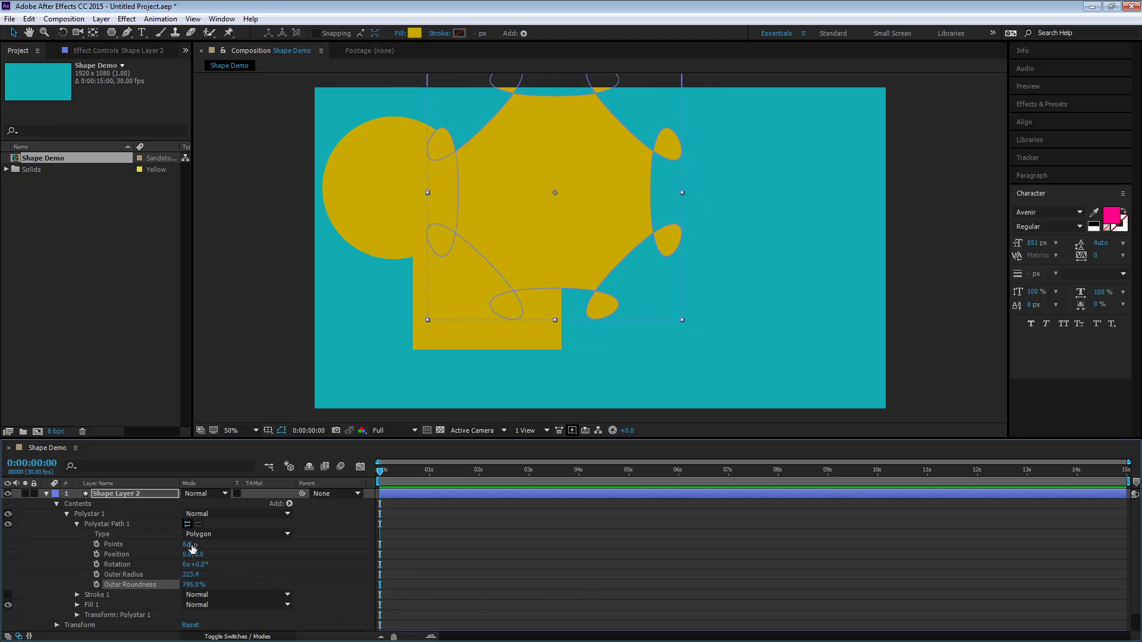
pyautogui.click(132, 495)
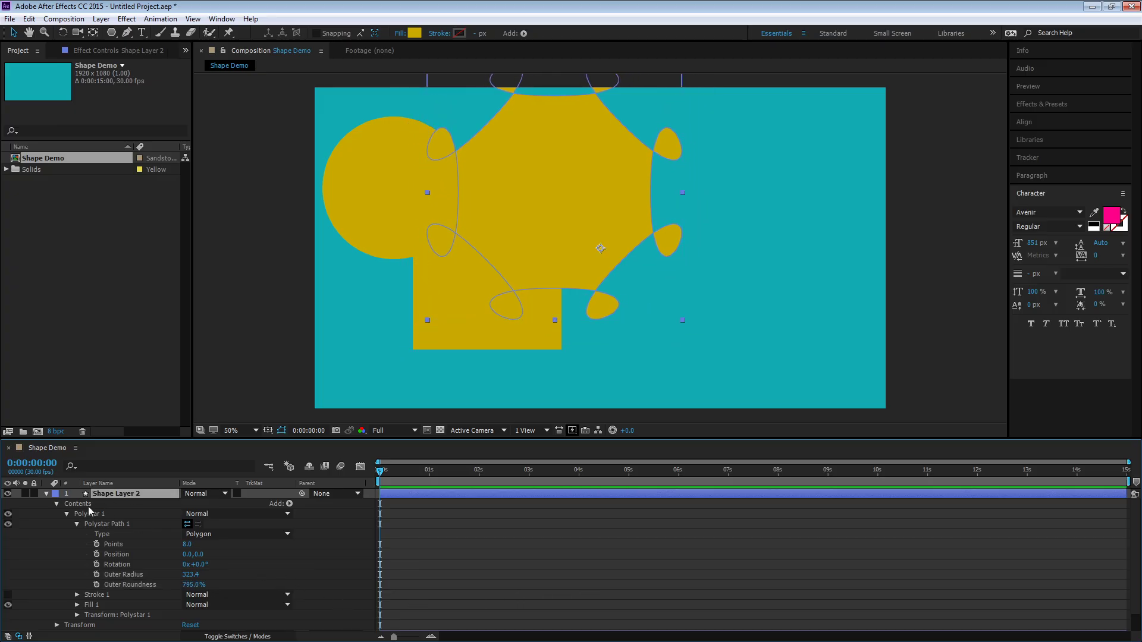
pyautogui.click(57, 504)
pyautogui.click(46, 494)
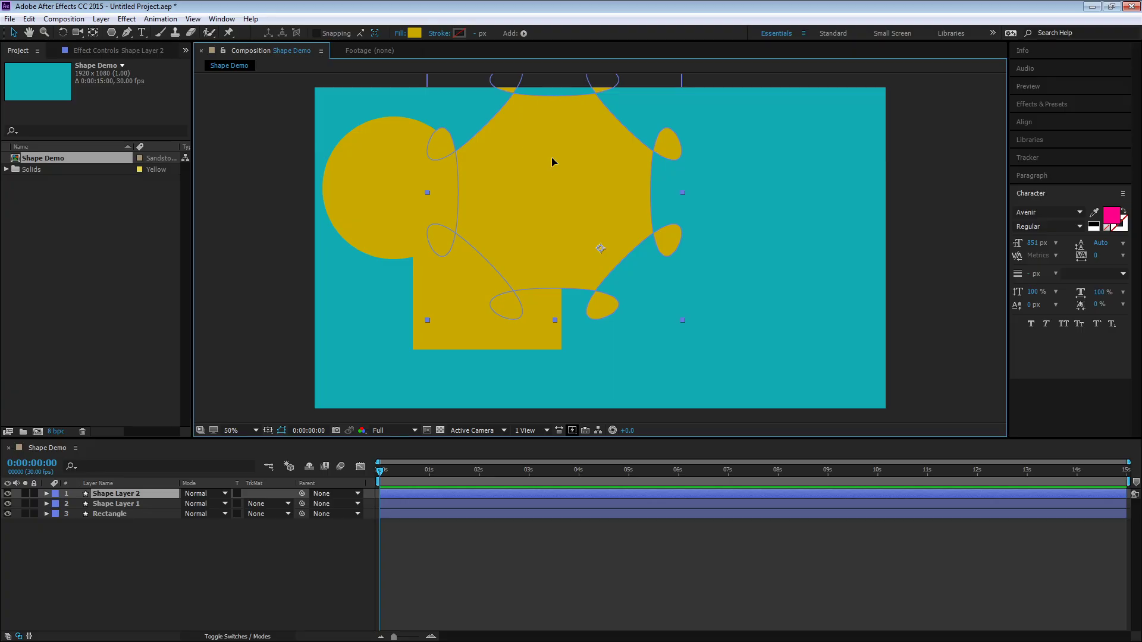
# Move the polygon down and left so it mostly extends past the composition's lower-left edge
pyautogui.moveTo(552, 157); pyautogui.dragTo(691, 250)
pyautogui.moveTo(490, 227); pyautogui.dragTo(323, 292)
# Draw a five-pointed star in the composition's upper right with the Star tool
pyautogui.moveTo(112, 34); pyautogui.dragTo(155, 87)
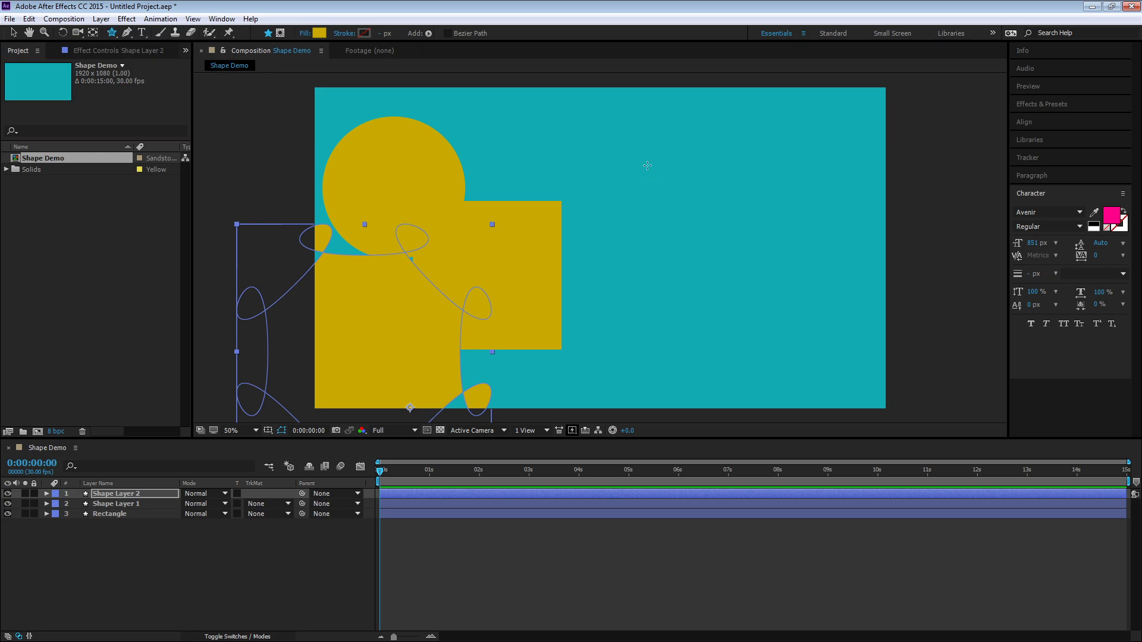
pyautogui.moveTo(648, 165); pyautogui.dragTo(607, 236)
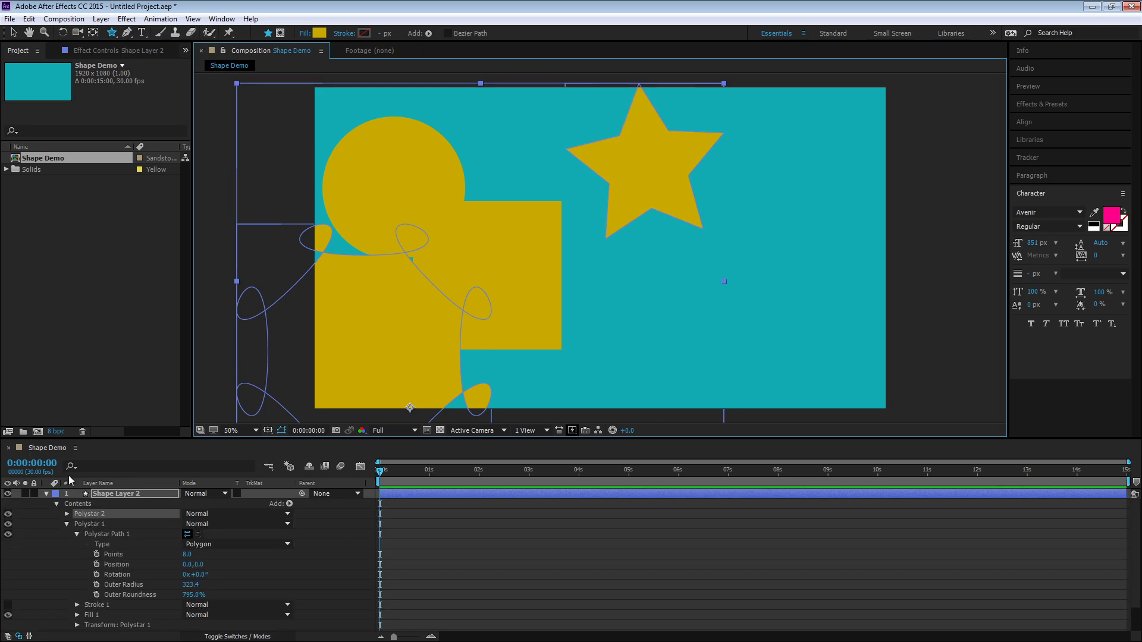
# Examine the new star's polystar path type and transform properties, then collapse the layer
pyautogui.click(66, 514)
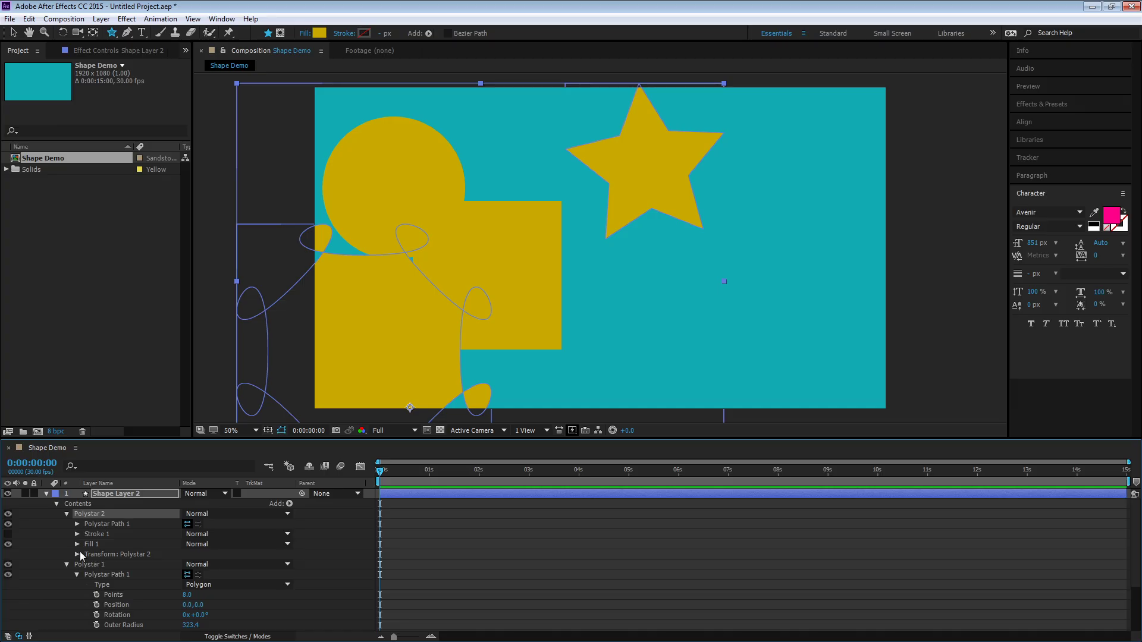
pyautogui.click(112, 35)
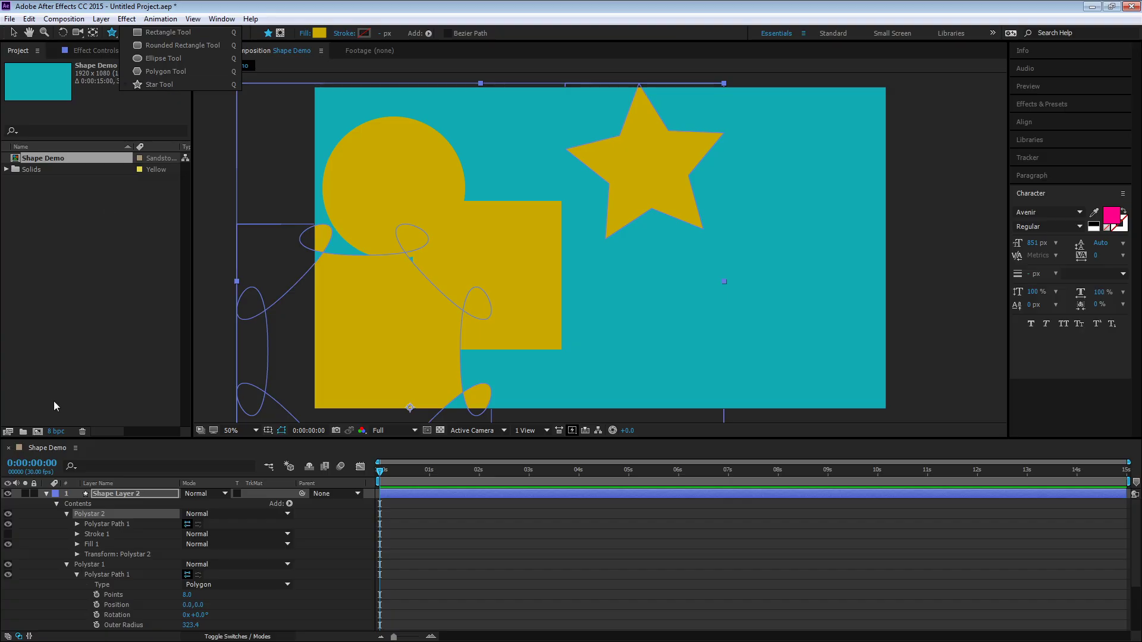
pyautogui.click(81, 556)
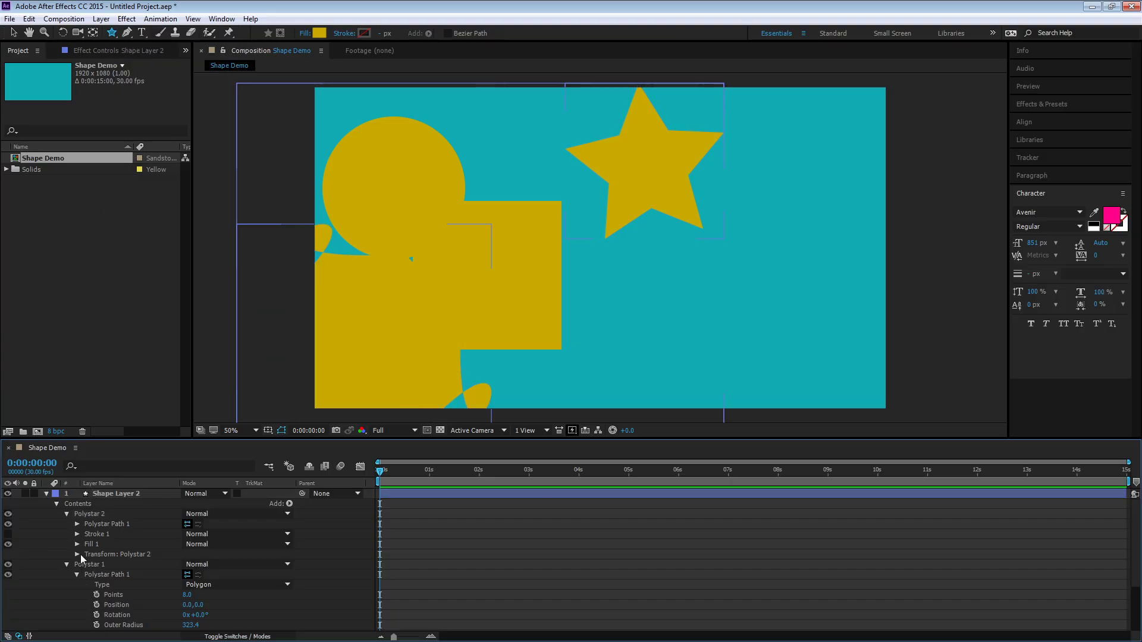
pyautogui.click(78, 556)
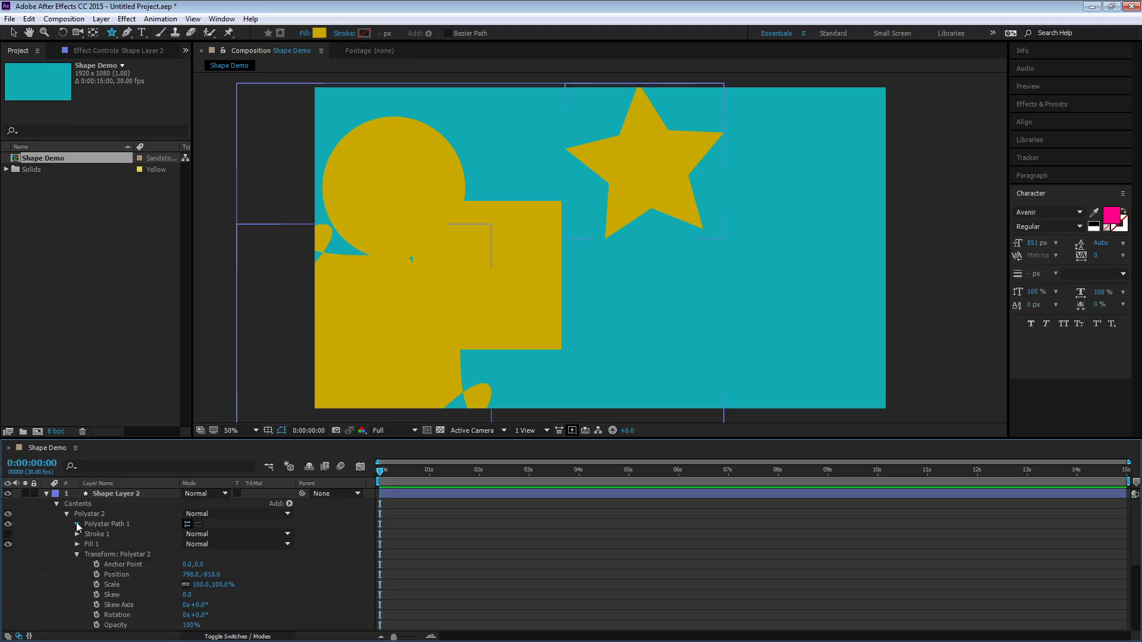
pyautogui.click(78, 524)
pyautogui.click(211, 535)
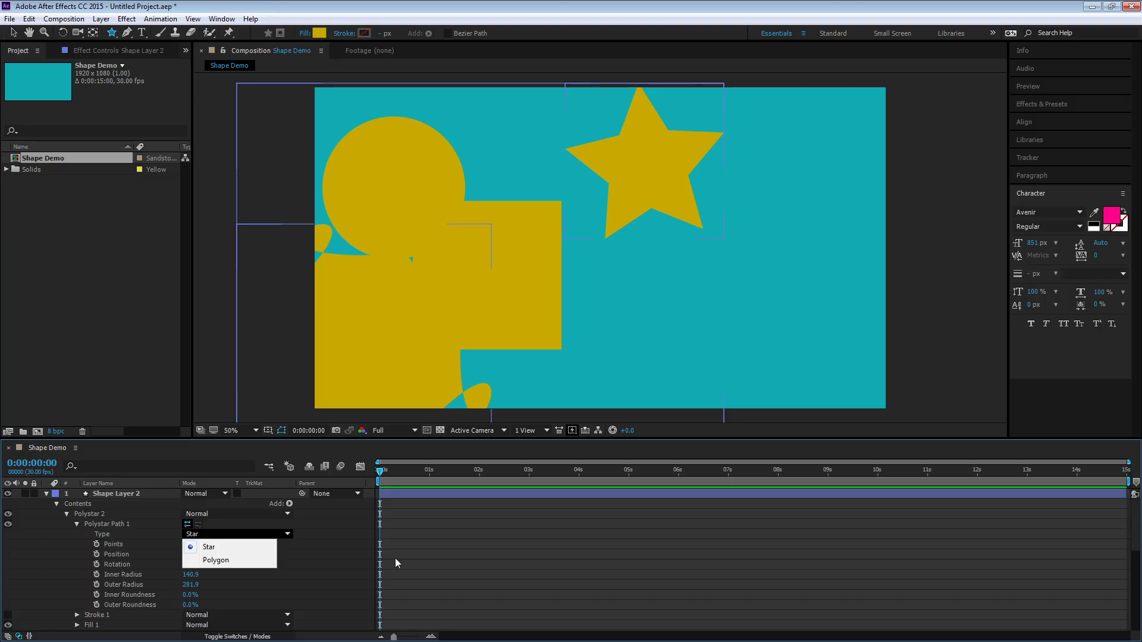
pyautogui.click(339, 554)
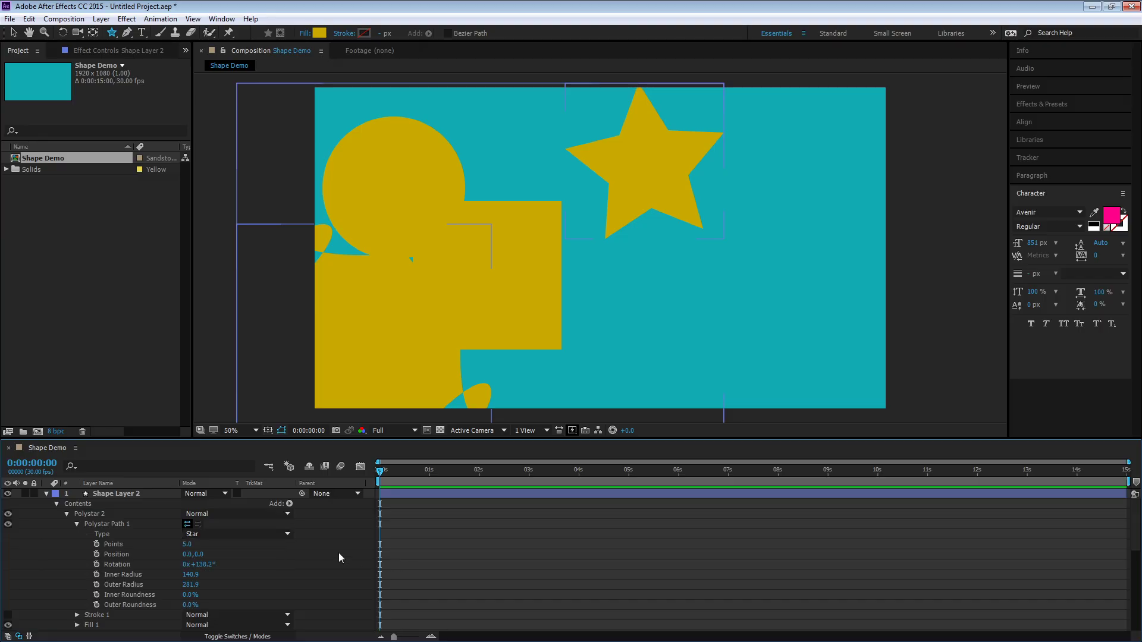
pyautogui.click(114, 35)
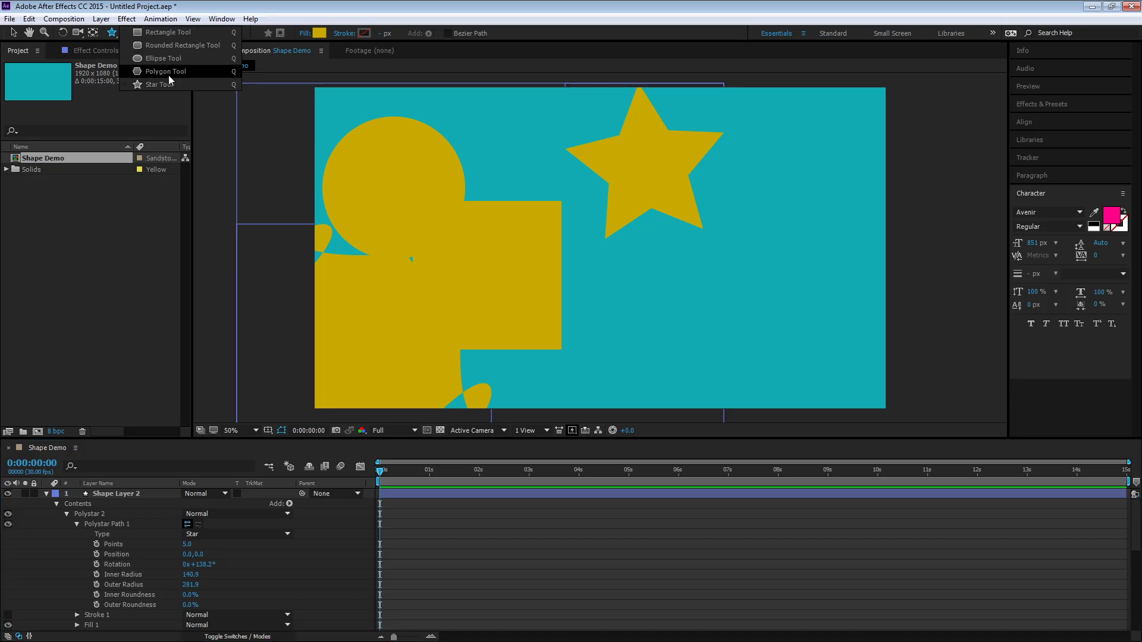
pyautogui.click(113, 36)
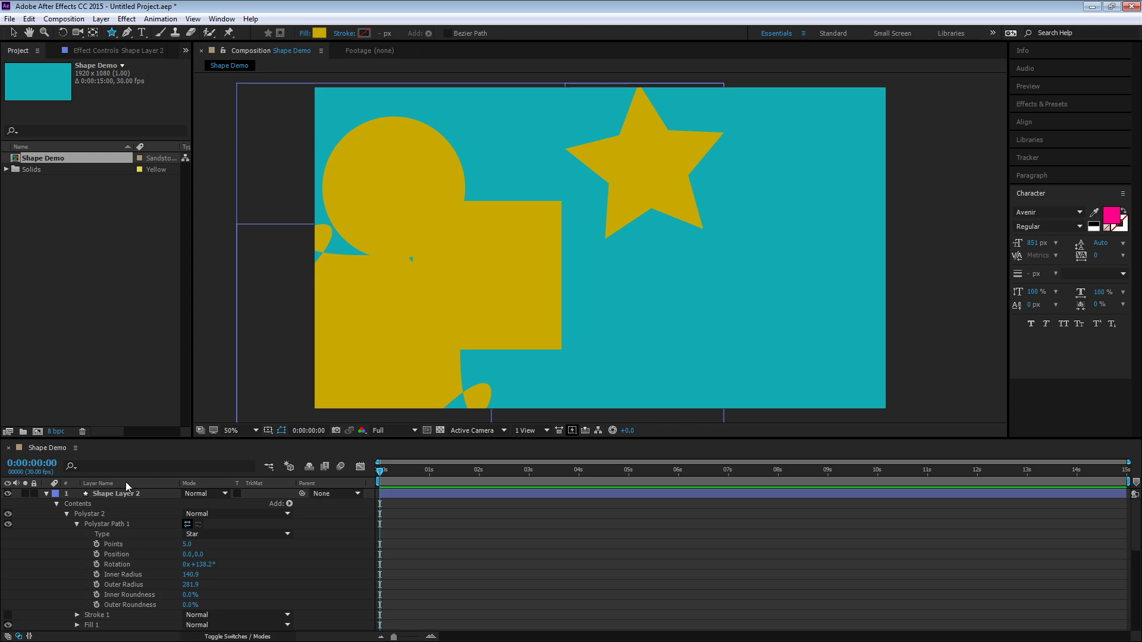
pyautogui.click(56, 504)
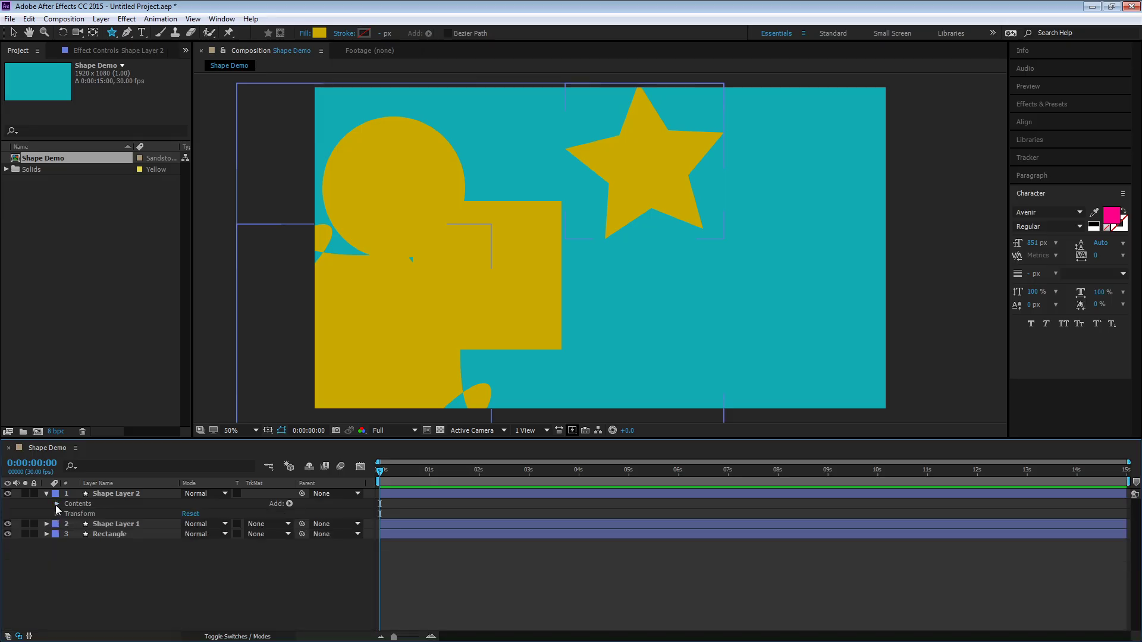
pyautogui.click(47, 494)
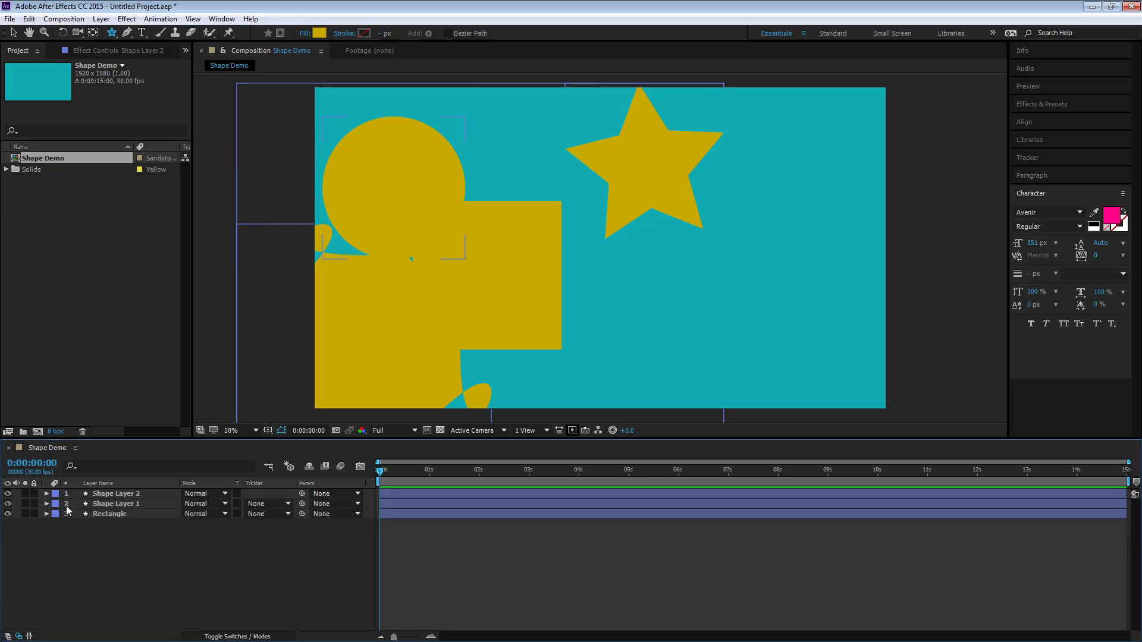
# Draw a tilted four-sided shape in the composition's lower right with the Pen tool
pyautogui.click(129, 34)
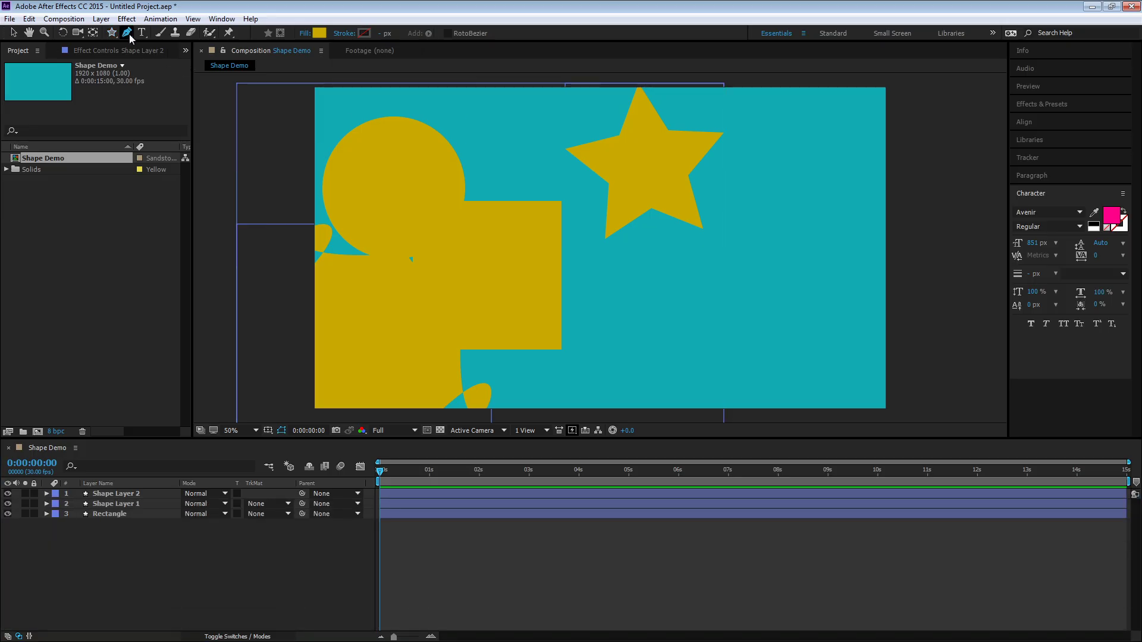
pyautogui.click(664, 269)
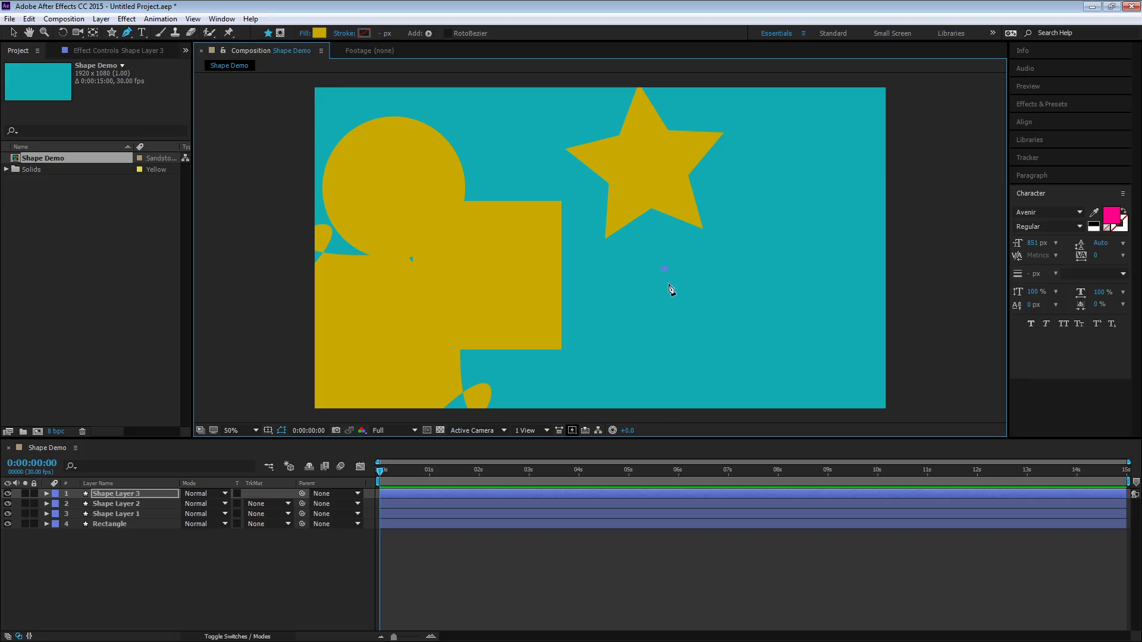
pyautogui.click(672, 376)
pyautogui.click(832, 354)
pyautogui.click(824, 252)
pyautogui.click(664, 268)
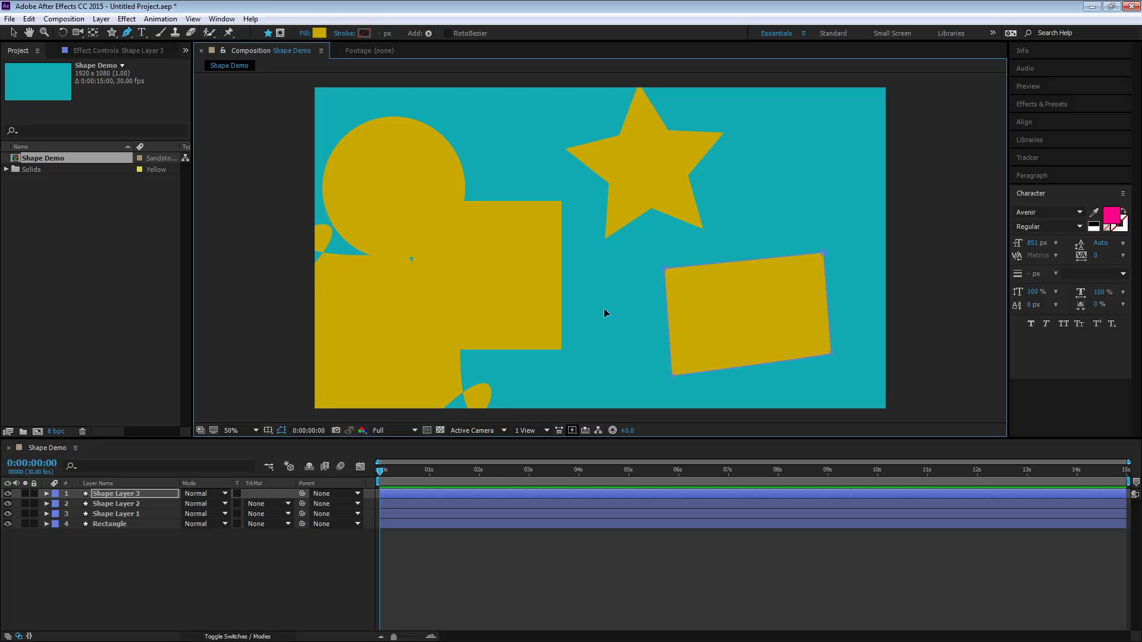
# Expand the pen-drawn shape layer's contents down to its Path property
pyautogui.click(47, 493)
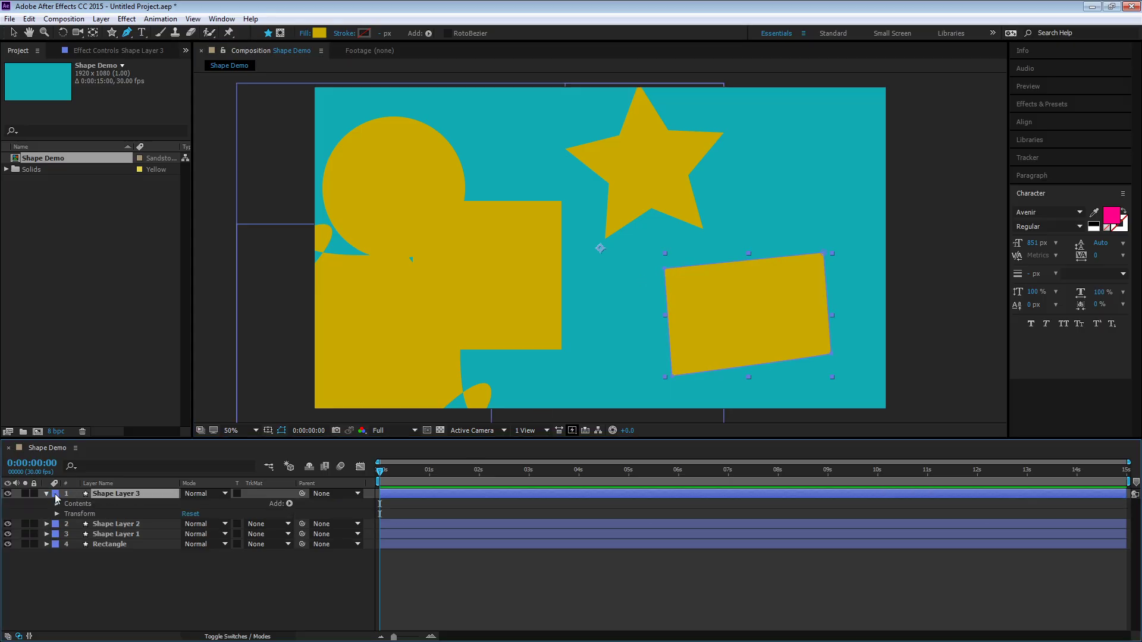
pyautogui.click(55, 494)
pyautogui.click(79, 333)
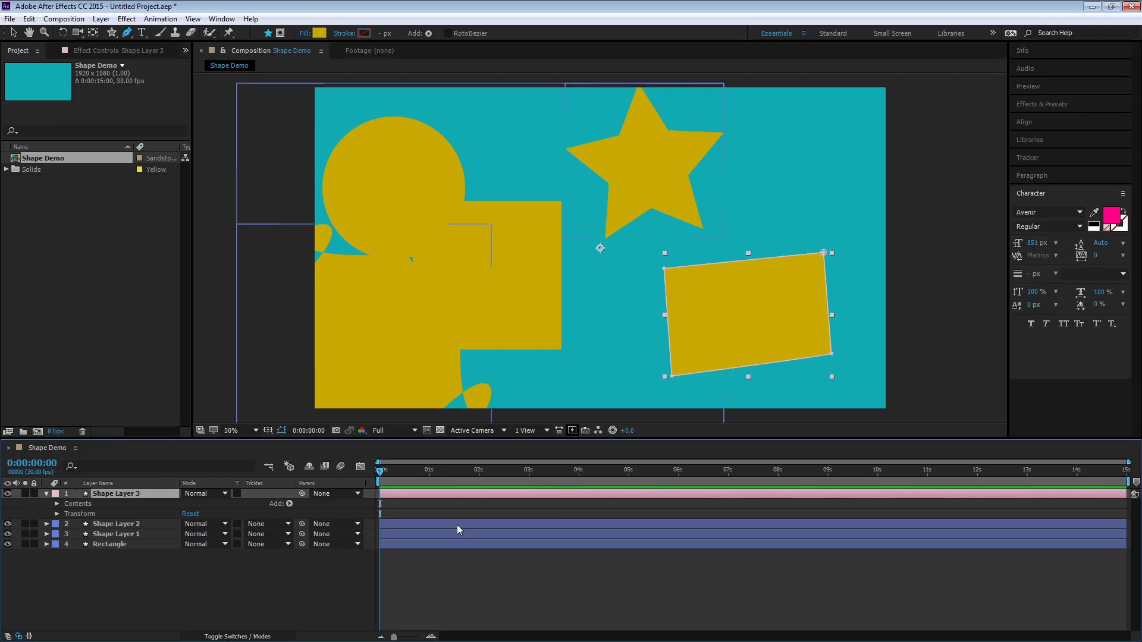
pyautogui.click(474, 596)
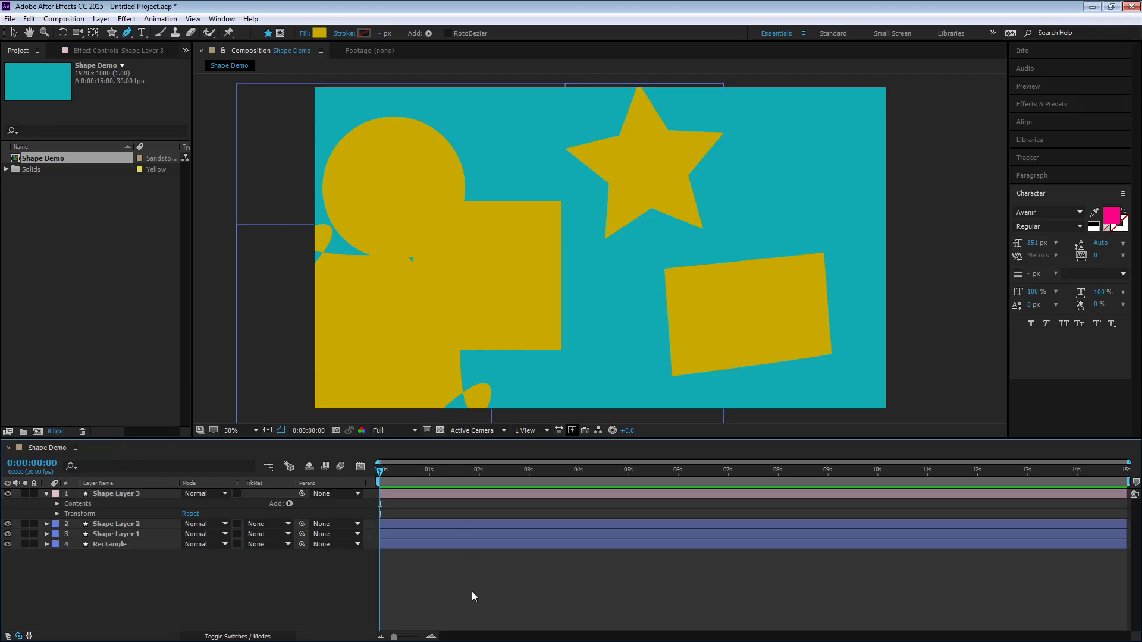
pyautogui.click(56, 505)
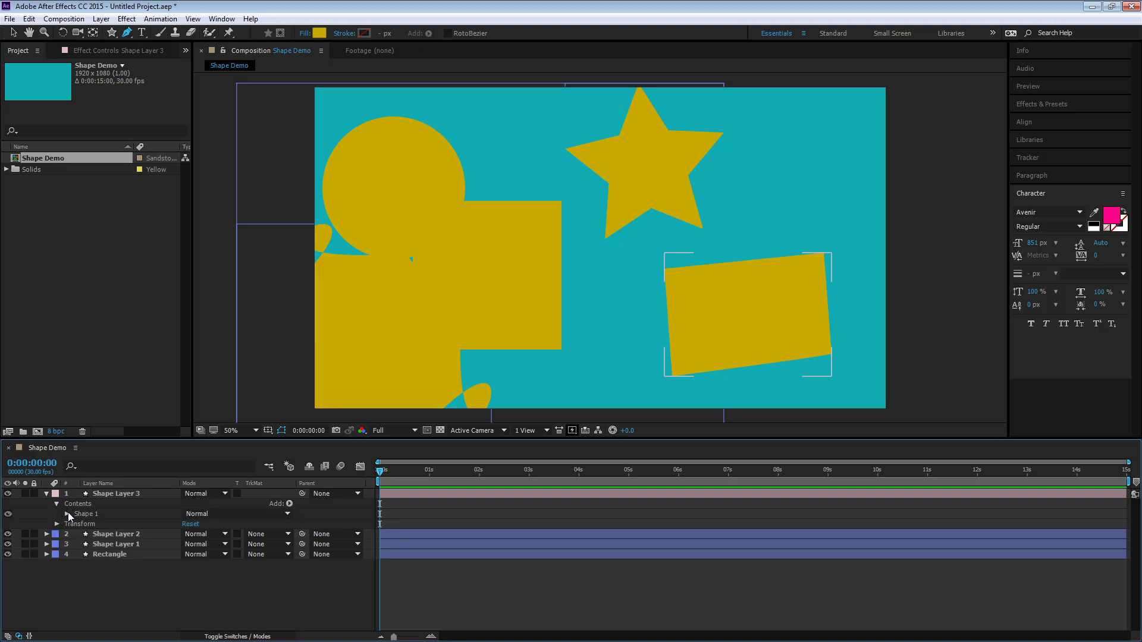
pyautogui.click(67, 514)
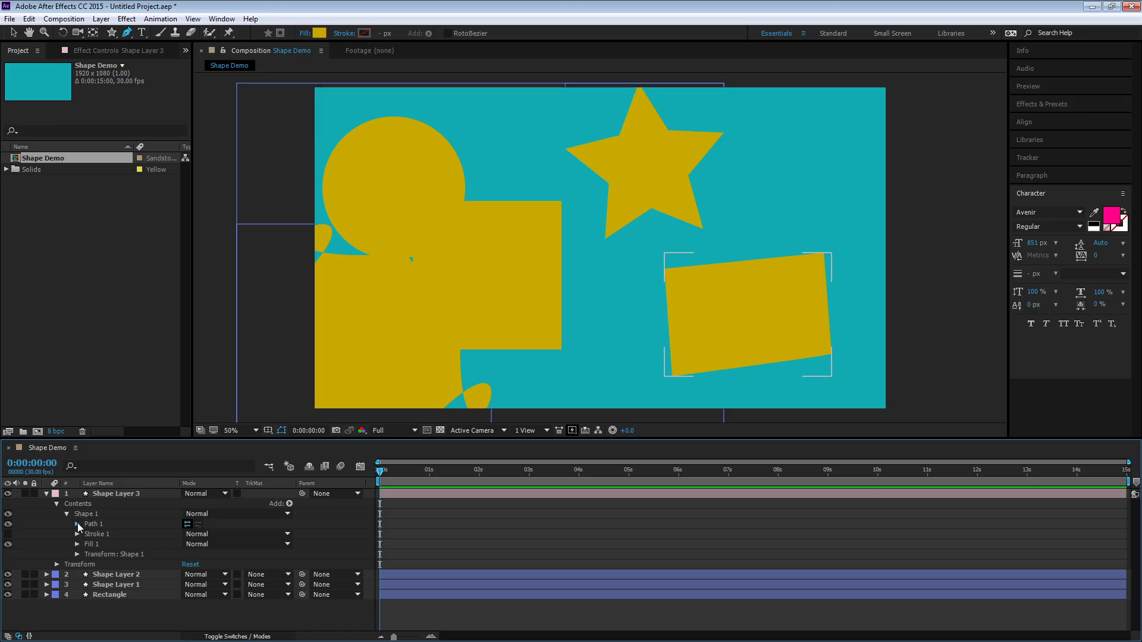
pyautogui.click(78, 523)
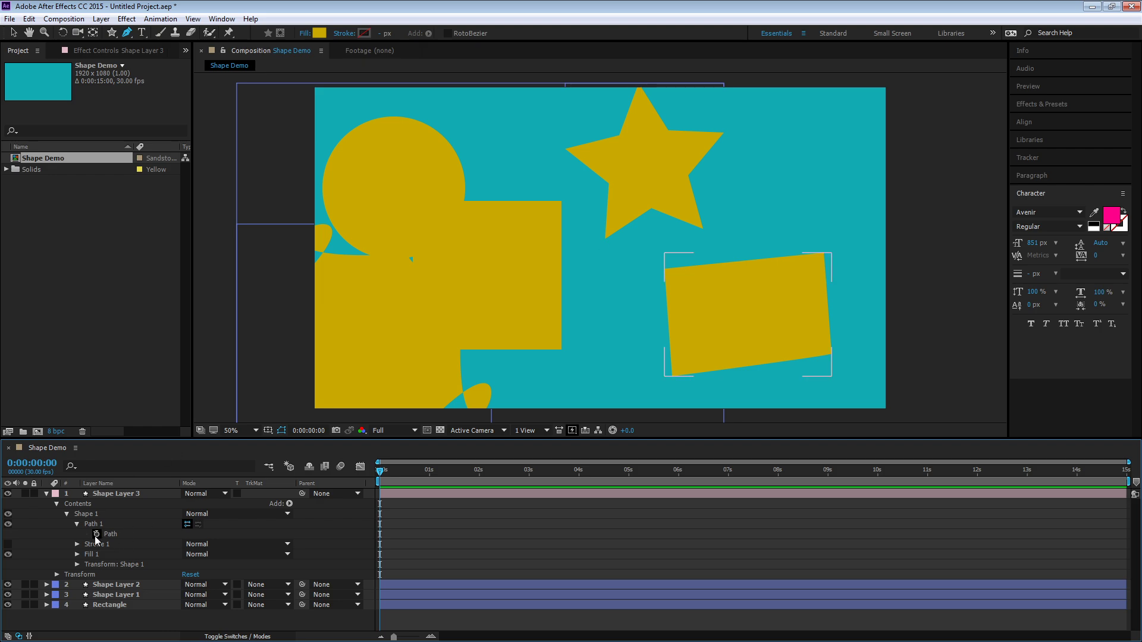
# Draw a small four-sided shape to the right of the star with the Pen tool
pyautogui.click(766, 136)
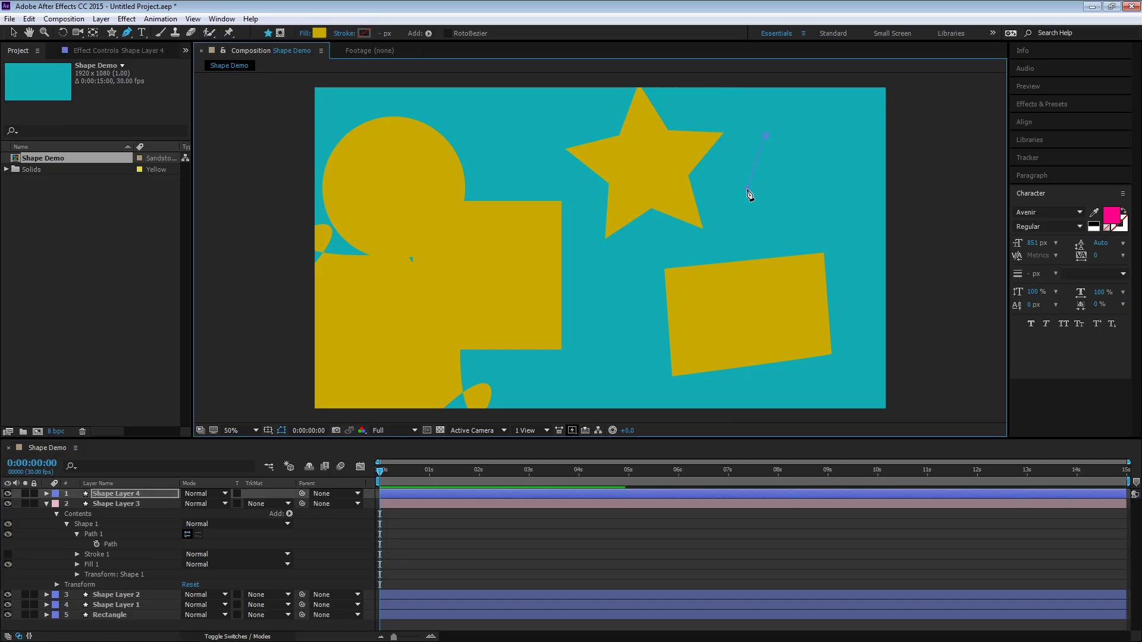
pyautogui.click(748, 189)
pyautogui.click(798, 207)
pyautogui.click(843, 135)
pyautogui.click(767, 135)
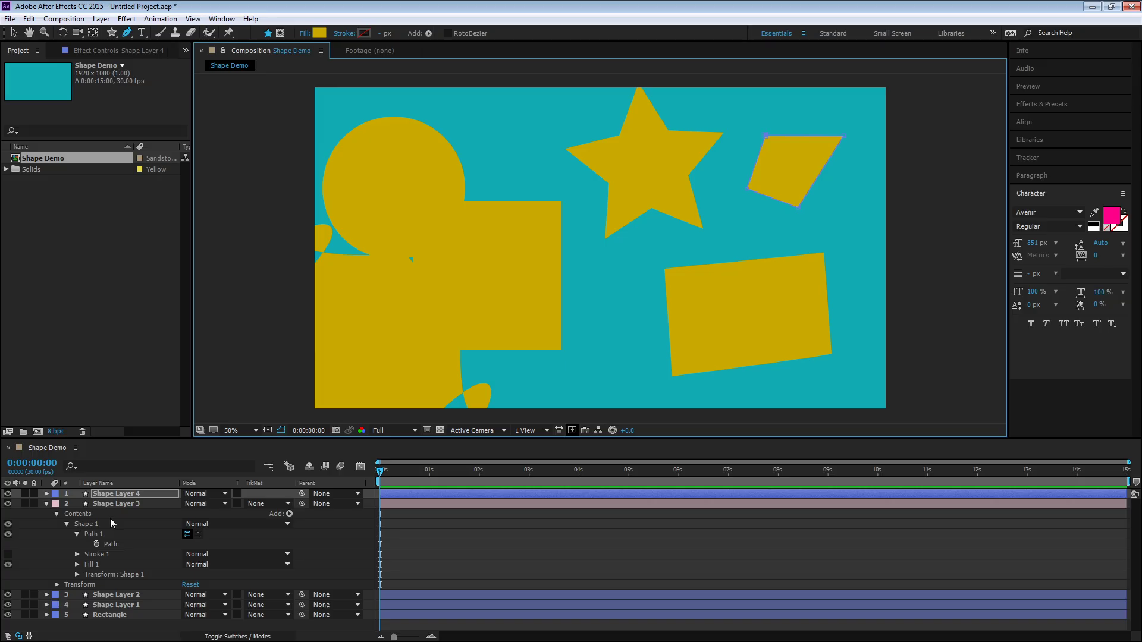
# Animate the lower-right quadrilateral's Path: keyframe it at 0 s and move and reshape it at 0:00:01:27
pyautogui.click(97, 544)
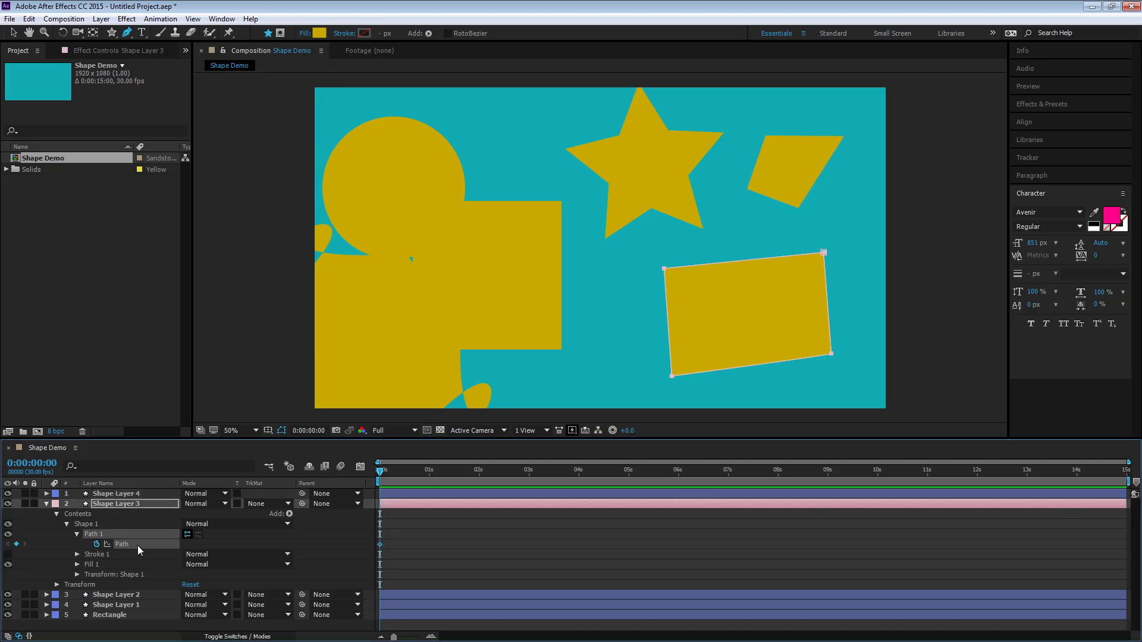
pyautogui.click(474, 468)
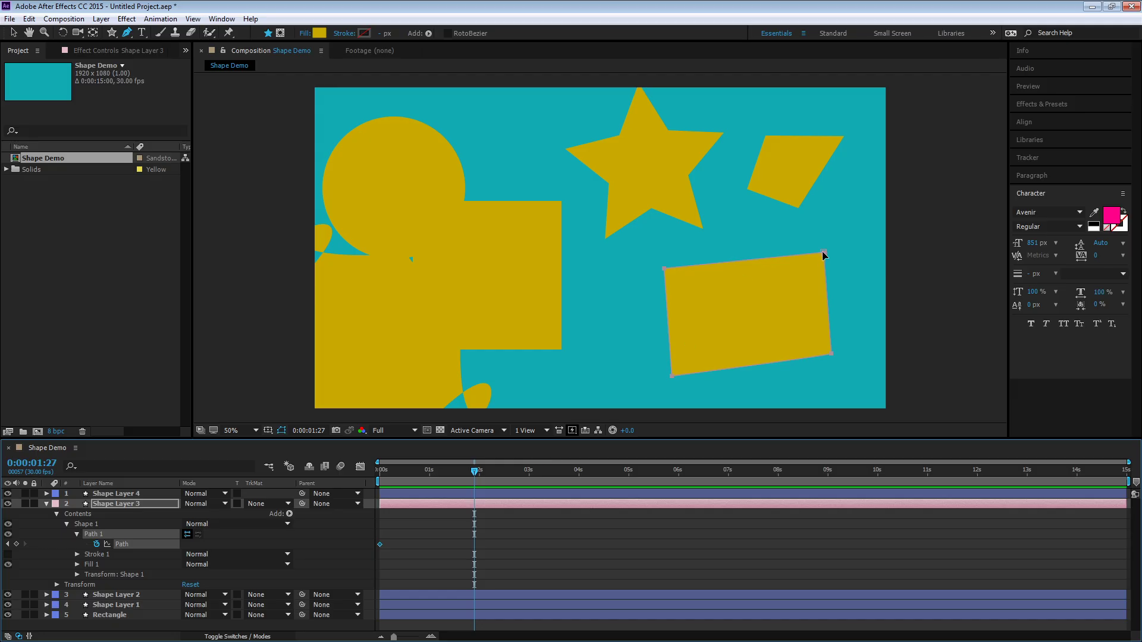
pyautogui.moveTo(823, 255); pyautogui.dragTo(772, 272)
pyautogui.click(13, 32)
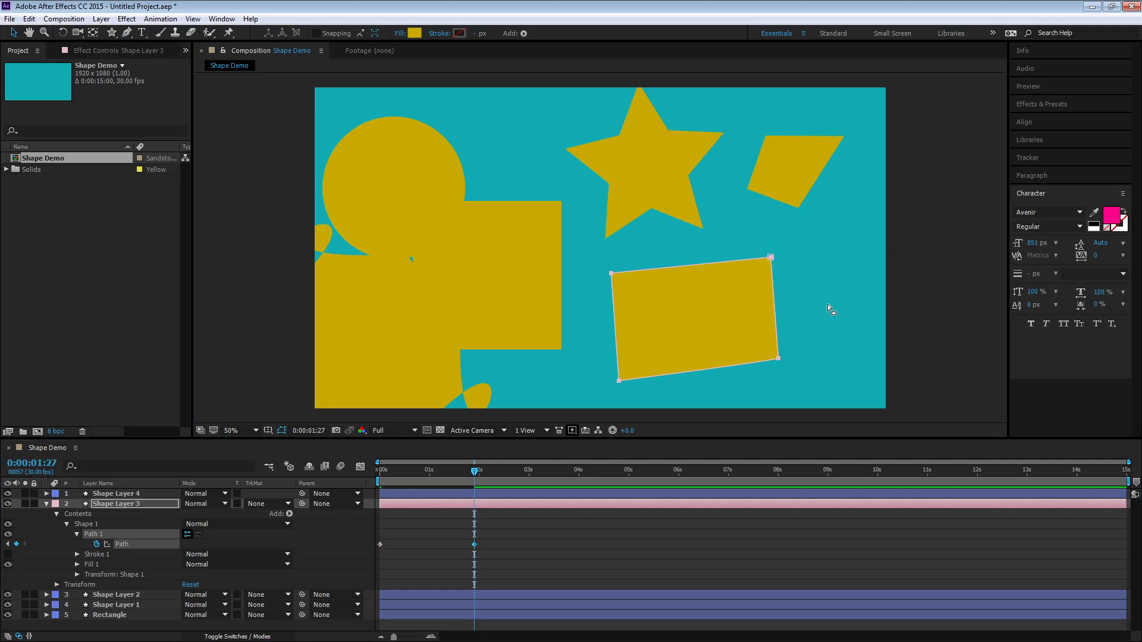
pyautogui.moveTo(772, 259); pyautogui.dragTo(849, 215)
pyautogui.moveTo(478, 473); pyautogui.dragTo(281, 480)
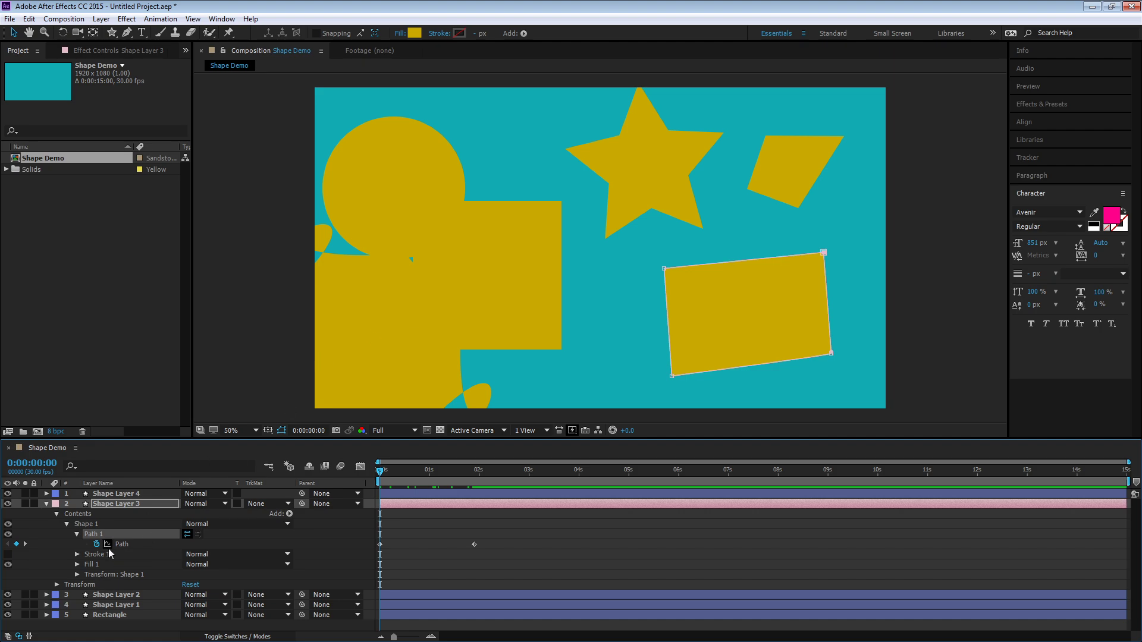
# At frame 0, drag the quadrilateral's top-left and bottom-left vertices far to the left to stretch it
pyautogui.click(665, 269)
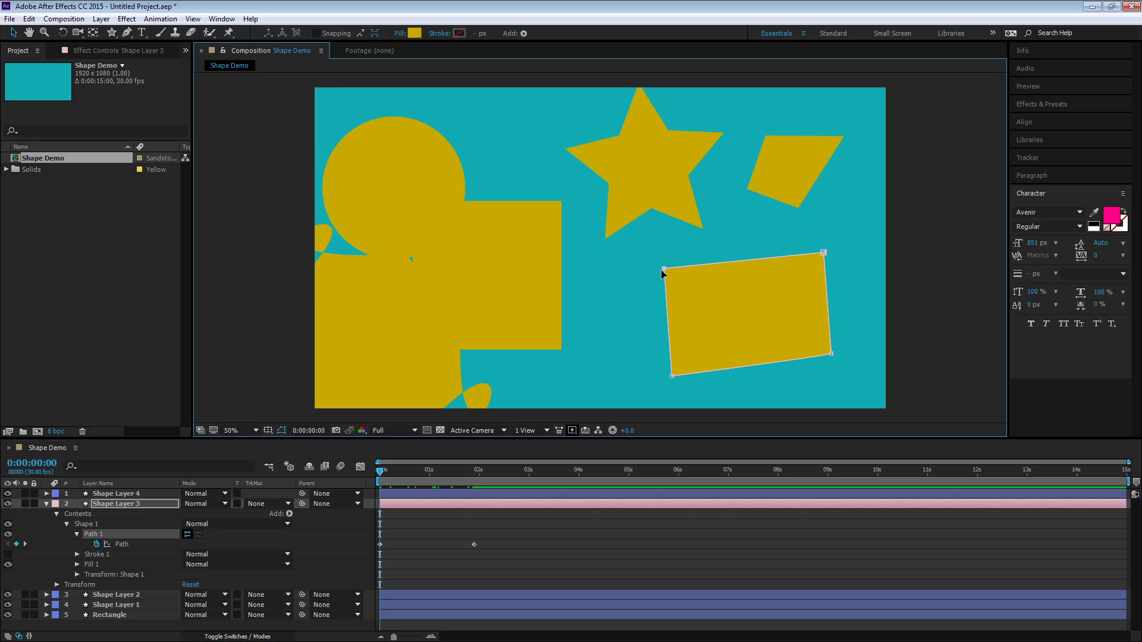
pyautogui.moveTo(667, 272); pyautogui.dragTo(435, 136)
pyautogui.moveTo(672, 376); pyautogui.dragTo(506, 394)
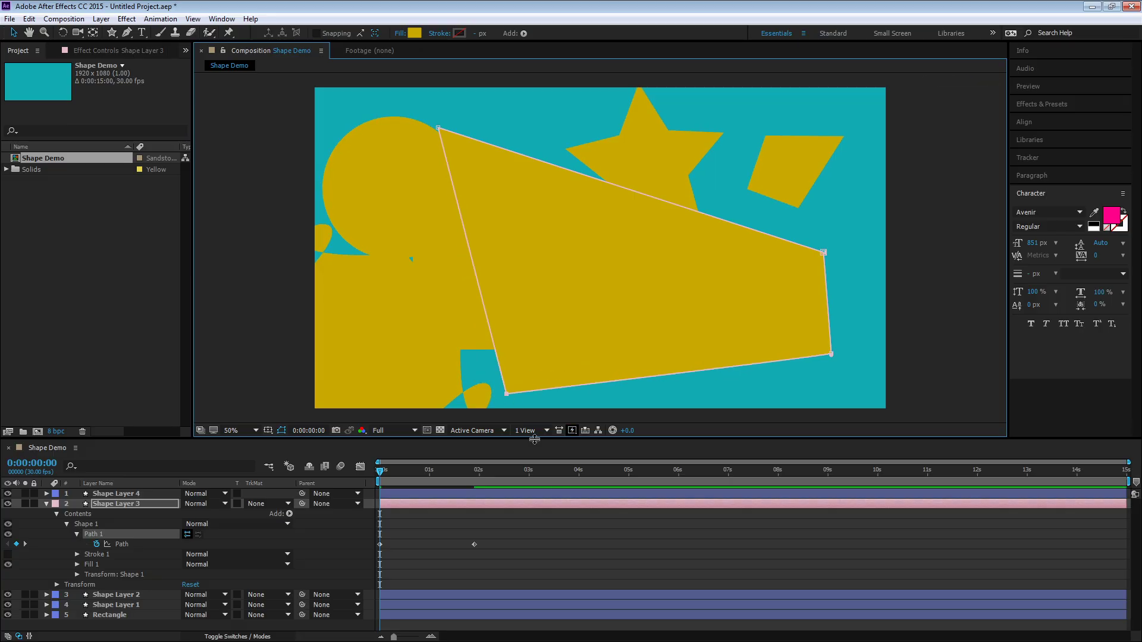